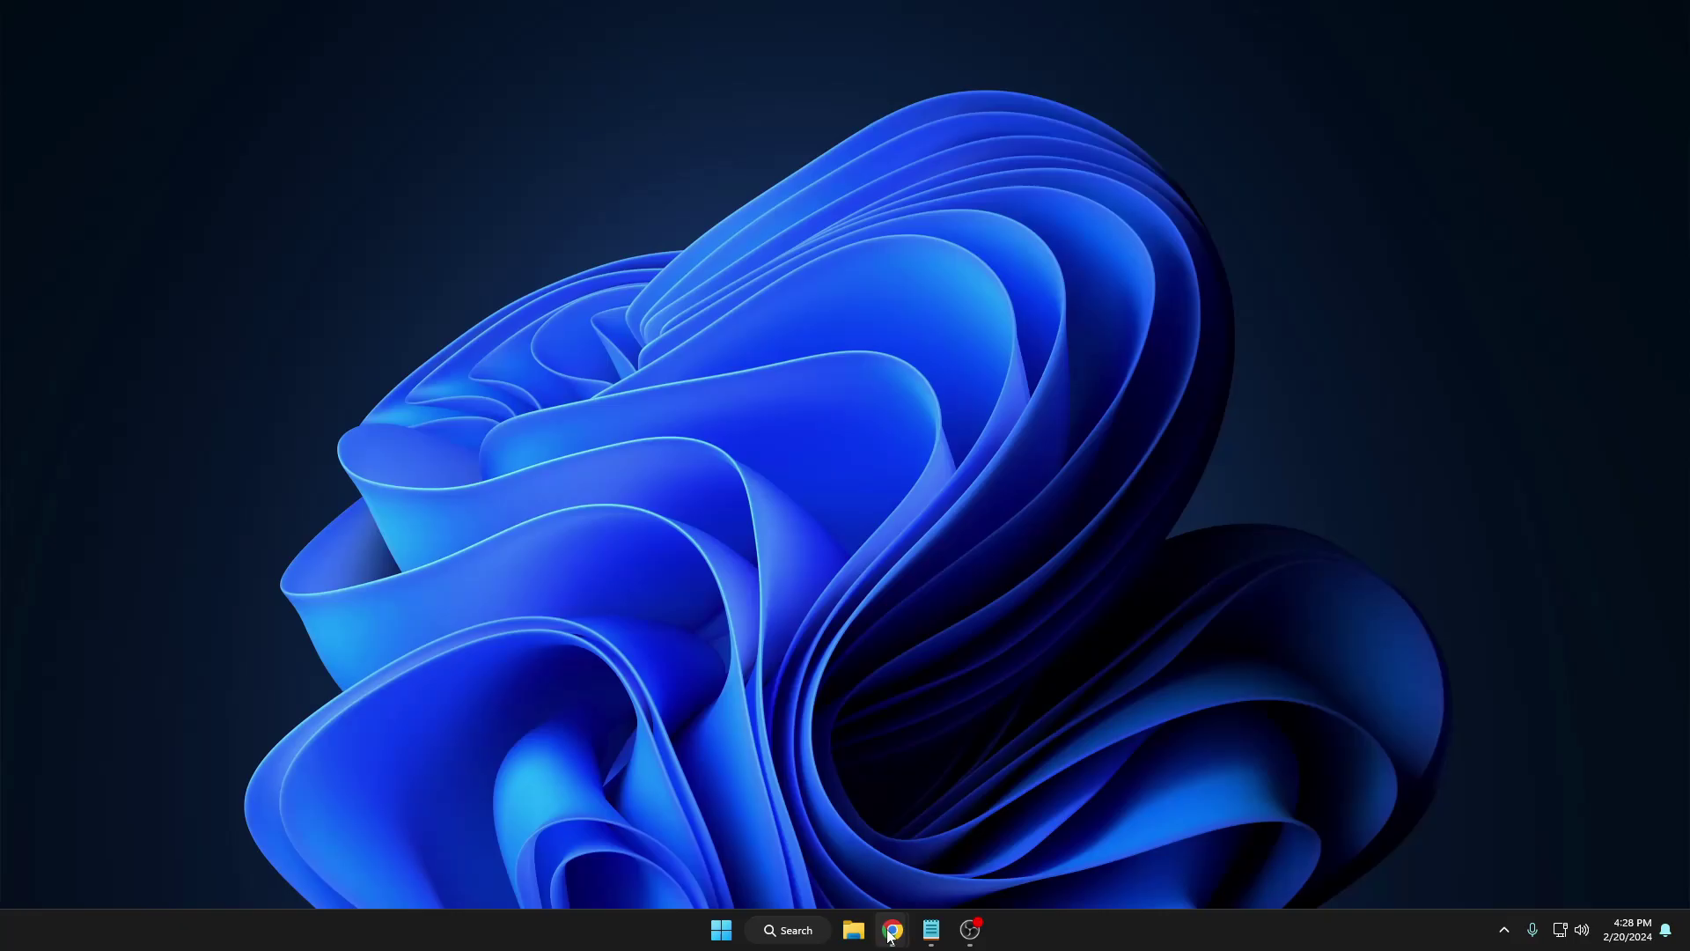
Bring up the Windows Insider Preview Downloads page and check the signed-in account details
{"action": "mouse_move", "coordinate": [892, 930]}
{"action": "left_click", "coordinate": [937, 845]}
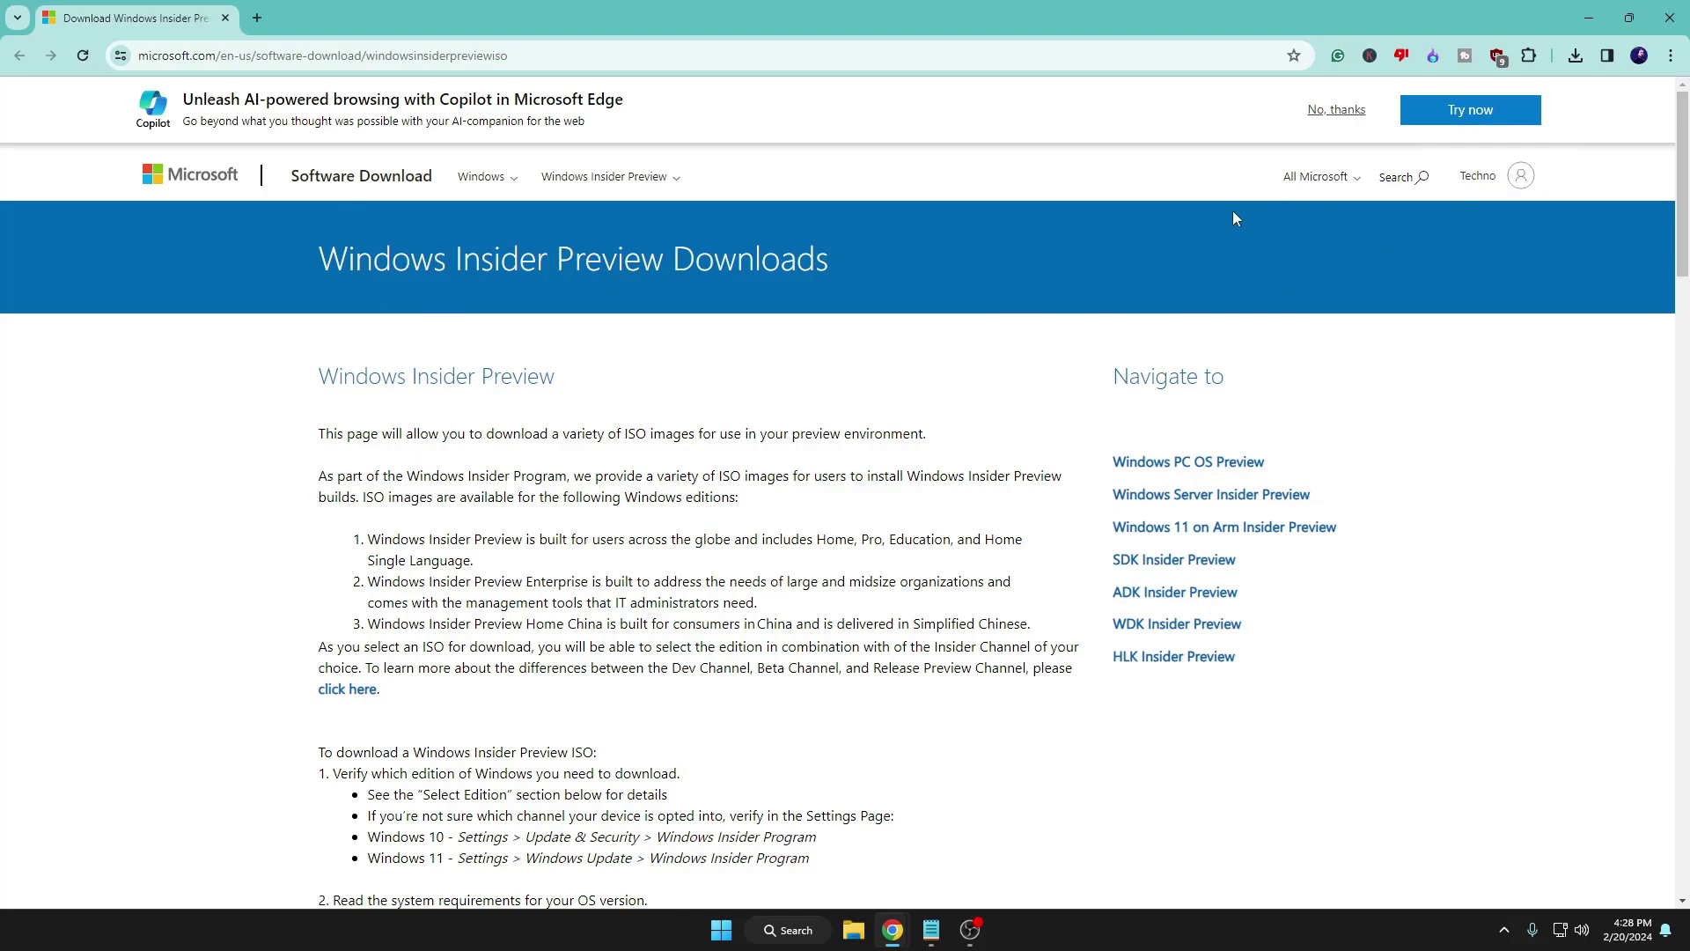
{"action": "left_click", "coordinate": [1496, 181]}
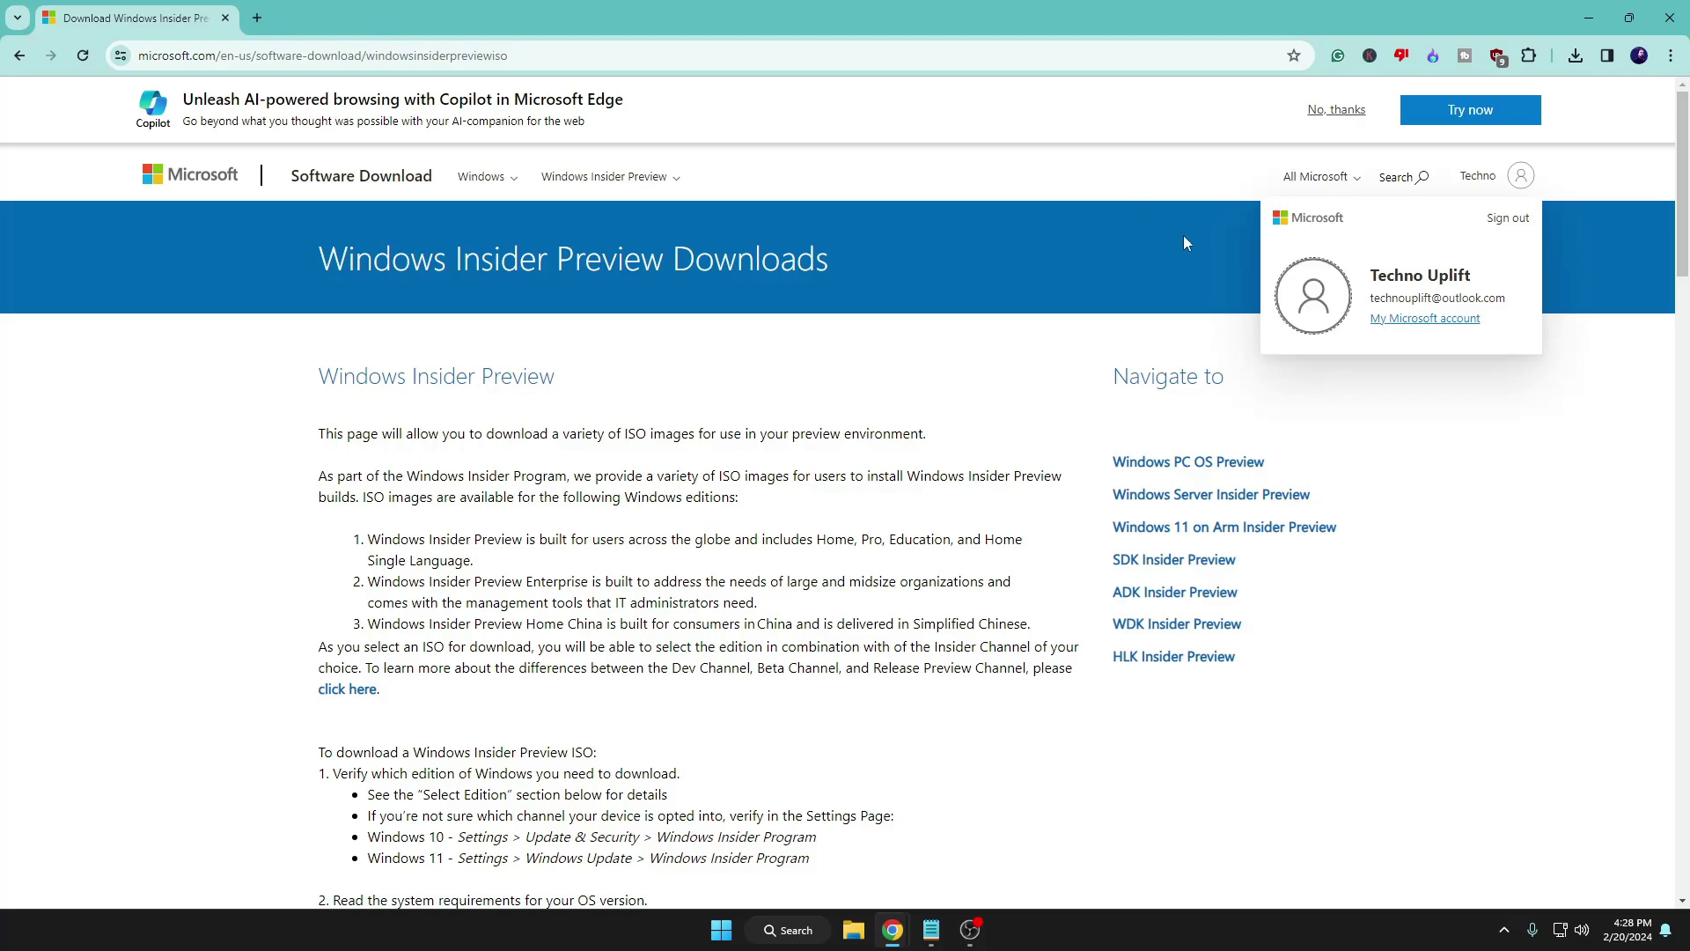
{"action": "left_click", "coordinate": [1145, 191]}
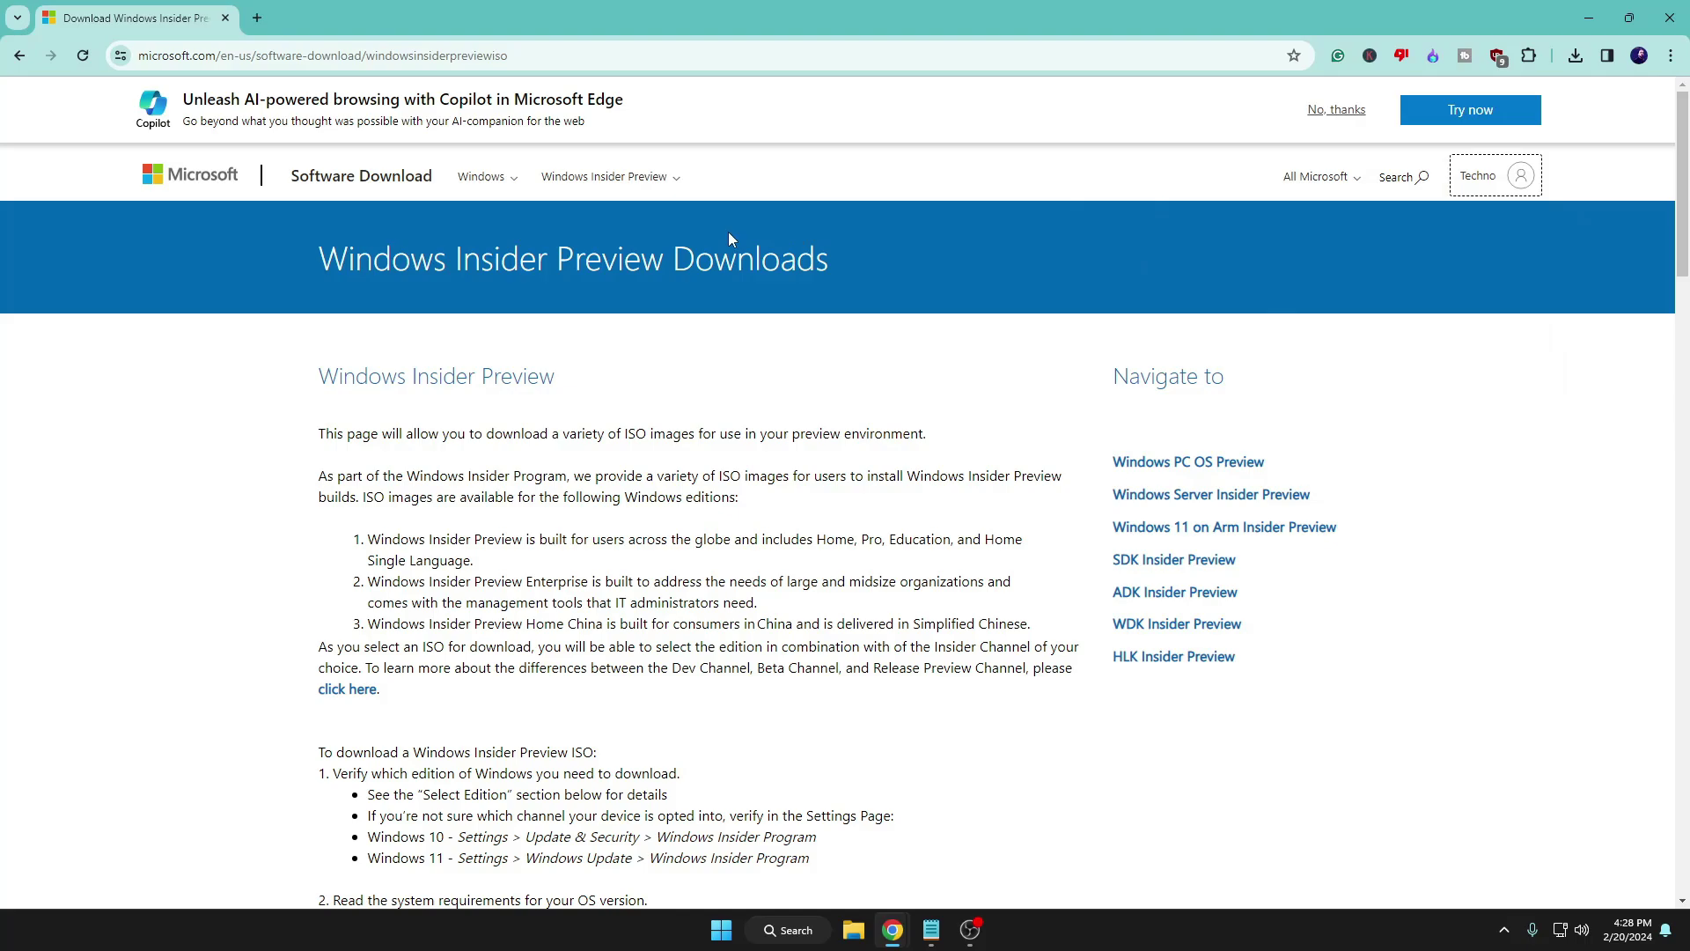
{"action": "scroll", "coordinate": [616, 264], "scroll_direction": "down", "scroll_amount": 15}
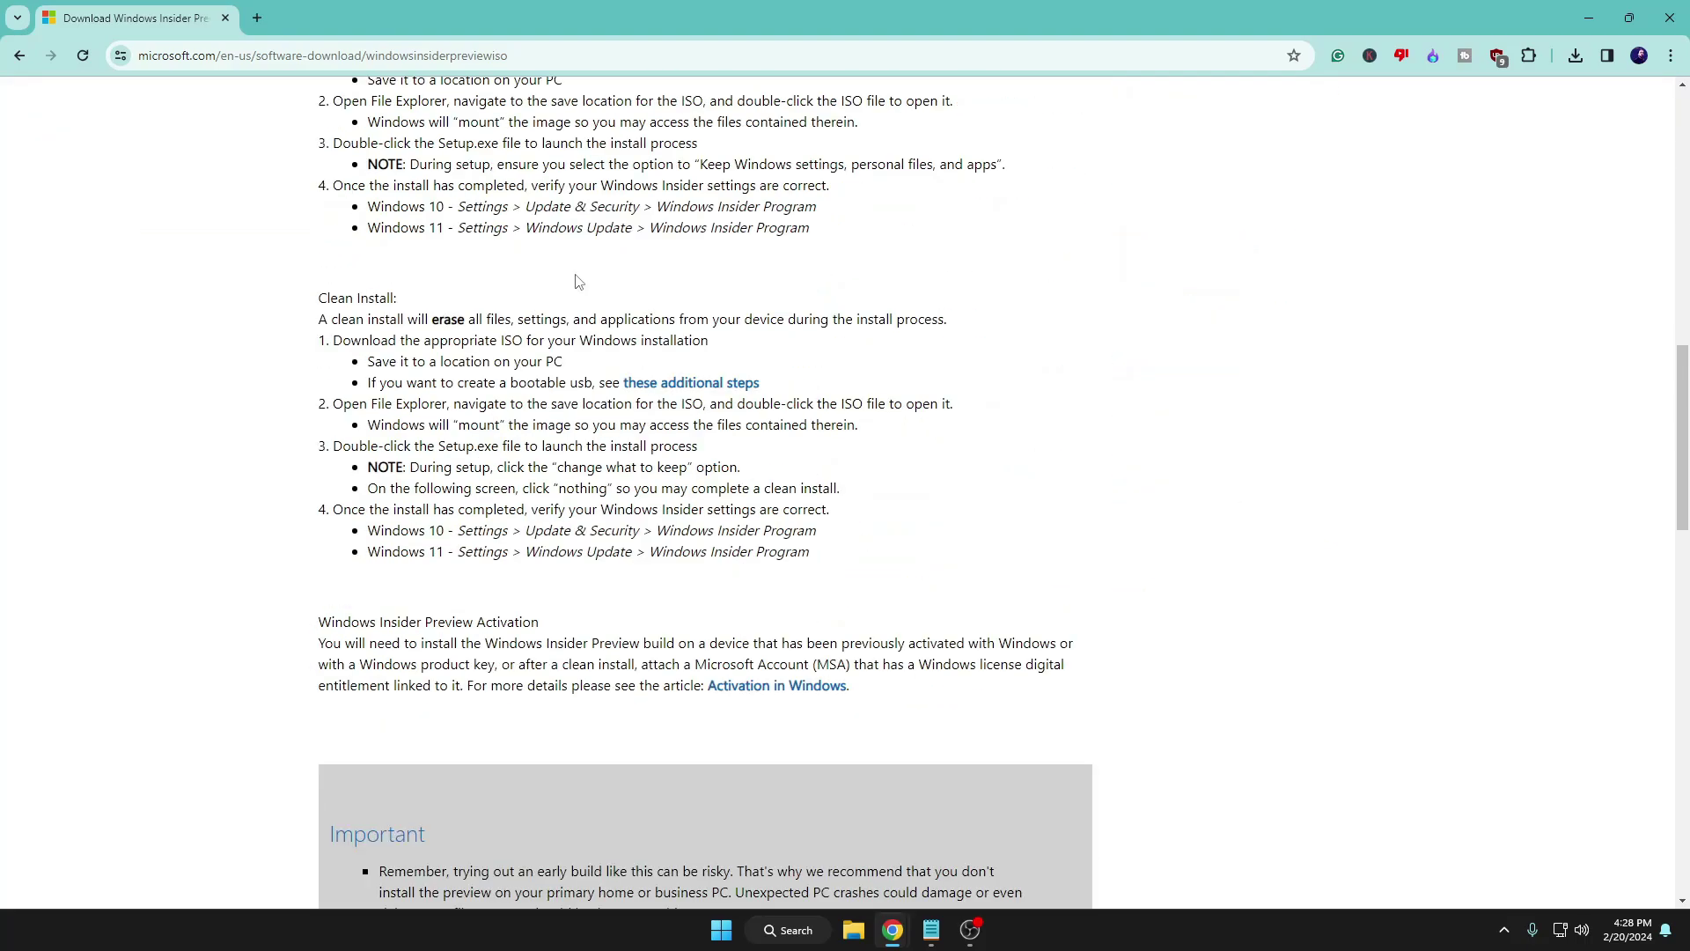
{"action": "scroll", "coordinate": [578, 281], "scroll_direction": "down", "scroll_amount": 12}
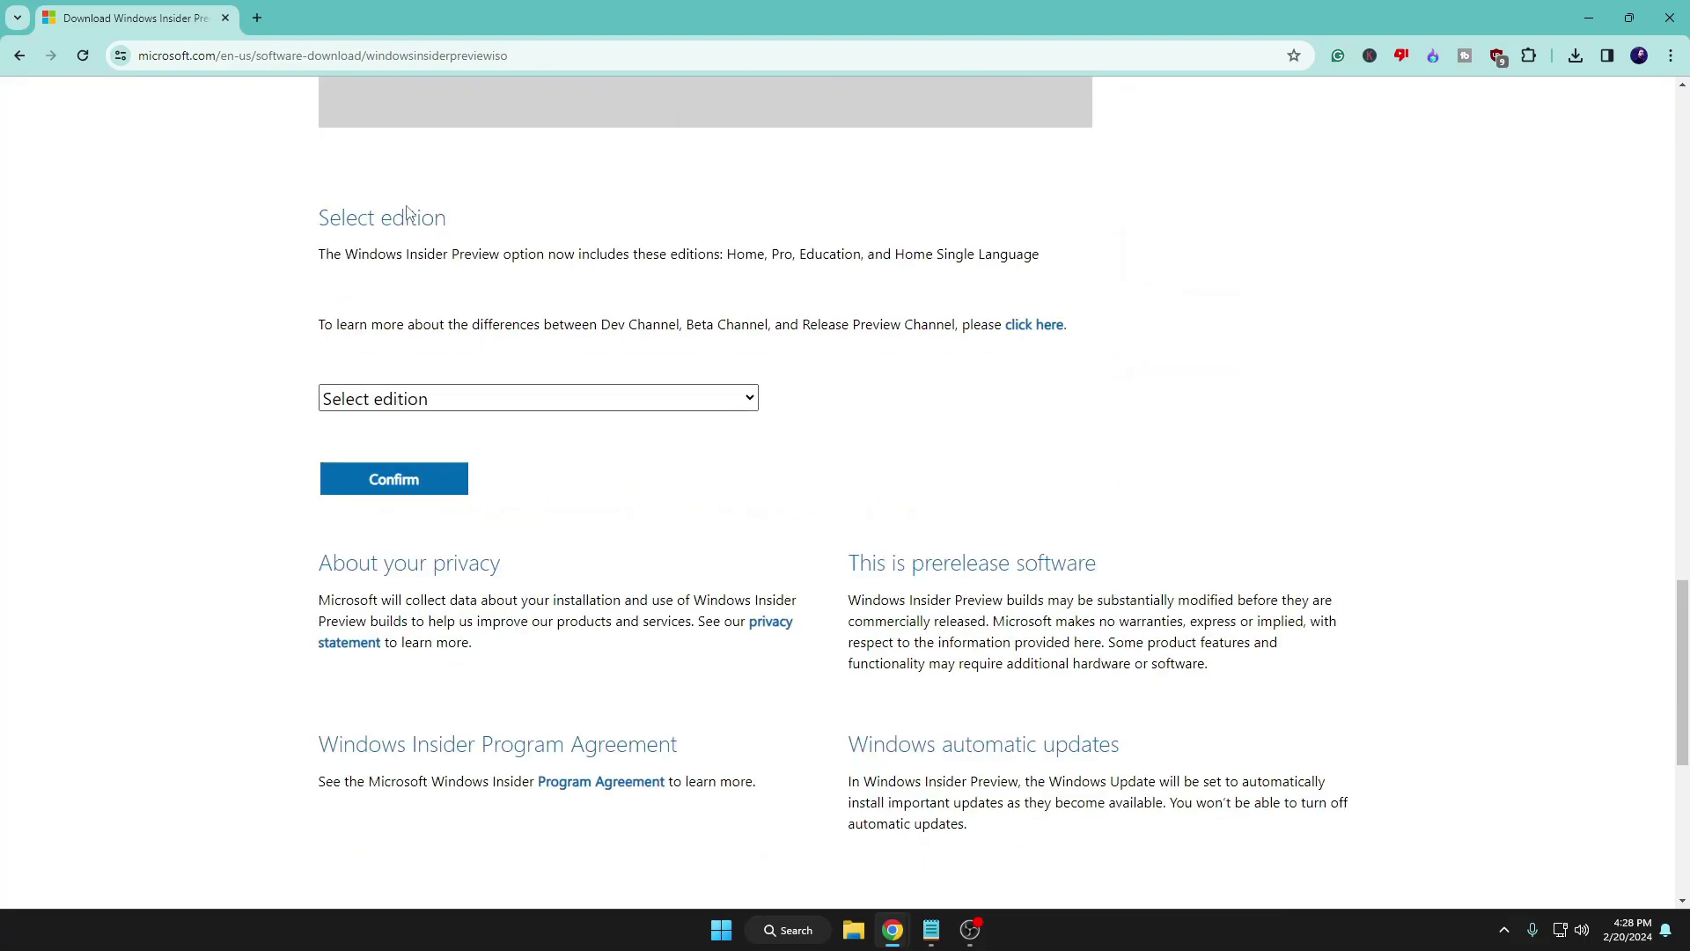
Select Canary Channel Build 26058 in English (United States) and download the 64-bit ISO
{"action": "left_click", "coordinate": [491, 407]}
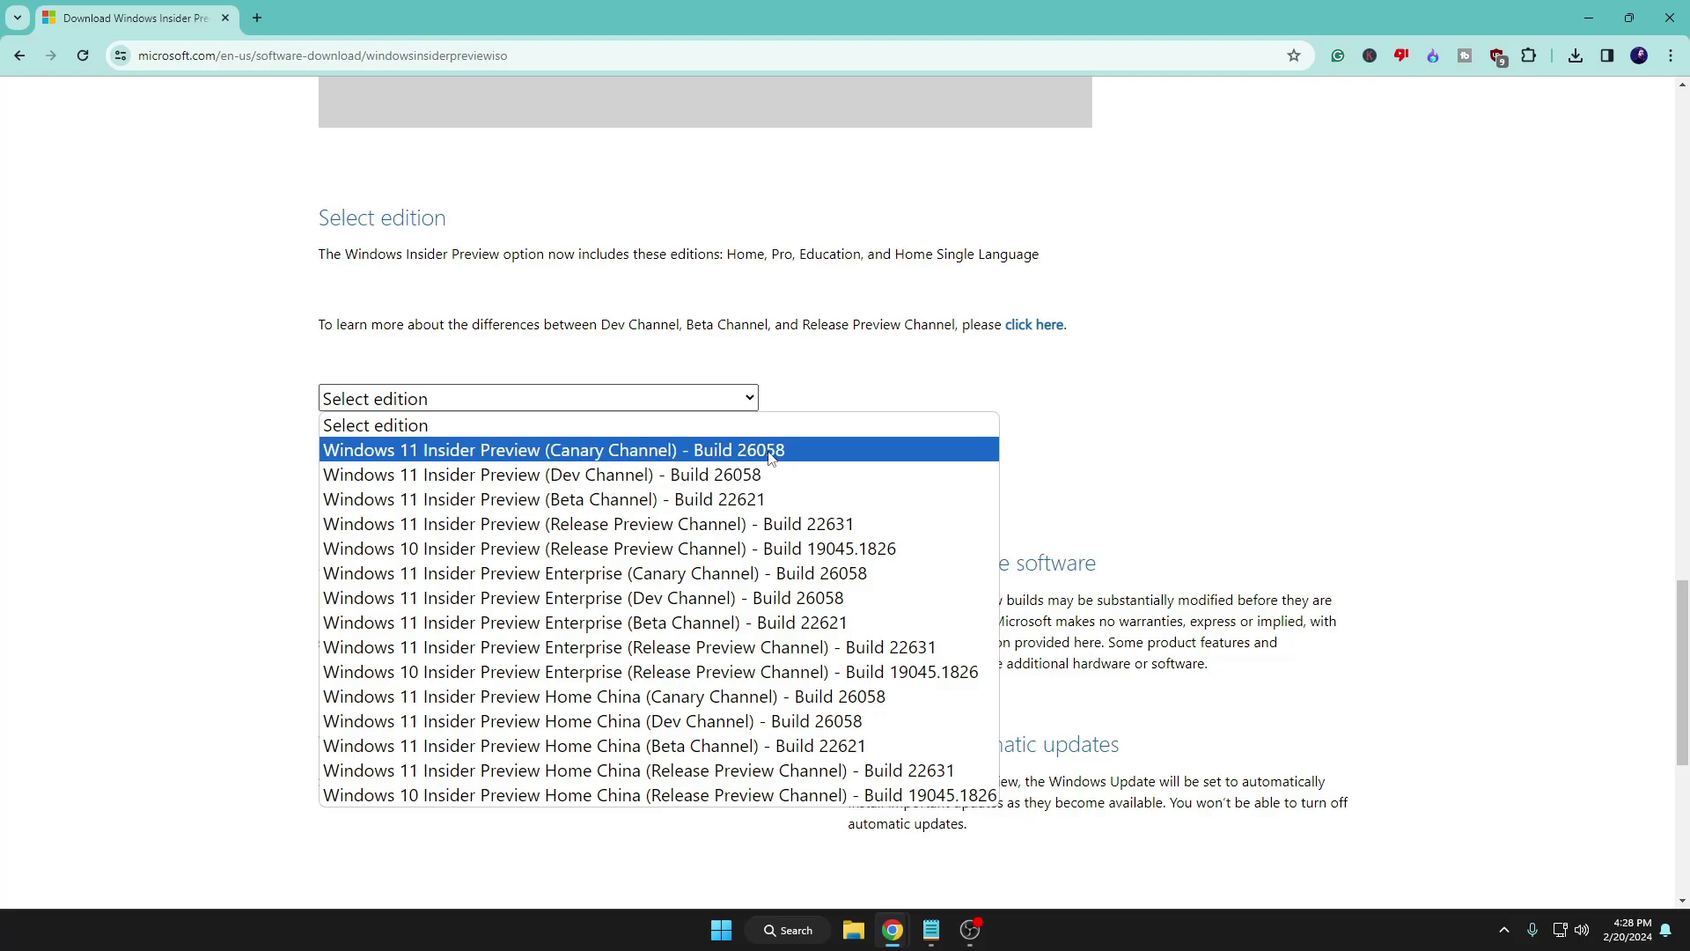
{"action": "left_click", "coordinate": [773, 456]}
{"action": "left_click", "coordinate": [445, 480]}
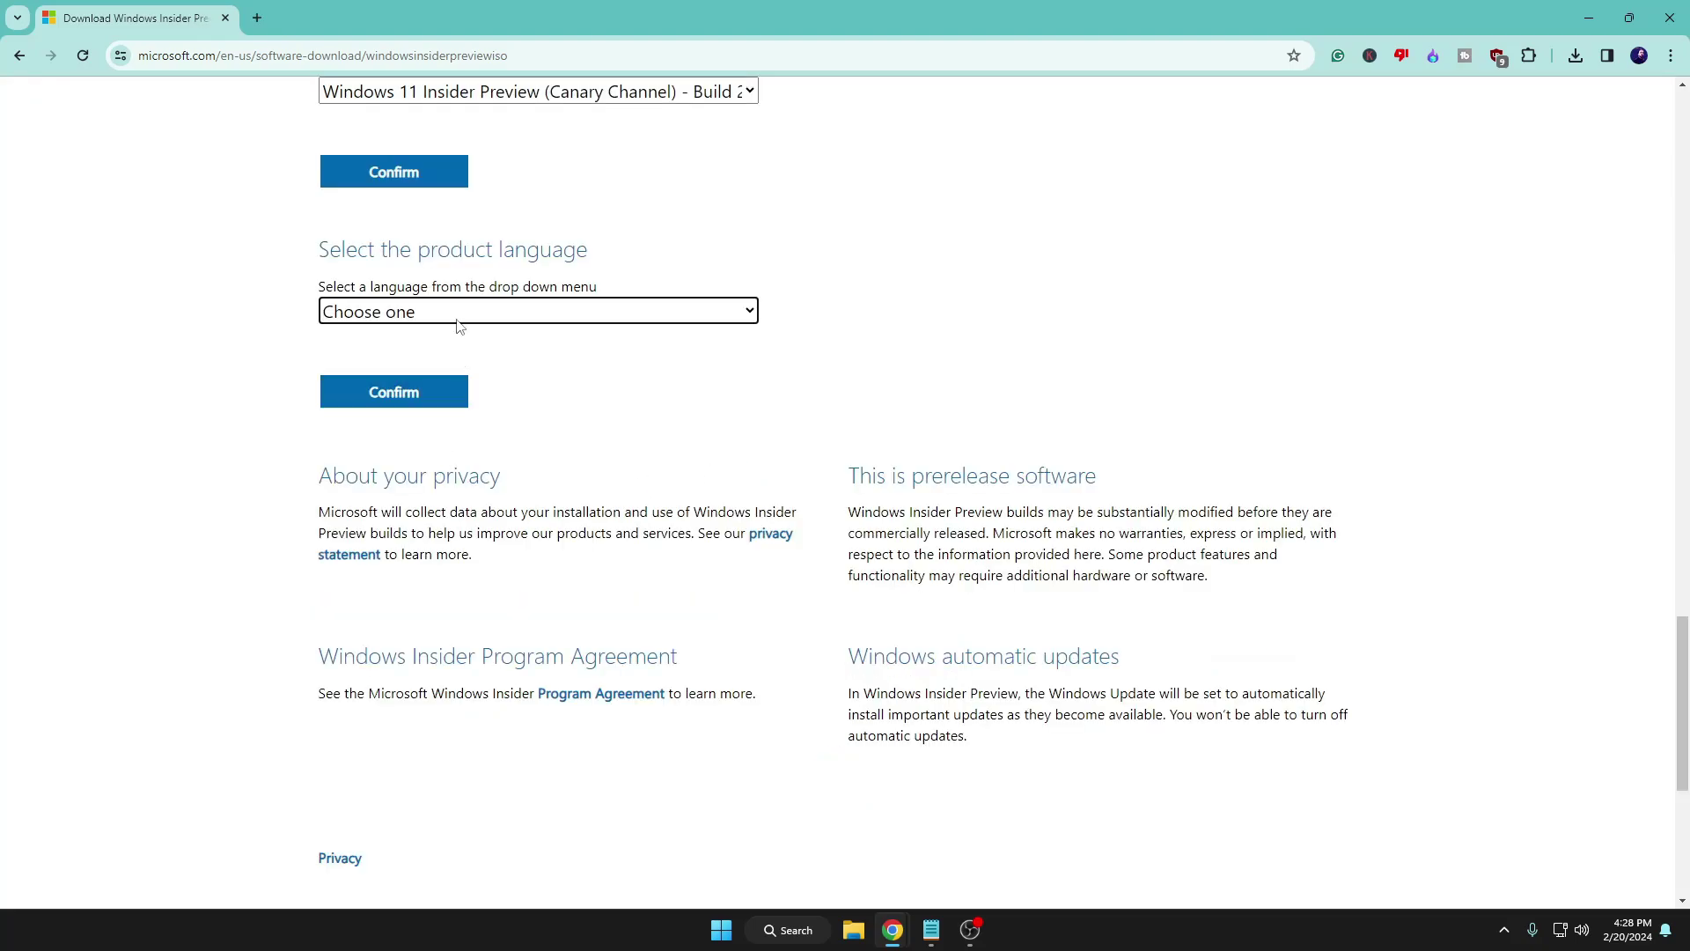
{"action": "left_click", "coordinate": [459, 315]}
{"action": "left_click", "coordinate": [414, 535]}
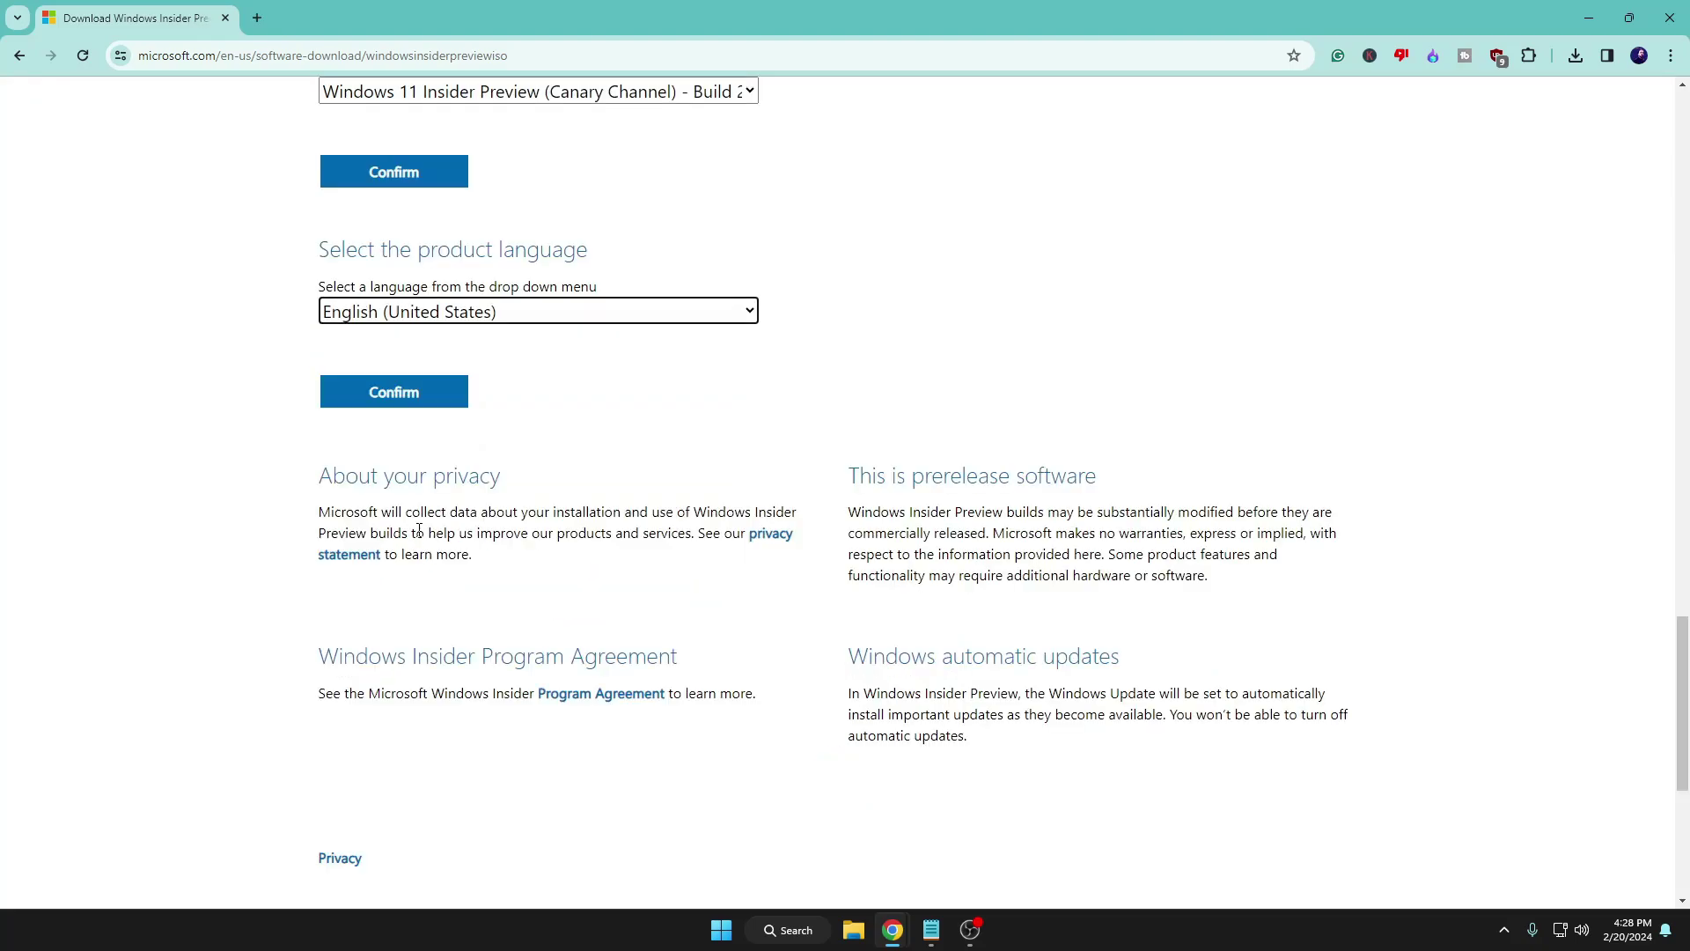
{"action": "left_click", "coordinate": [416, 407]}
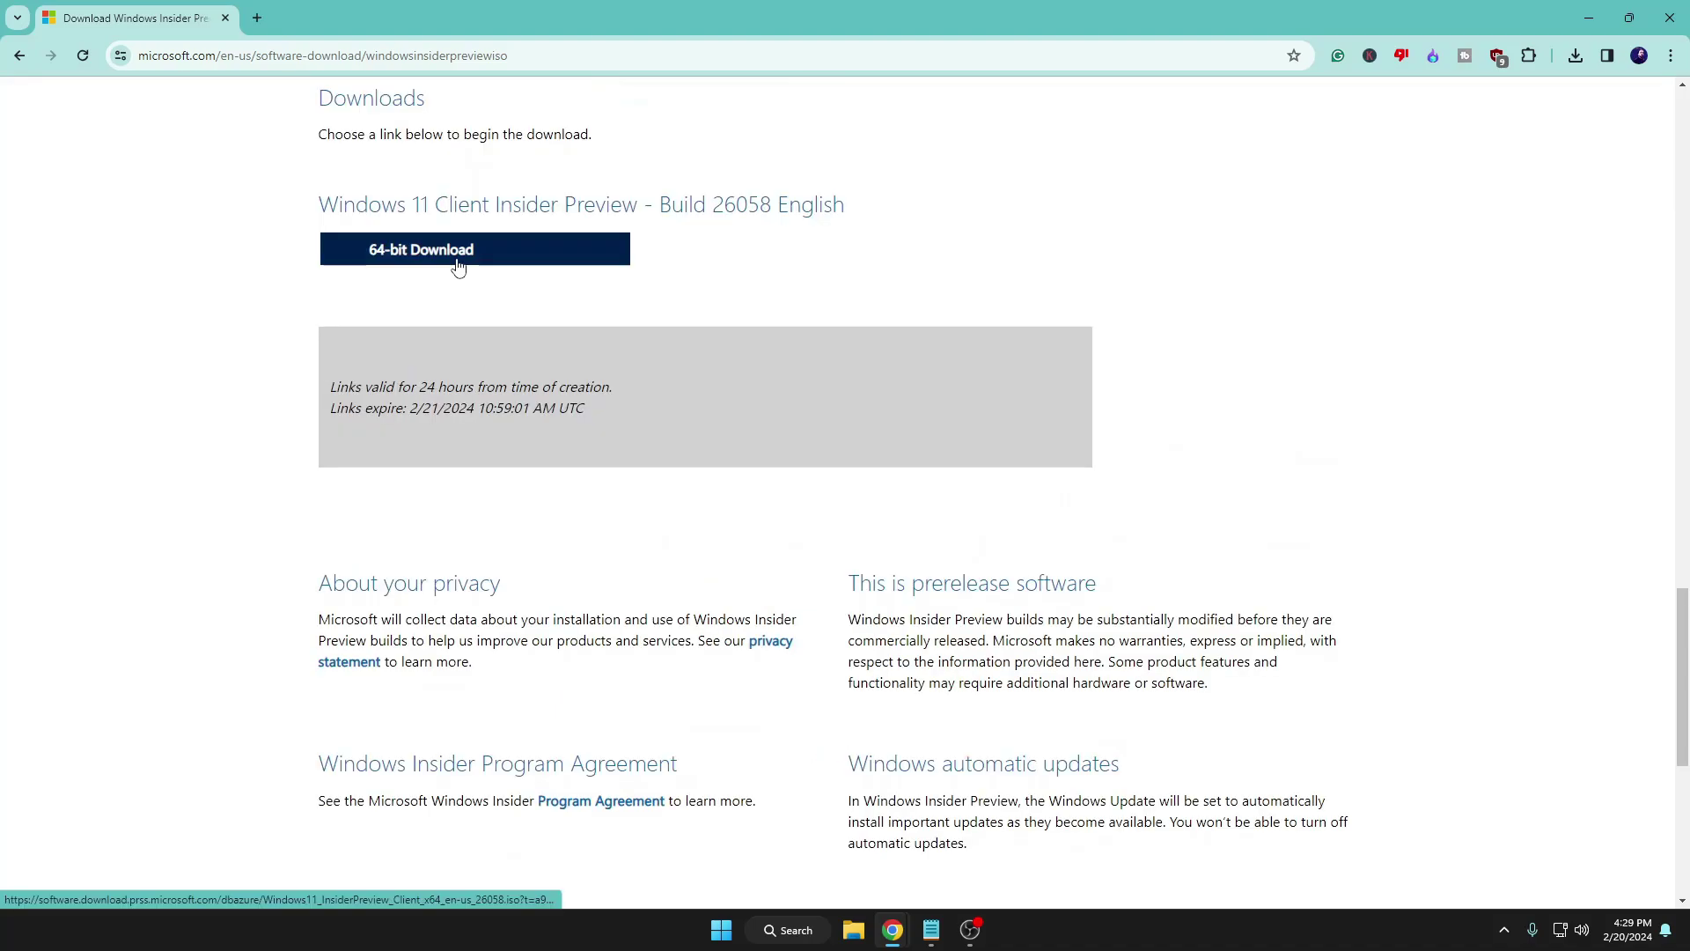
{"action": "left_click", "coordinate": [457, 267]}
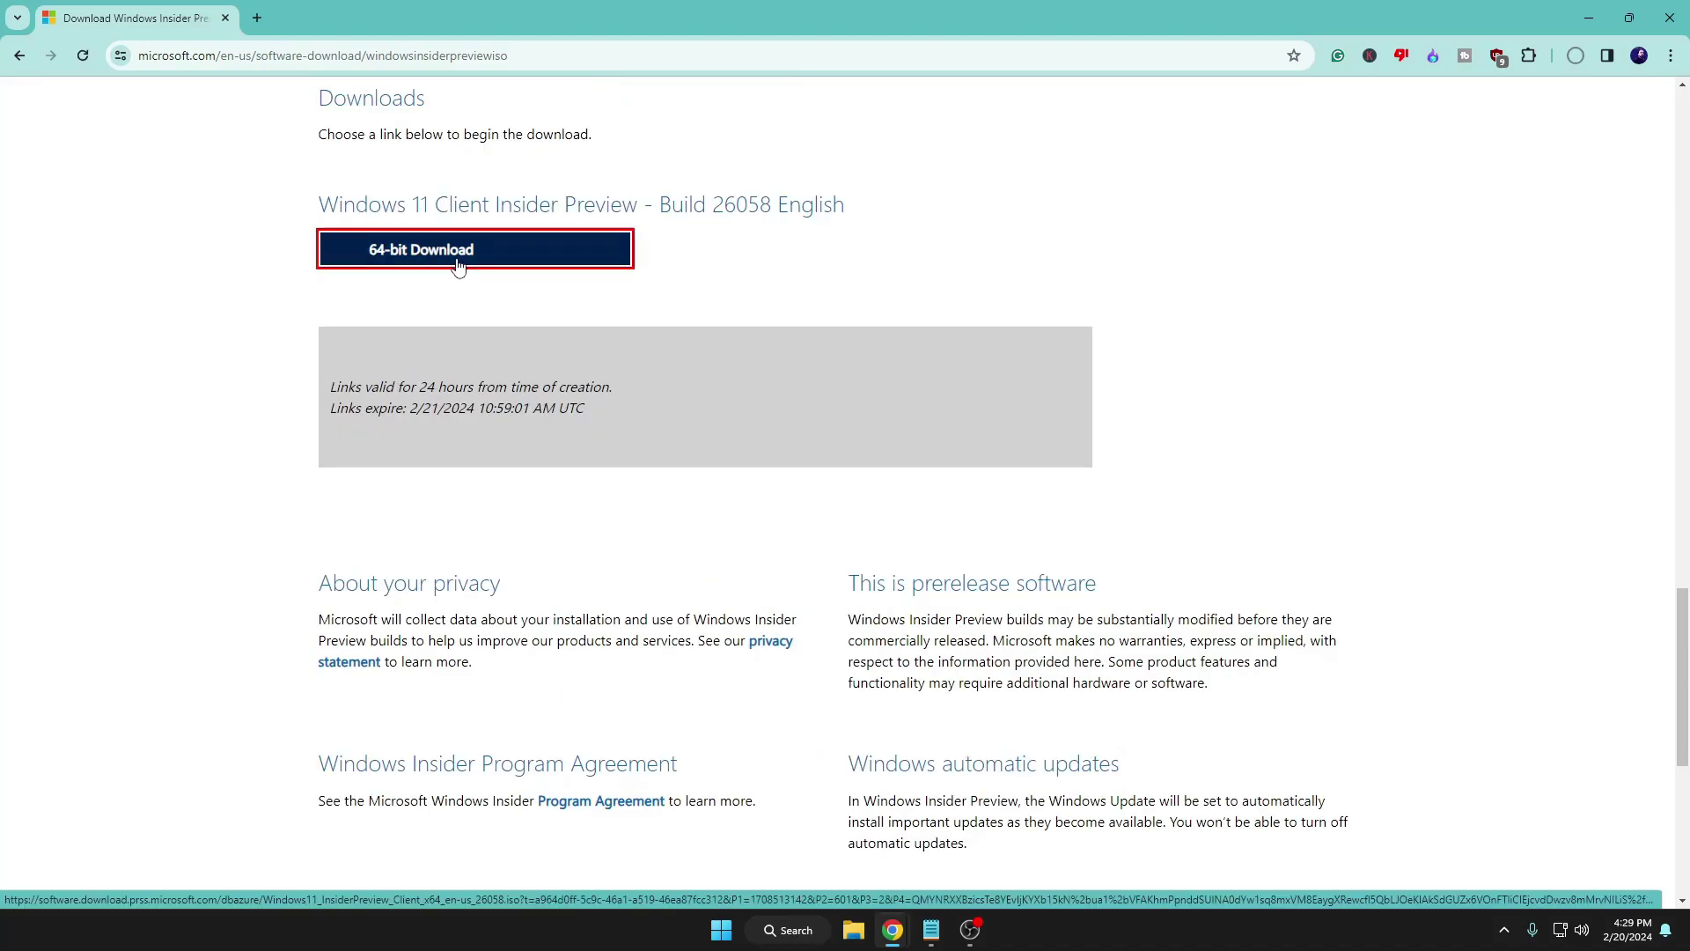
Check the ISO download progress, then get rufus-4.4.exe from rufus.ie and run it
{"action": "left_click", "coordinate": [1576, 56]}
{"action": "mouse_move", "coordinate": [1427, 171]}
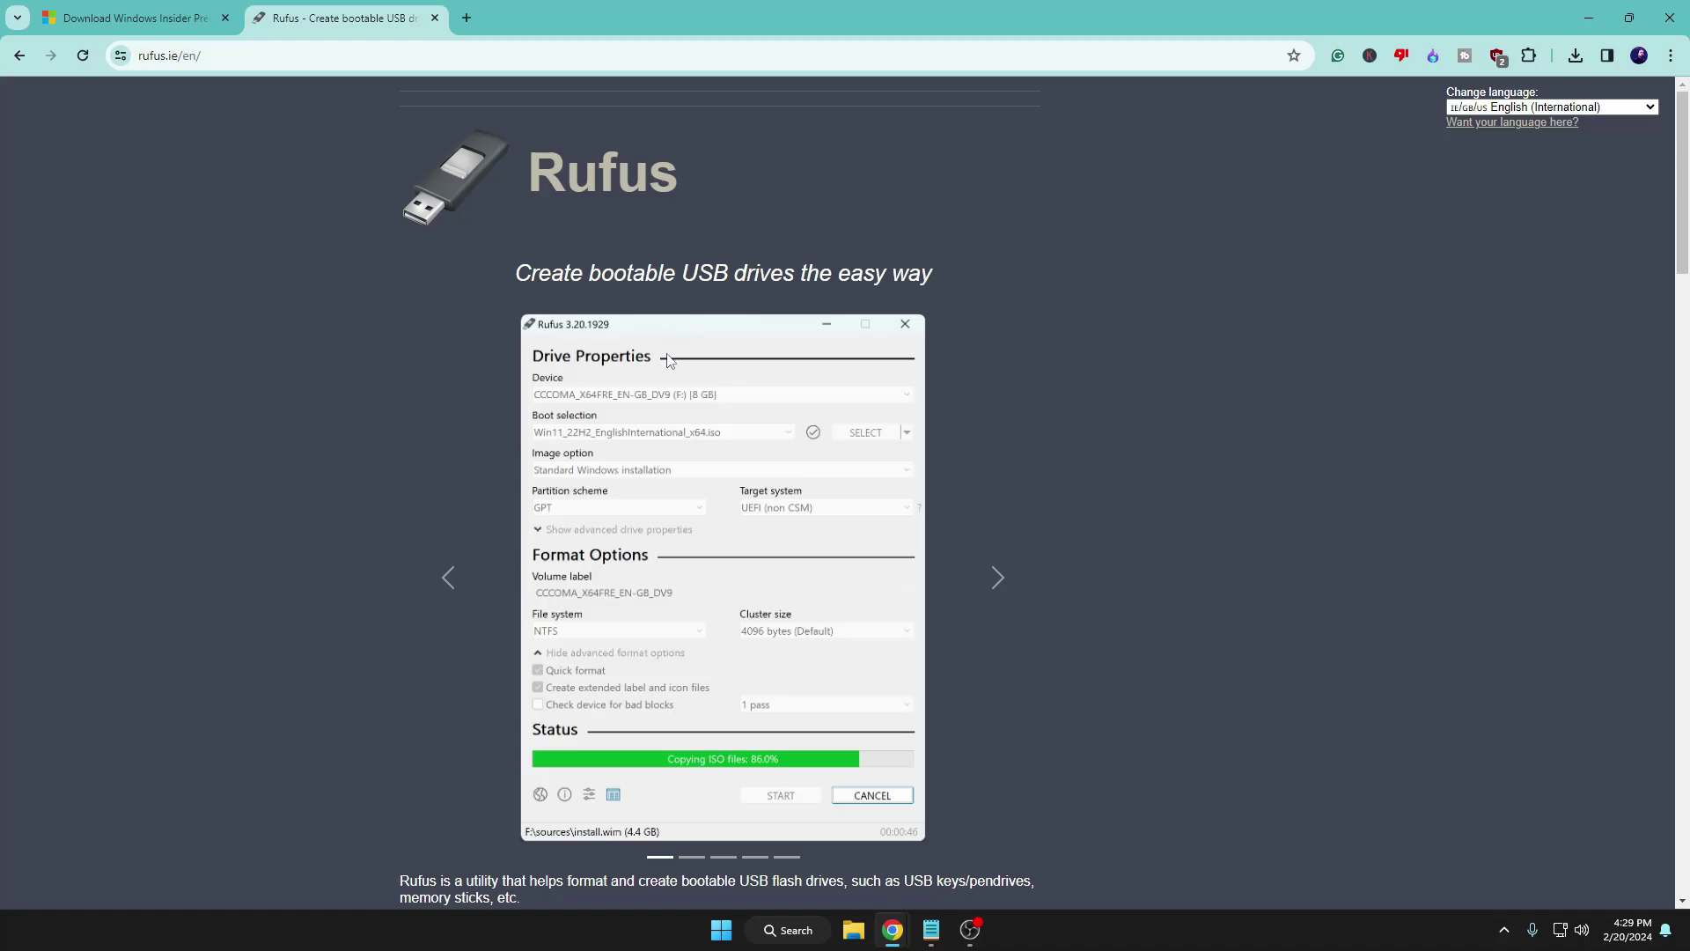
{"action": "scroll", "coordinate": [669, 353], "scroll_direction": "down", "scroll_amount": 8}
{"action": "scroll", "coordinate": [662, 374], "scroll_direction": "down", "scroll_amount": 1}
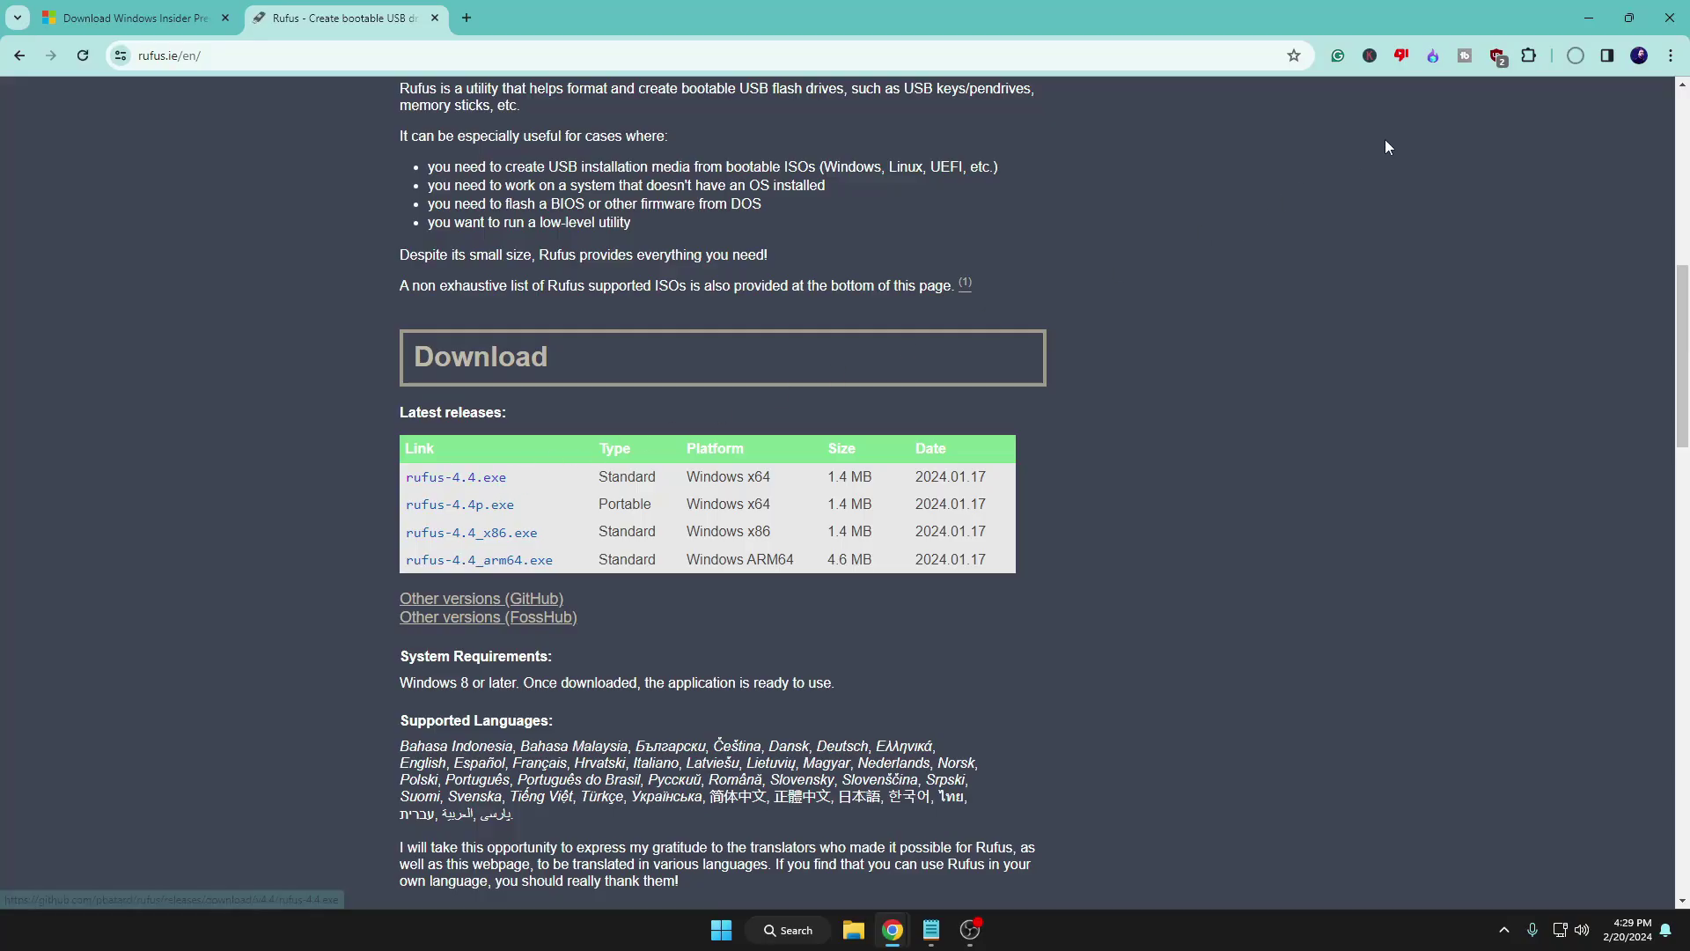
{"action": "left_click", "coordinate": [1576, 56]}
{"action": "left_click", "coordinate": [1434, 132]}
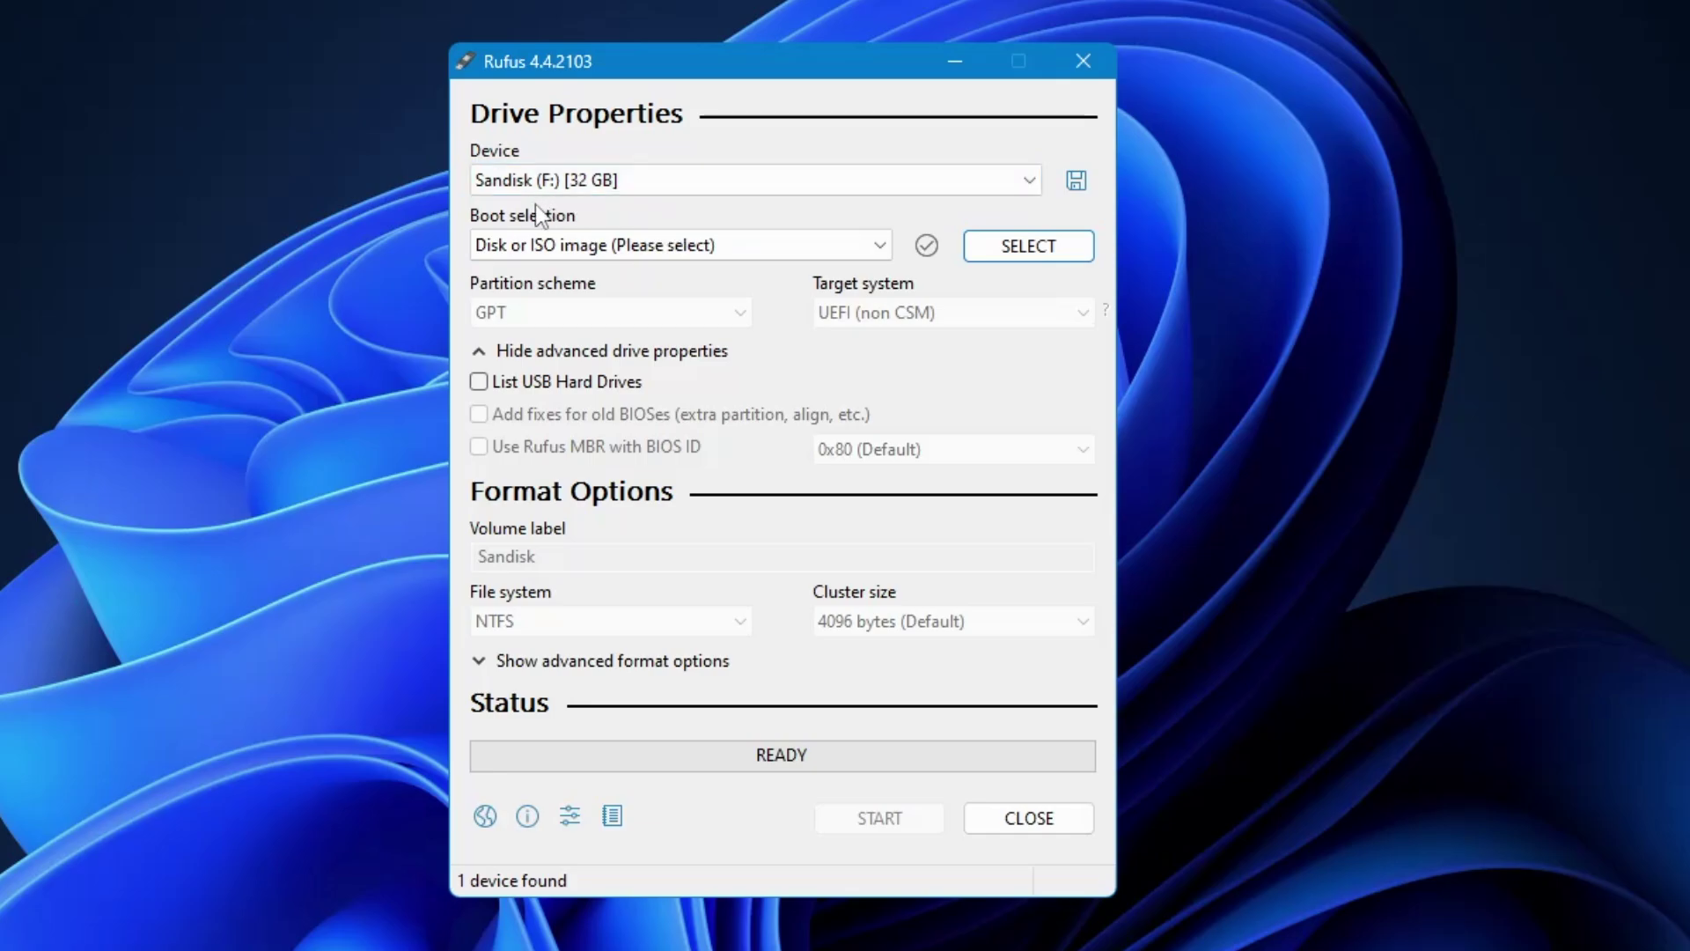
Load the Windows 11 Insider Preview 26058 ISO and relabel the volume 'Win 11 24h2'
{"action": "left_click", "coordinate": [1022, 247]}
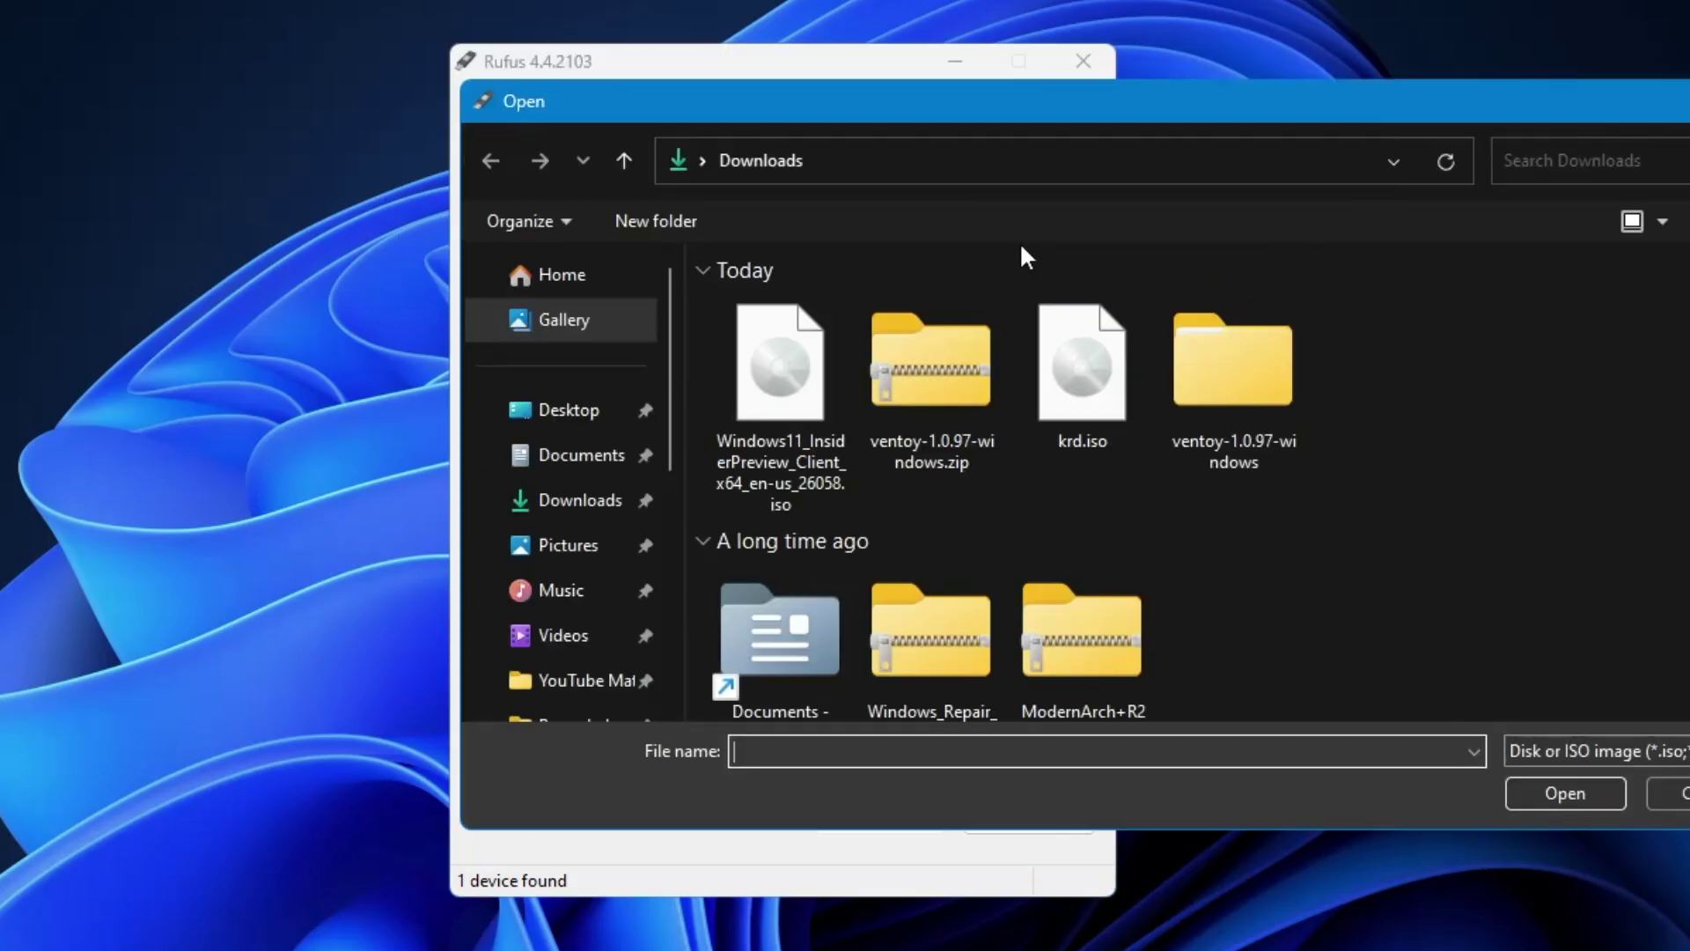
{"action": "left_click", "coordinate": [778, 391]}
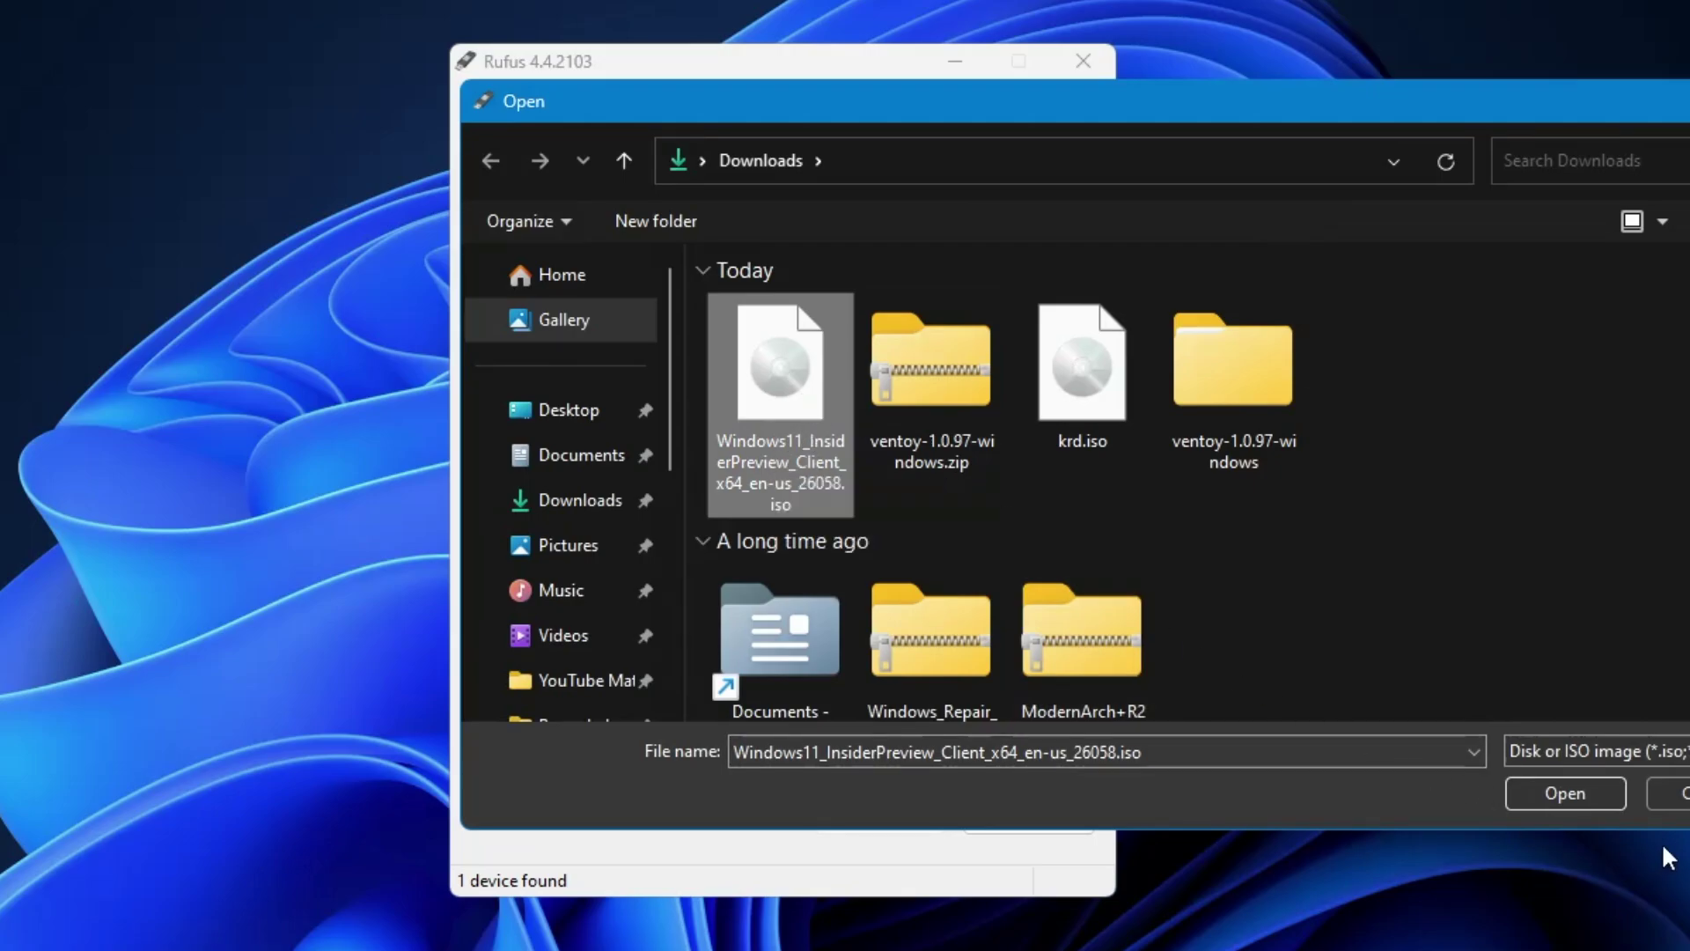
{"action": "left_click", "coordinate": [1566, 793]}
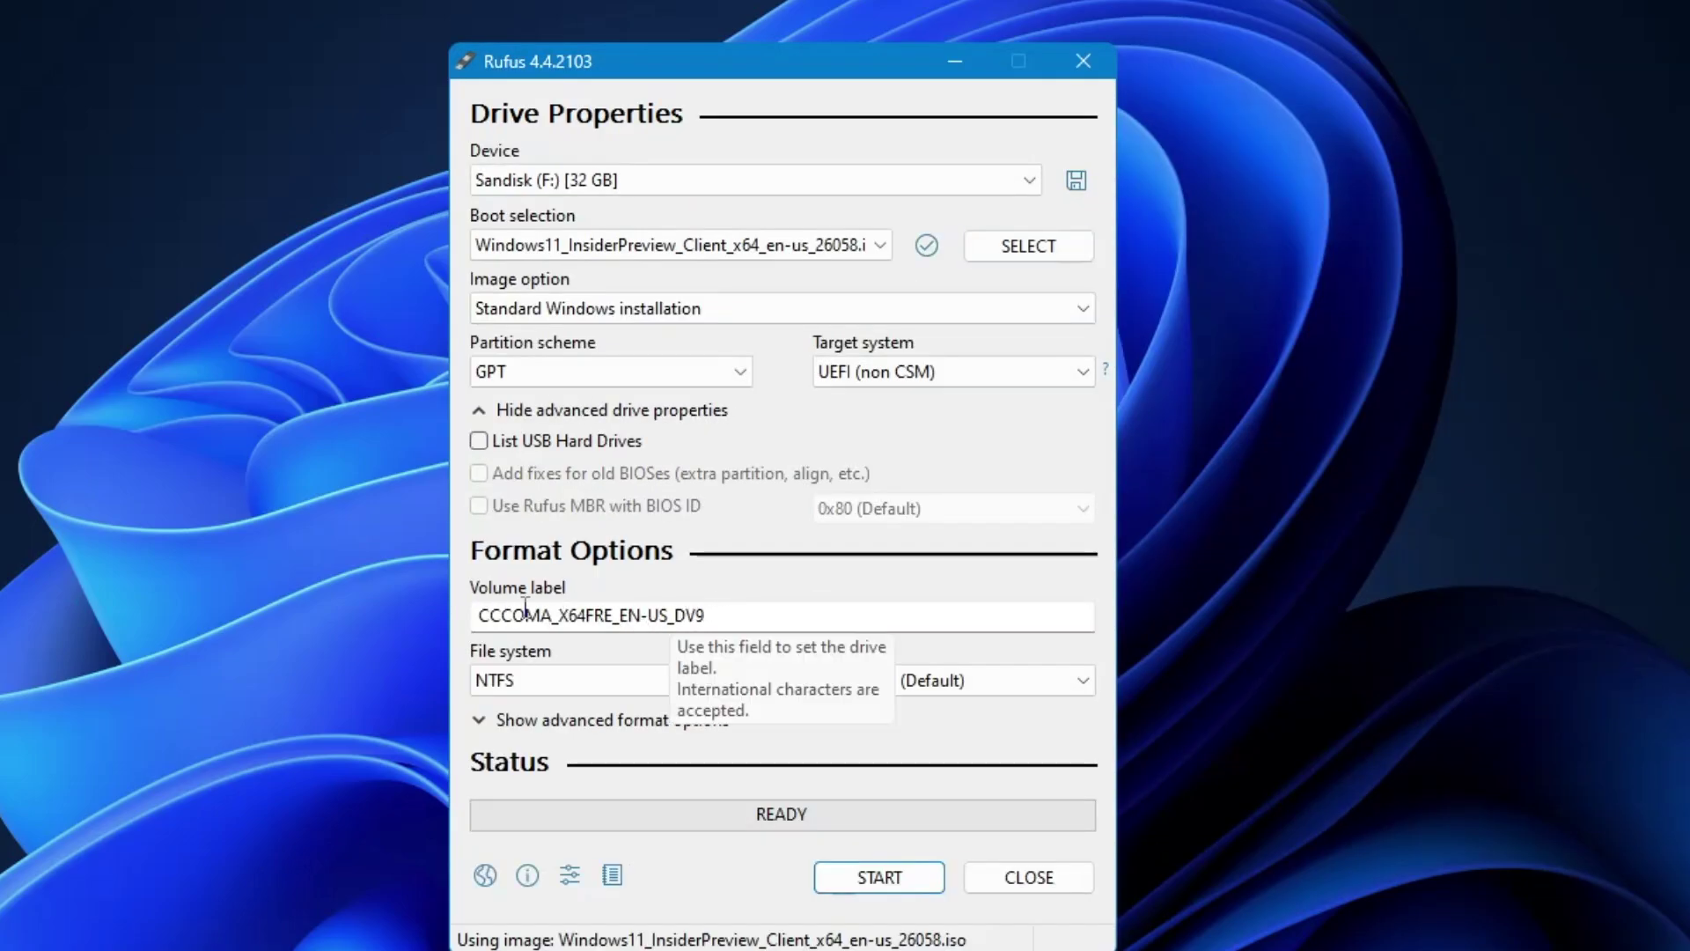
{"action": "left_click_drag", "start_coordinate": [747, 615], "coordinate": [437, 600]}
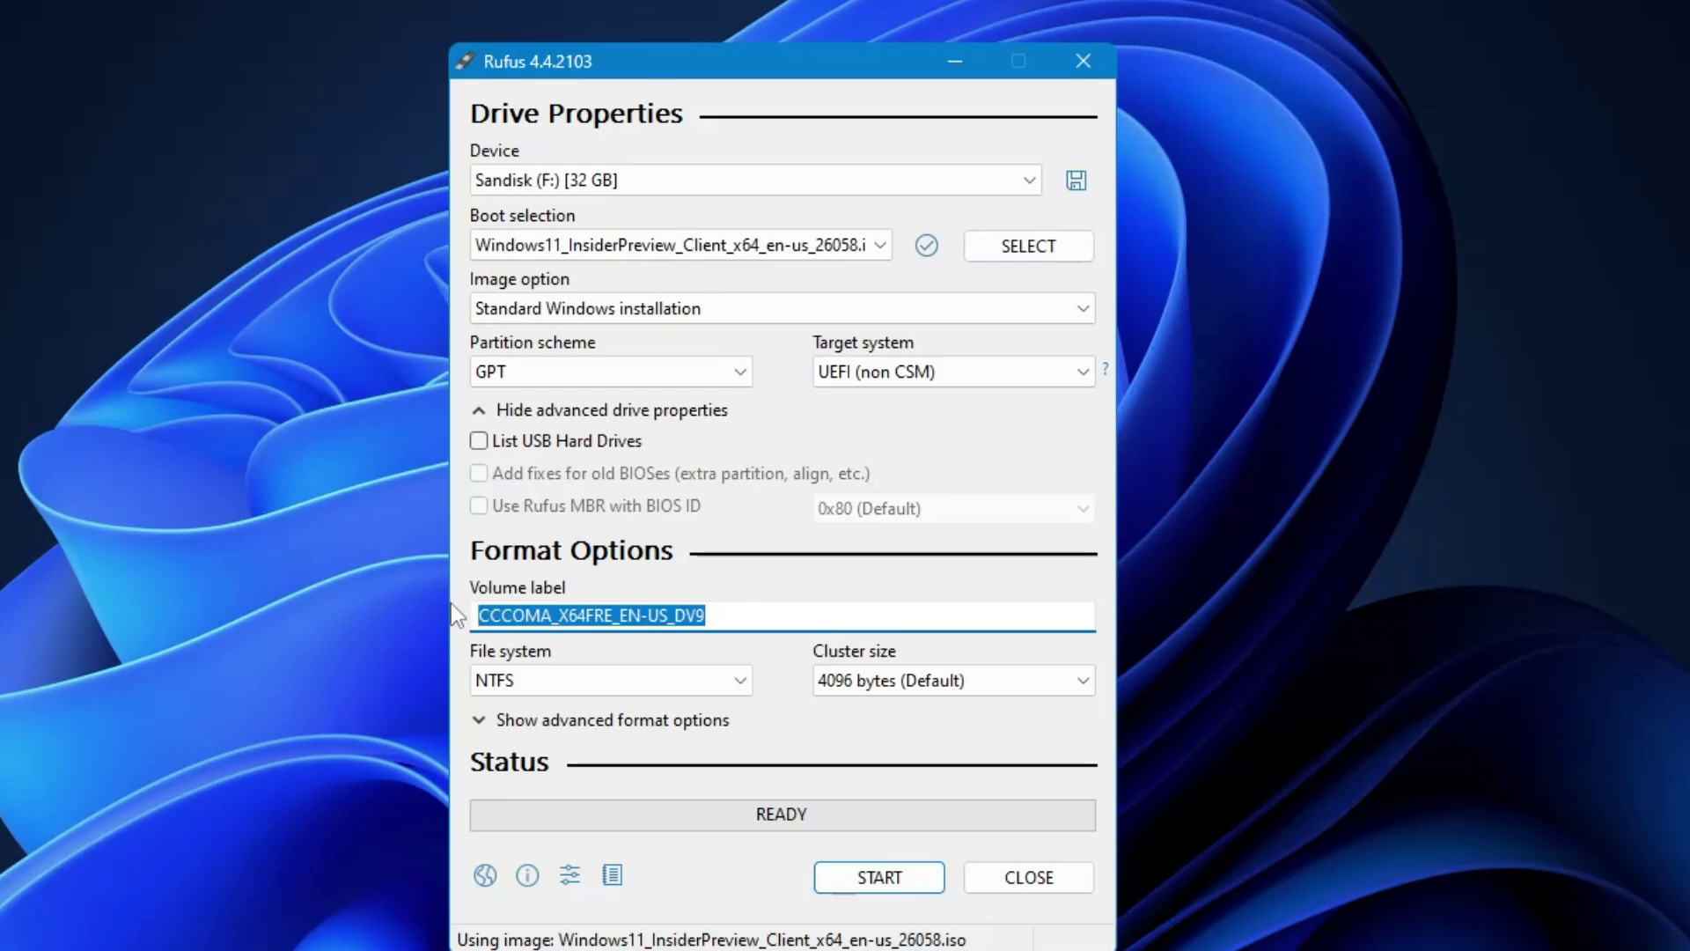
{"action": "type", "text": "Win 11 2"}
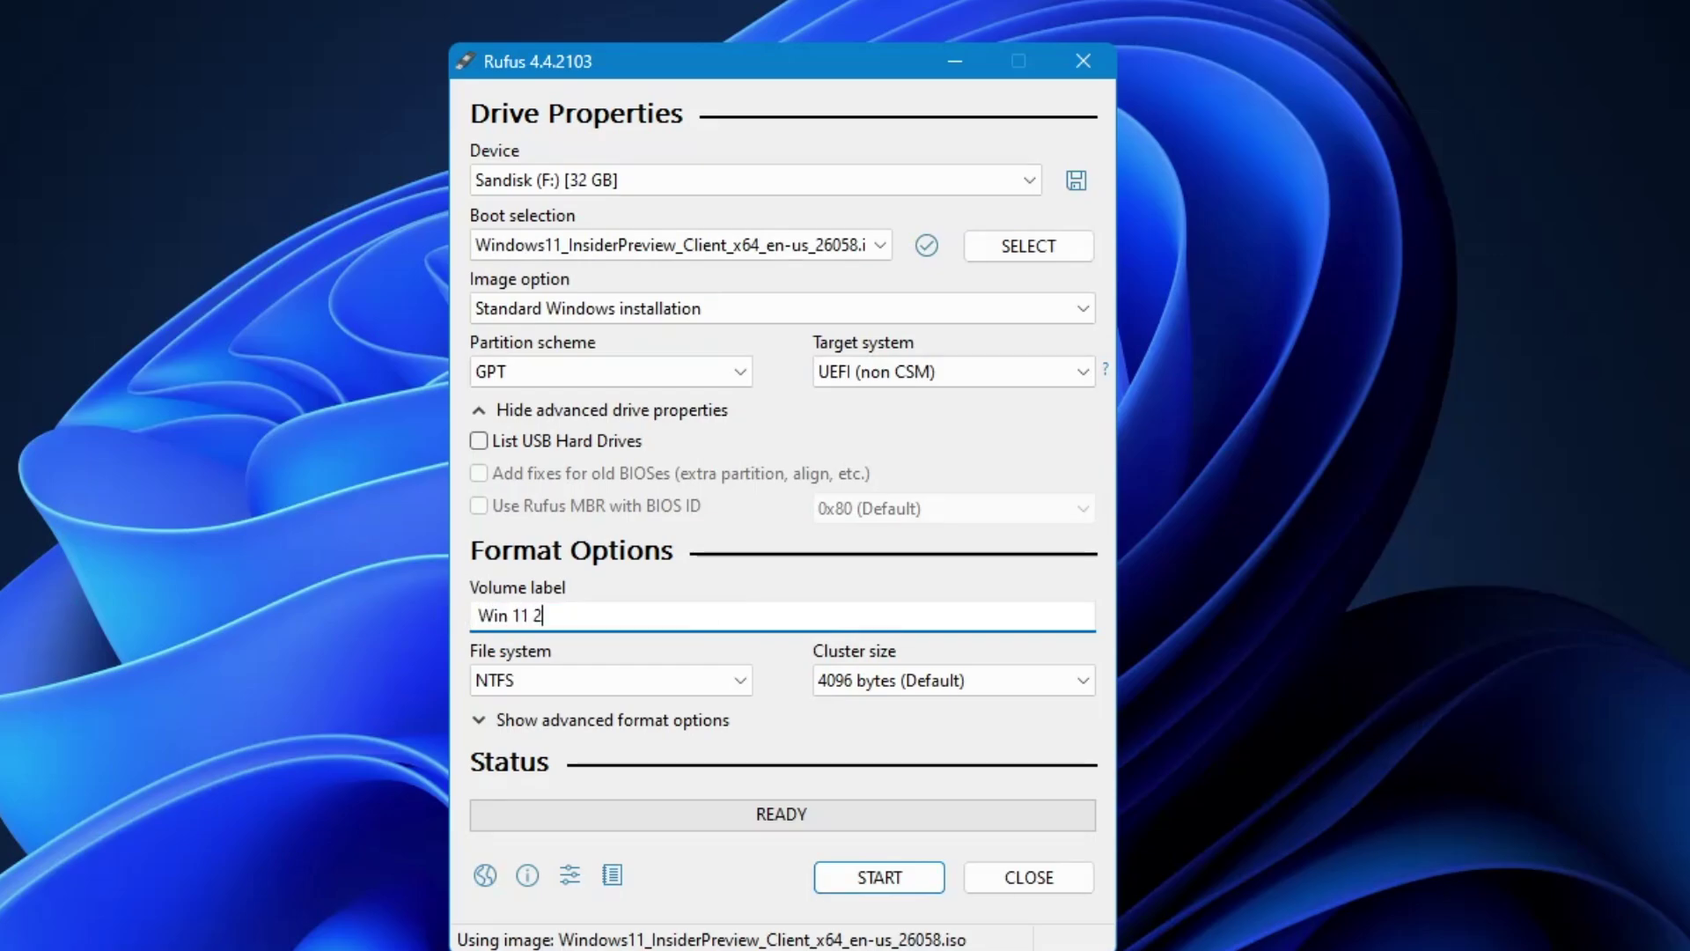
{"action": "type", "text": "4h2"}
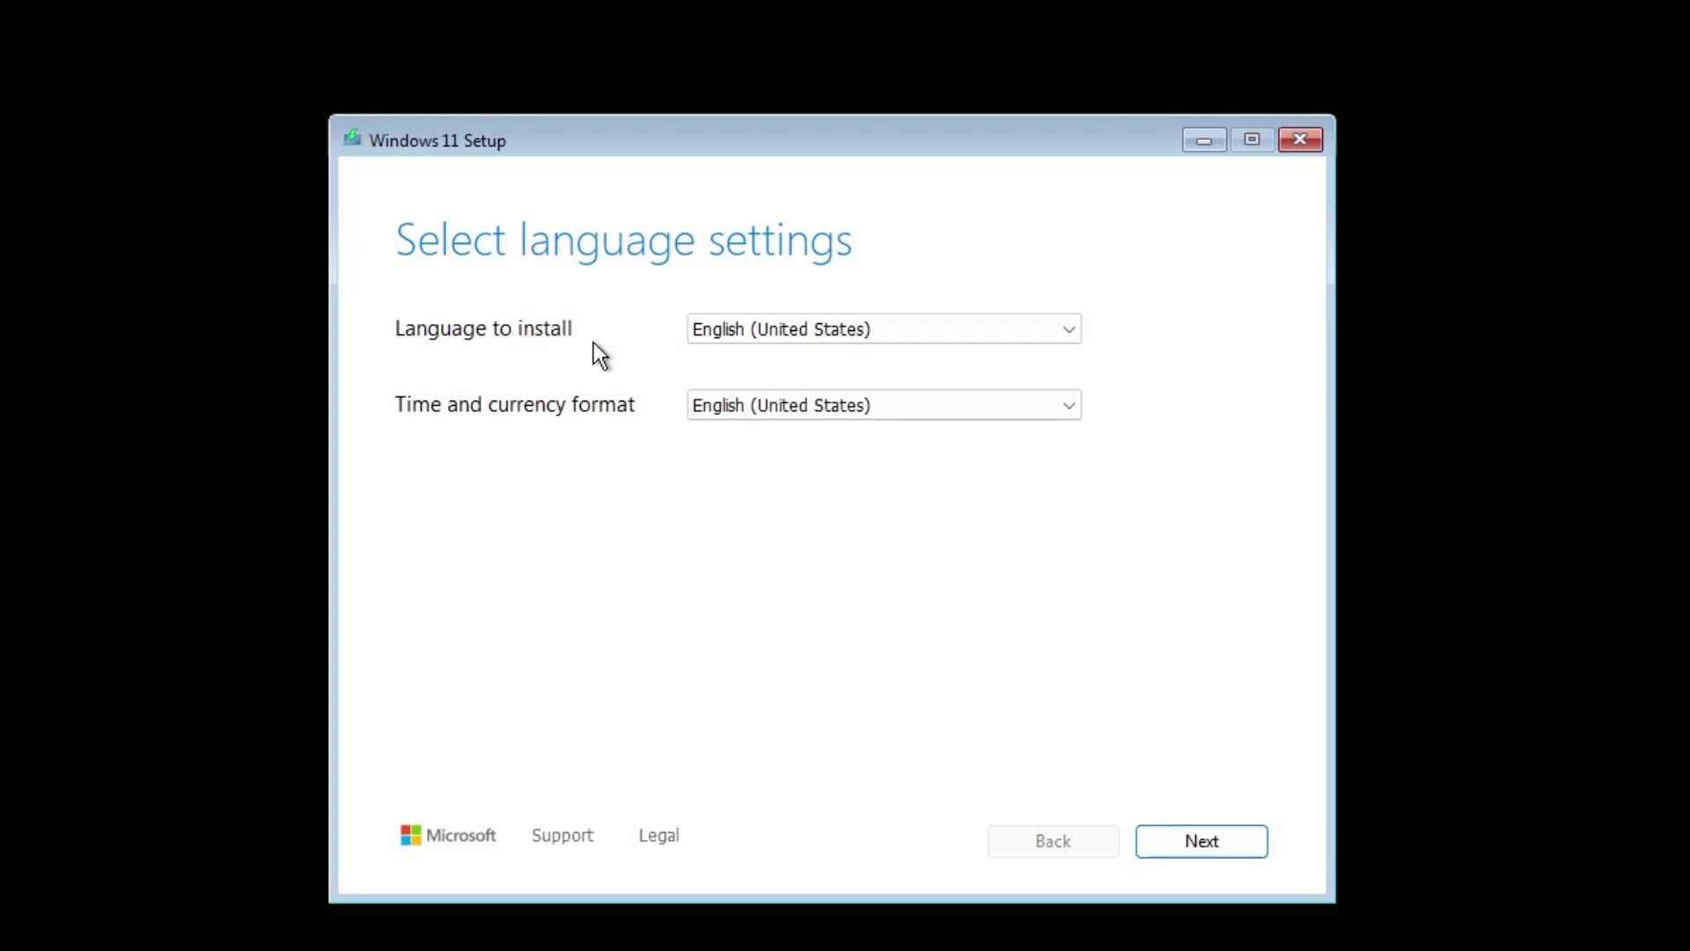
Keep English (United States) and US keyboard, agree to delete everything, and continue to the product key
{"action": "left_click", "coordinate": [1163, 831]}
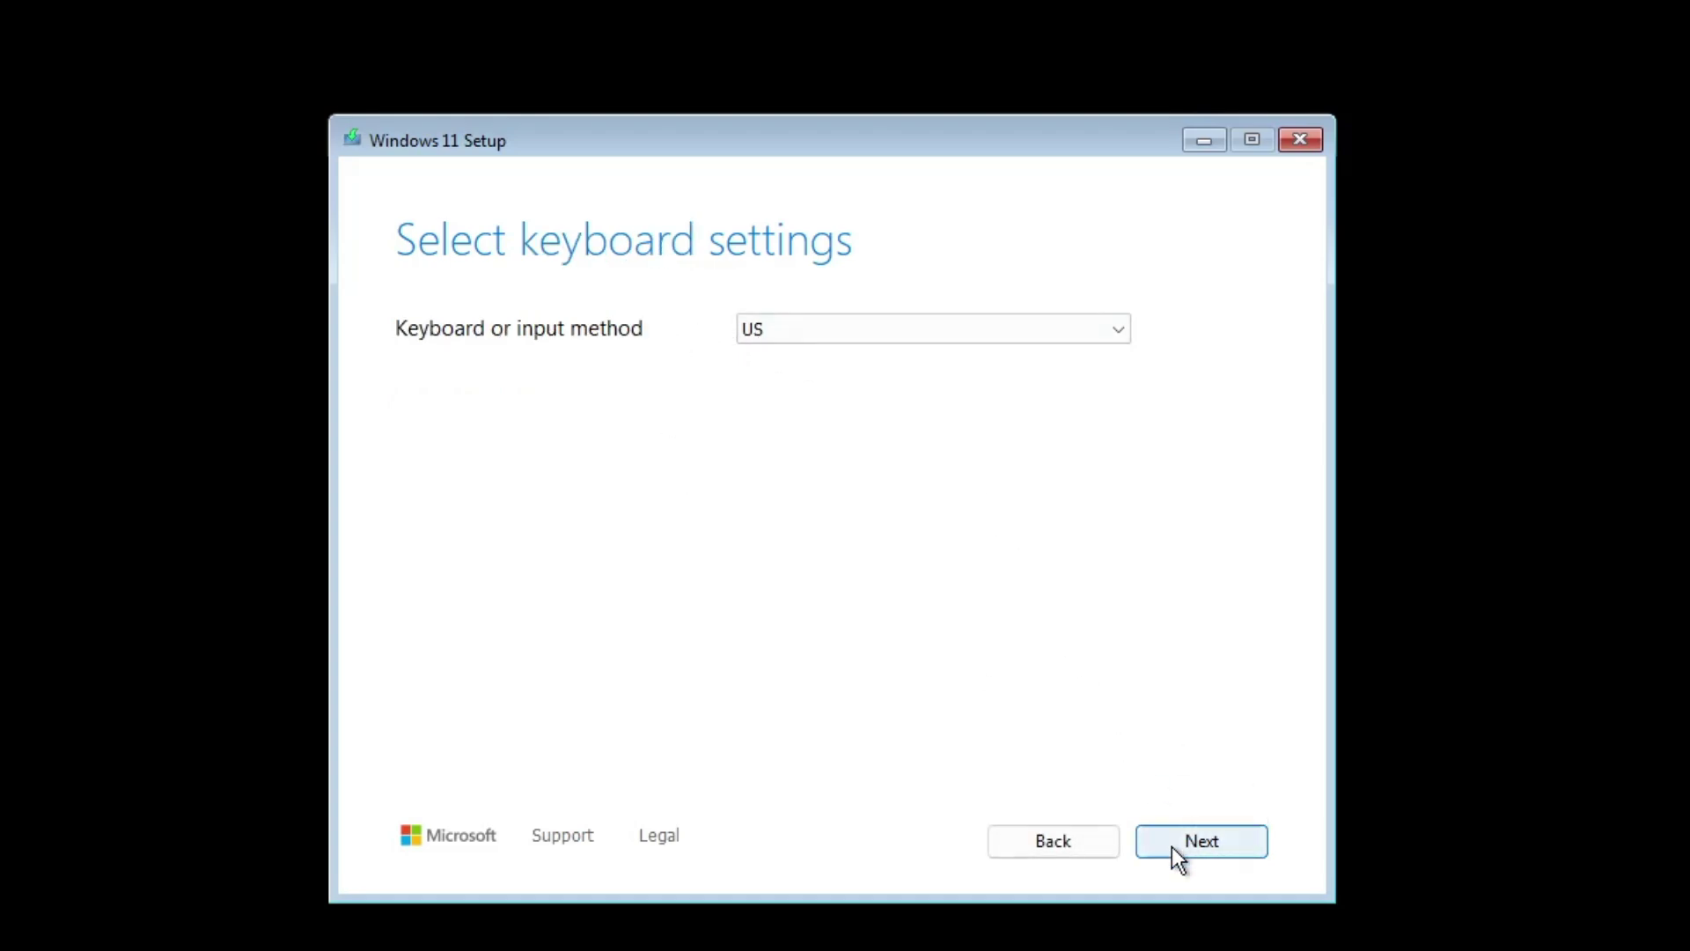
{"action": "left_click", "coordinate": [1183, 847]}
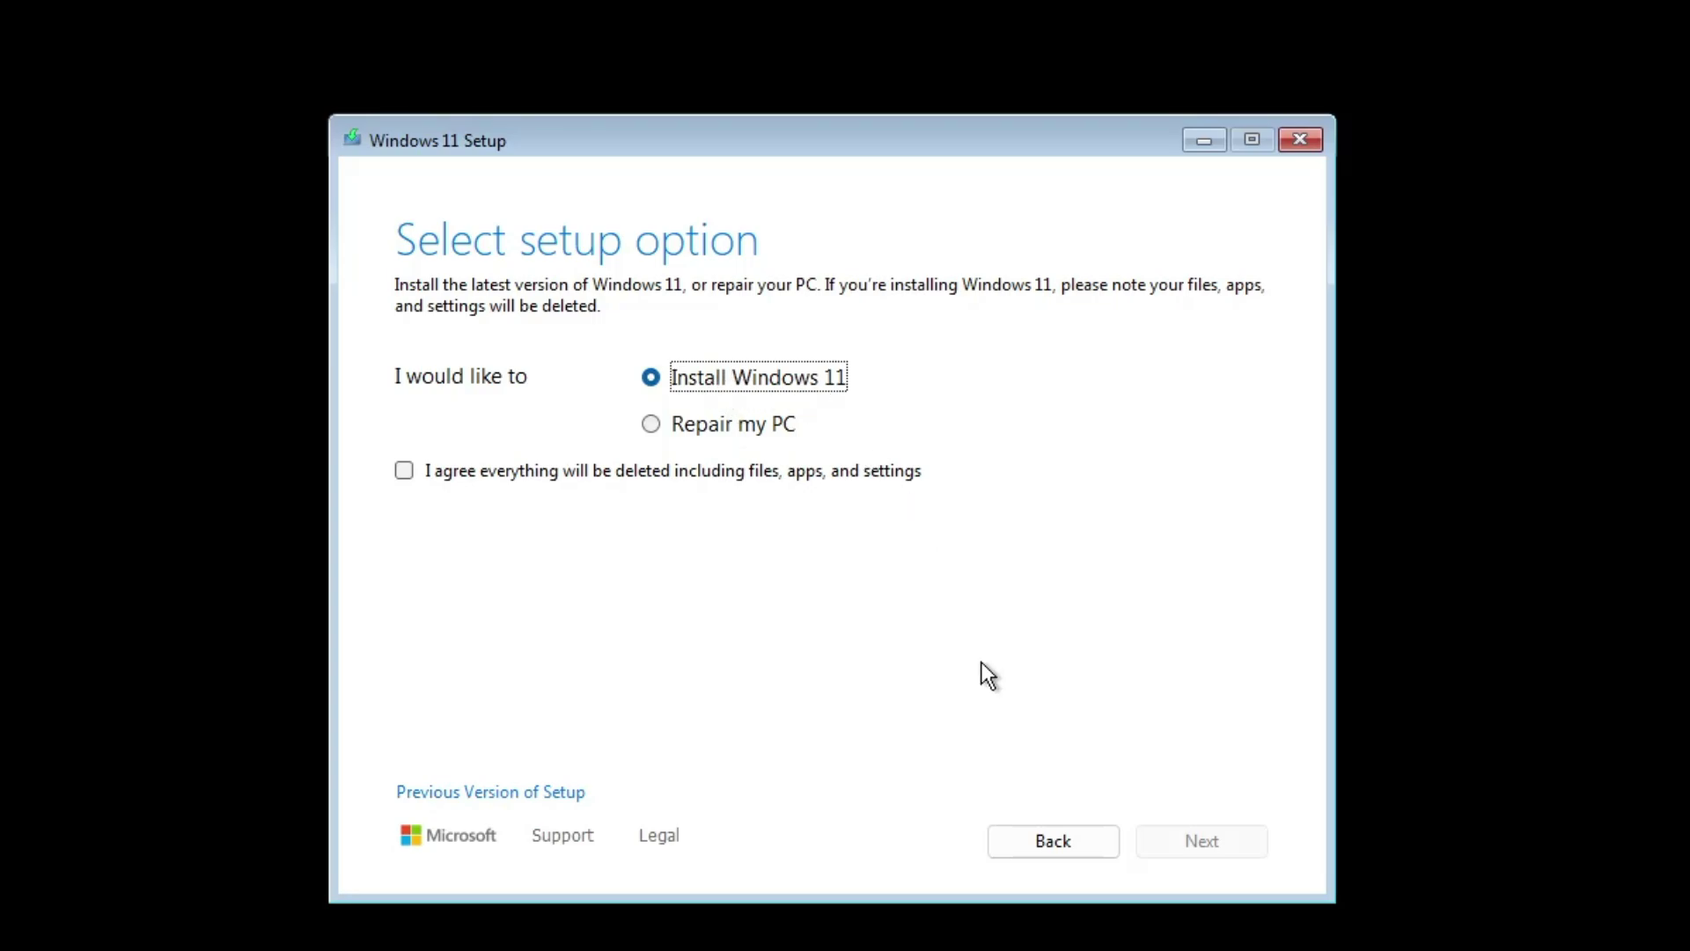
{"action": "key", "text": "Tab"}
{"action": "key", "text": "space"}
{"action": "left_click", "coordinate": [1199, 842]}
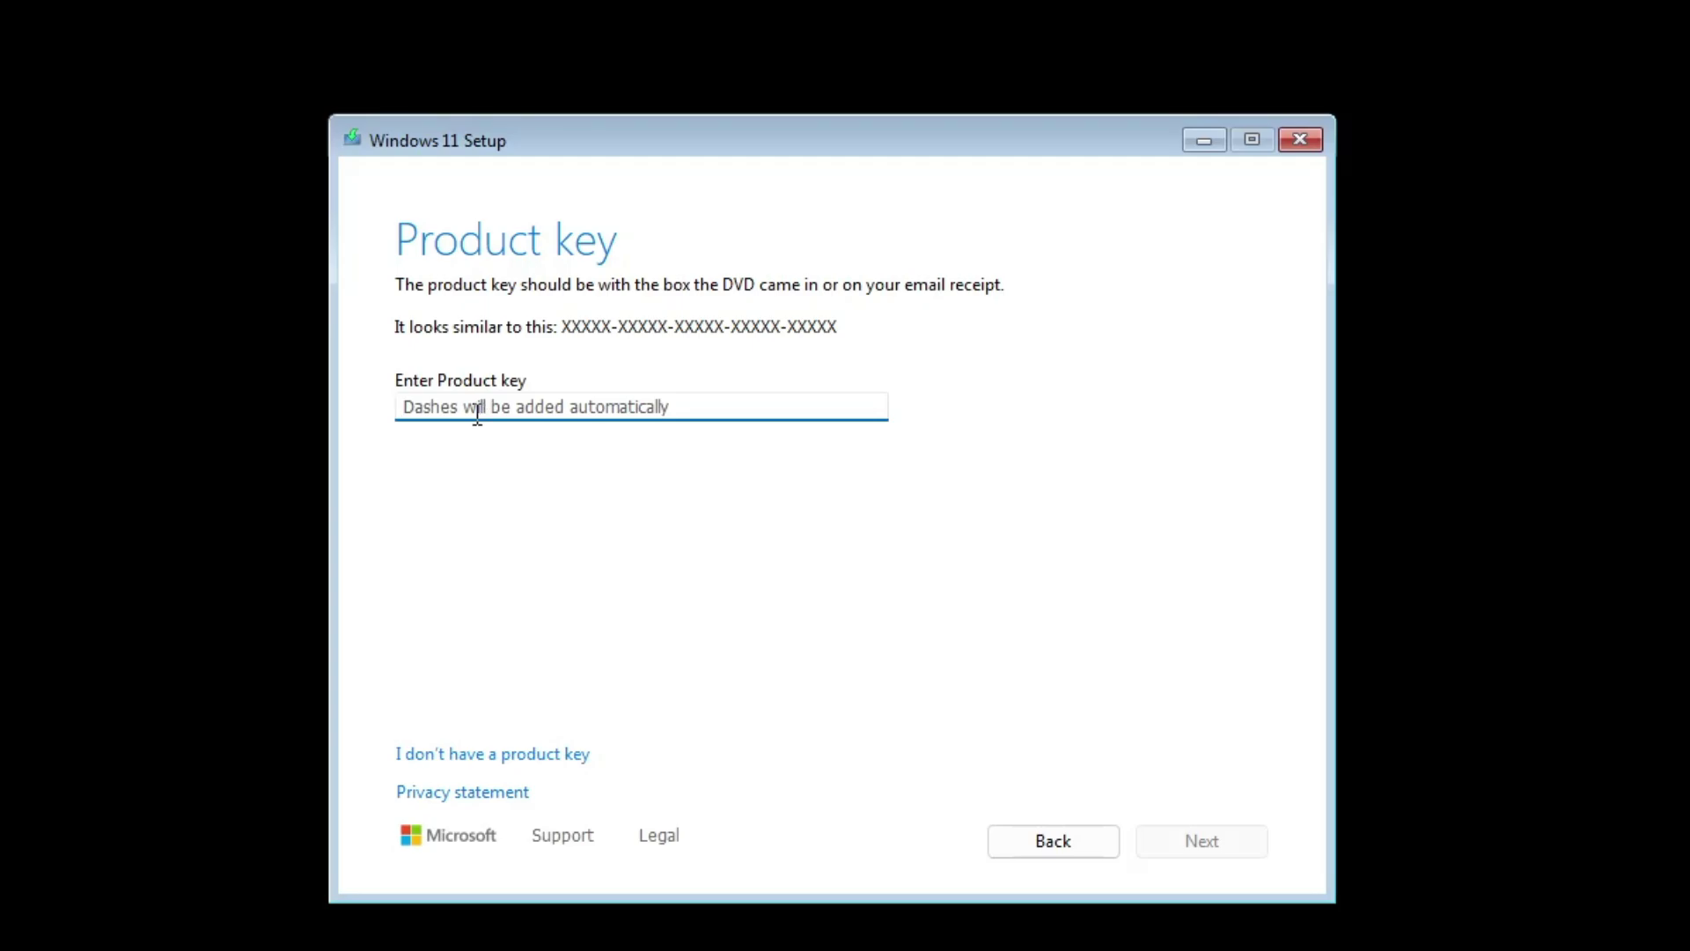
Skip the product key, choose Windows 11 Pro, and scroll through the license terms
{"action": "left_click", "coordinate": [507, 756]}
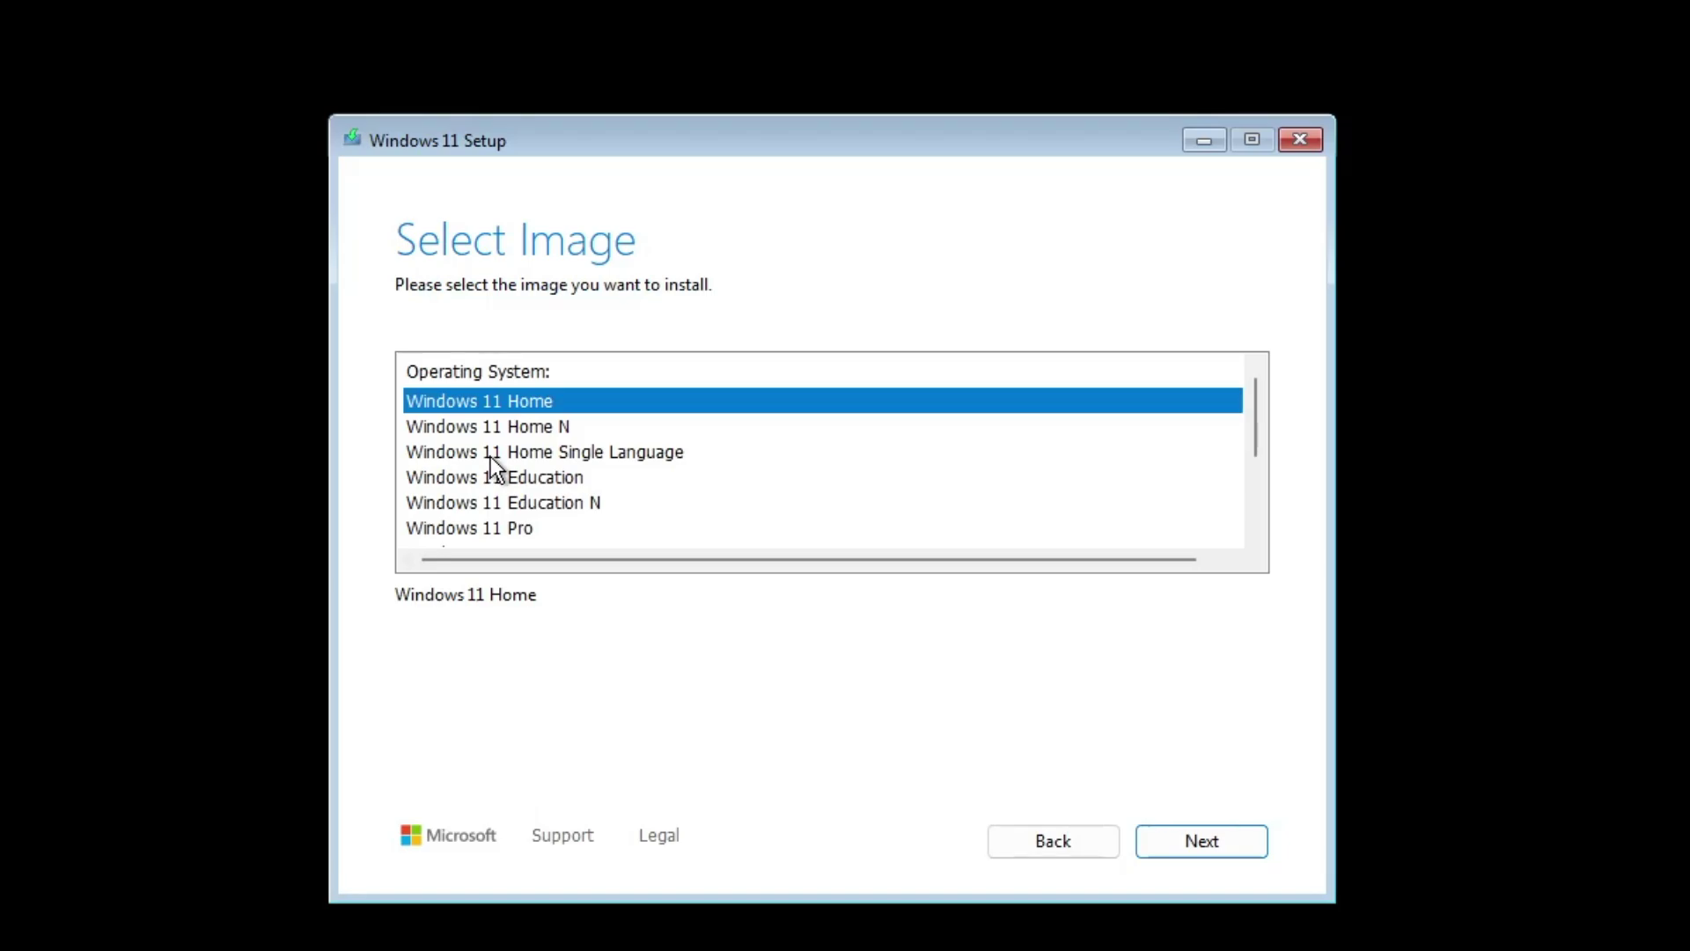
{"action": "left_click", "coordinate": [520, 527]}
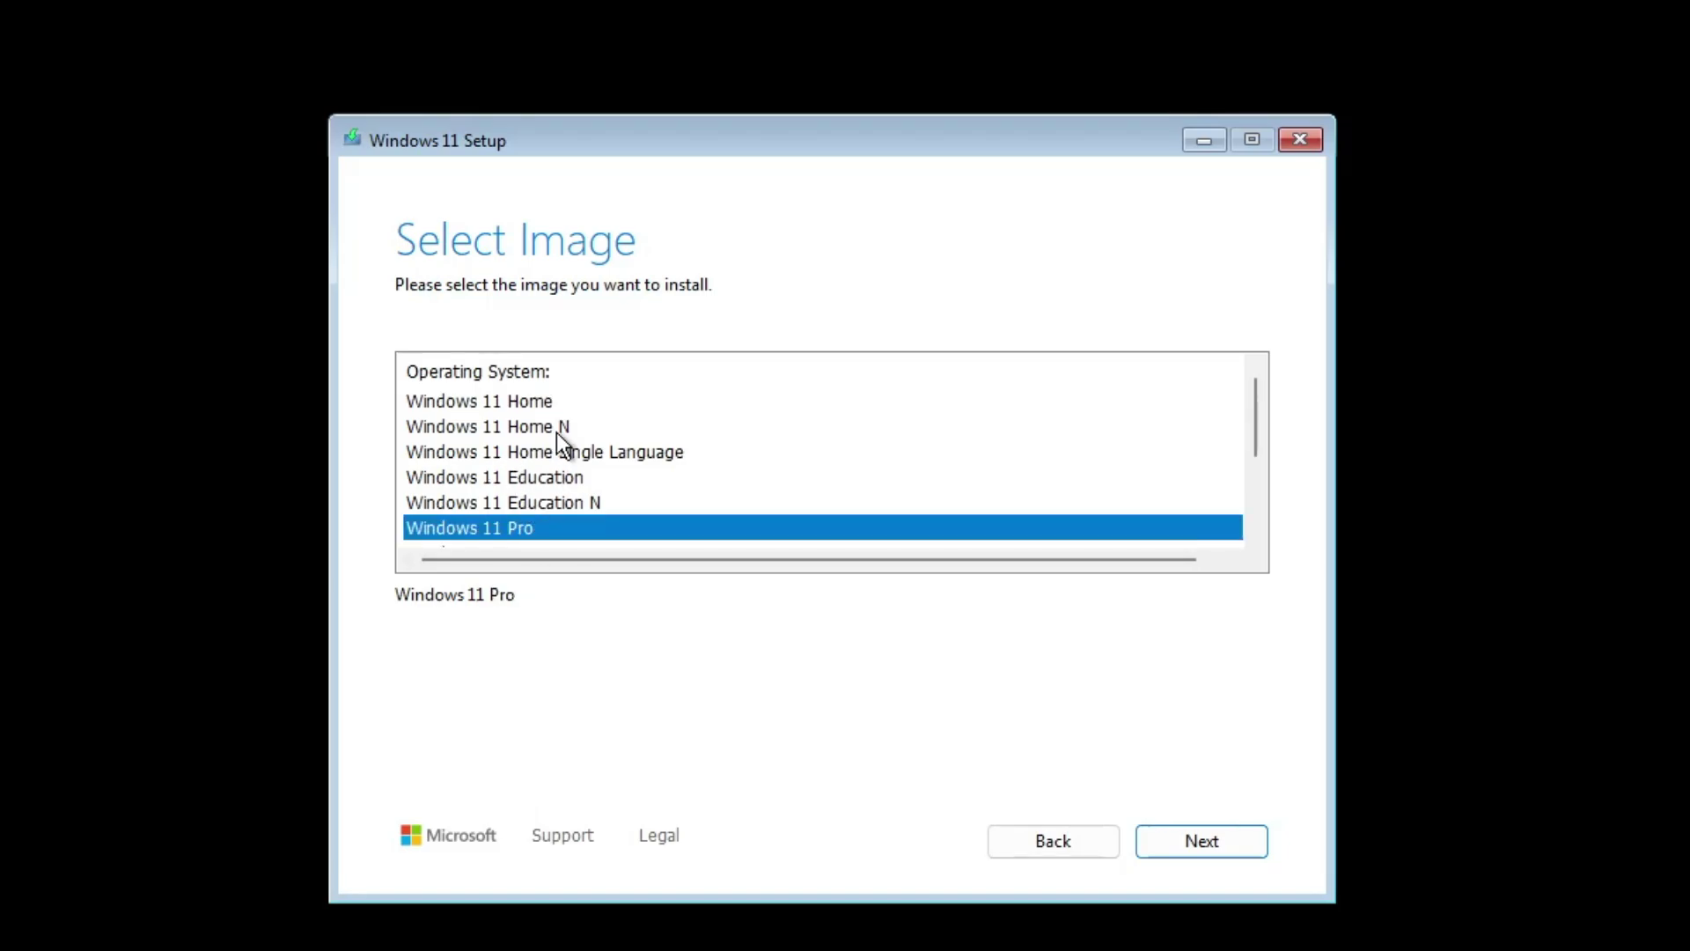
{"action": "scroll", "coordinate": [558, 434], "scroll_direction": "down", "scroll_amount": 1}
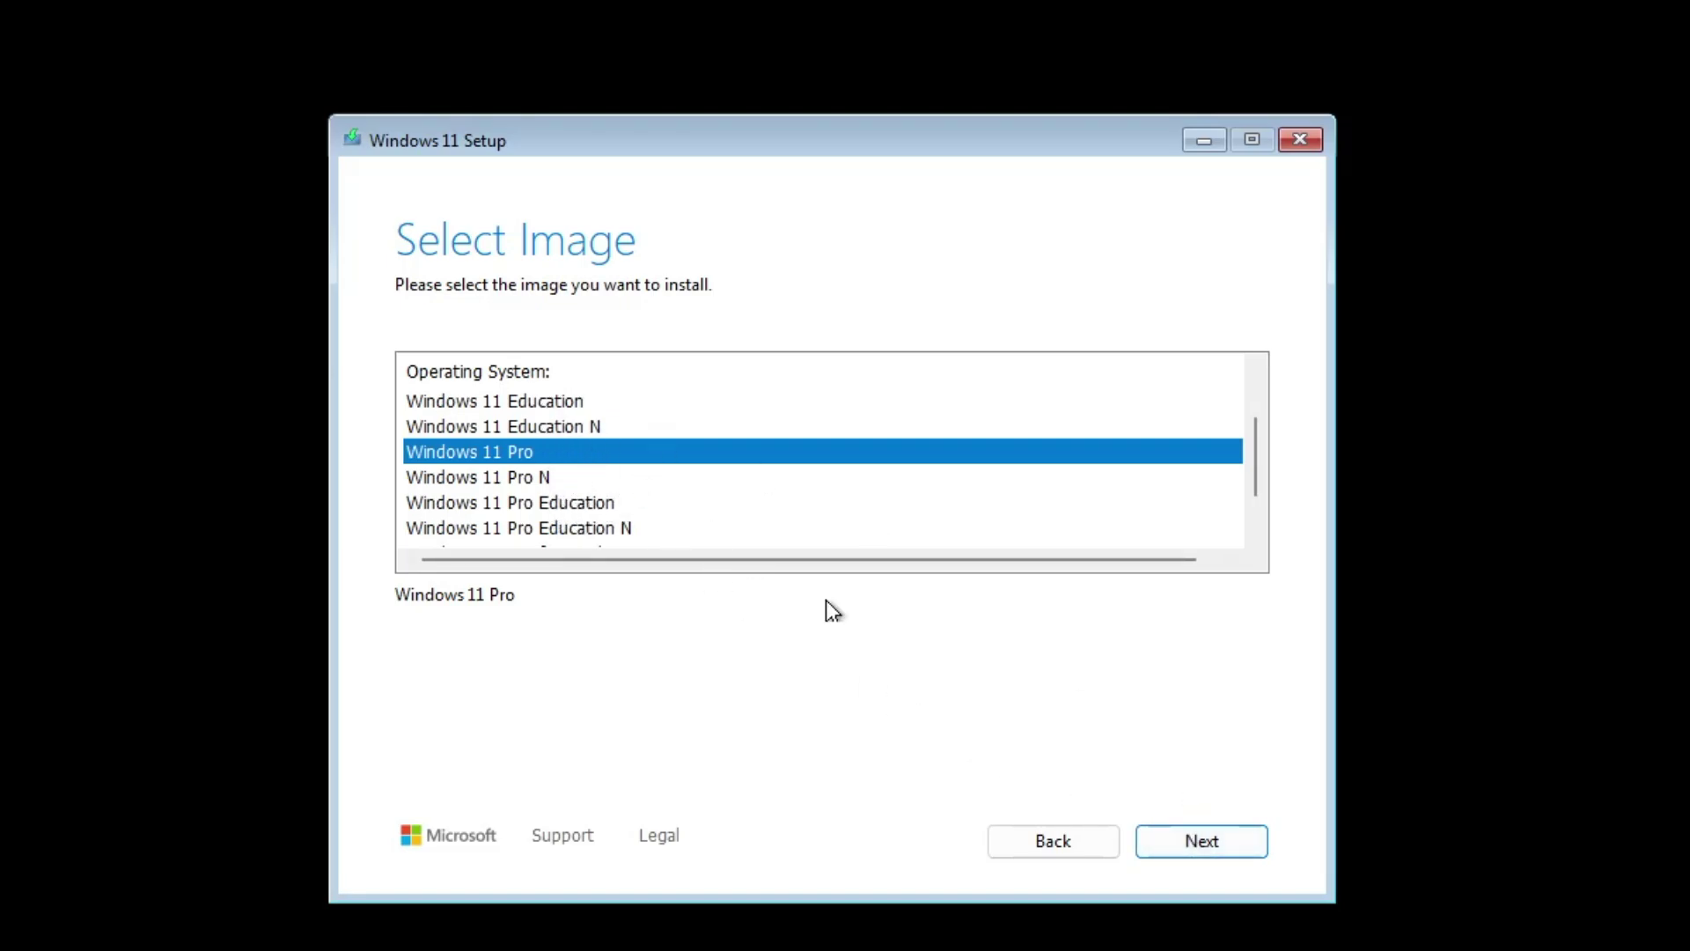
{"action": "left_click", "coordinate": [1218, 837]}
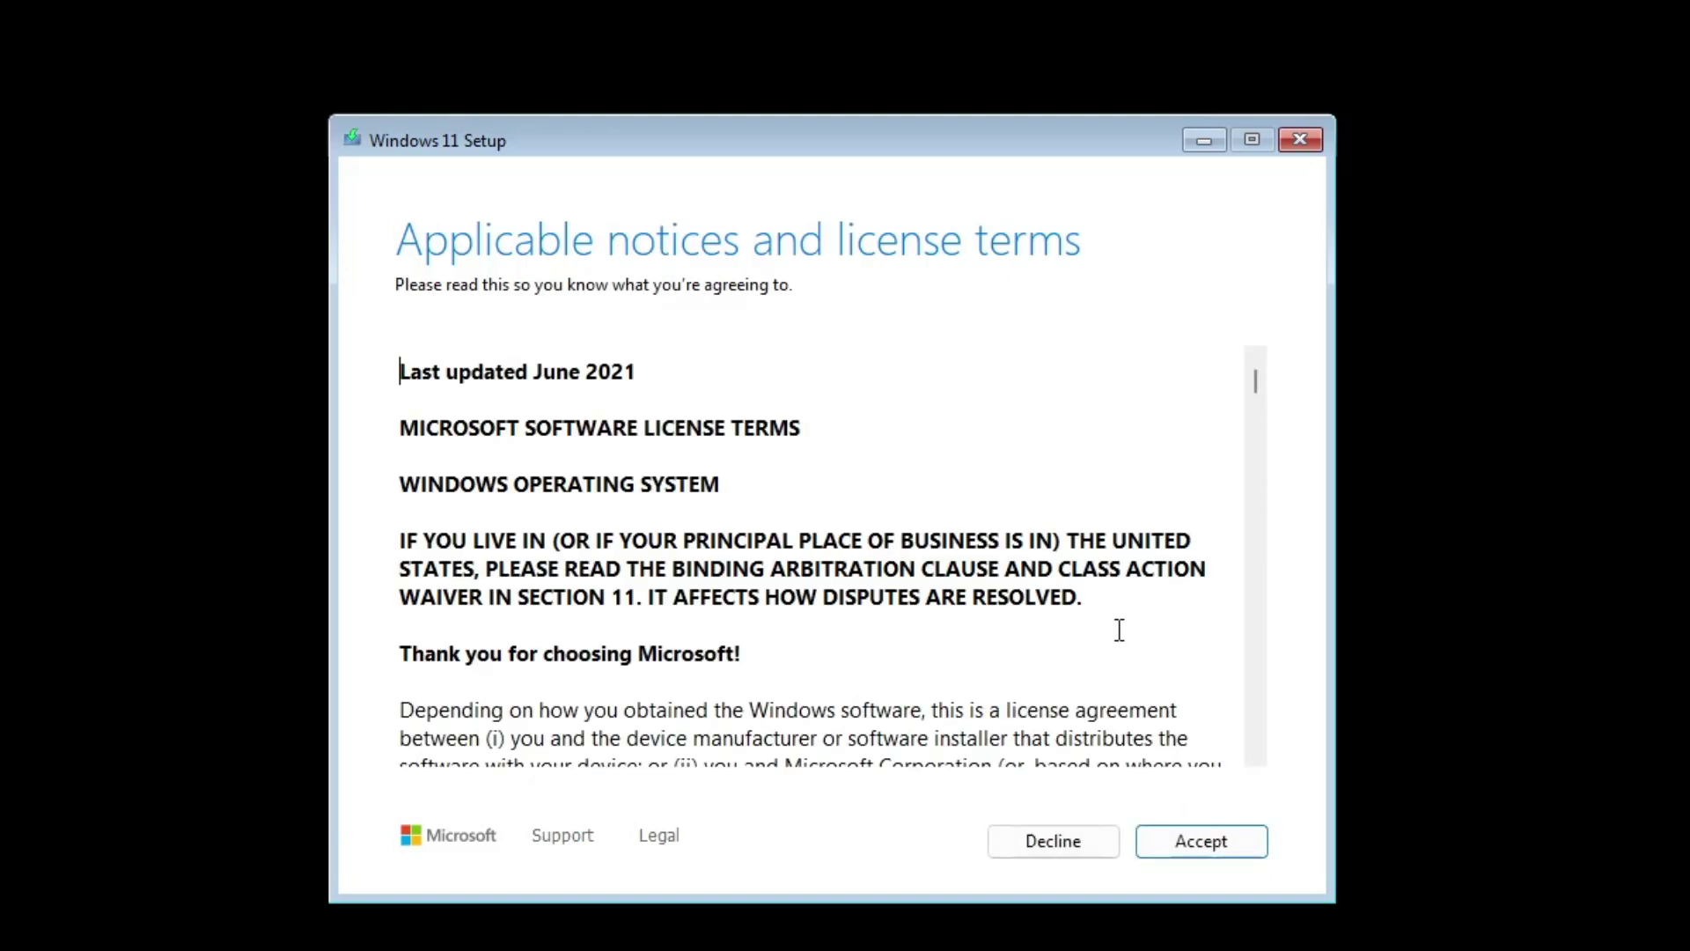
{"action": "scroll", "coordinate": [994, 634], "scroll_direction": "down", "scroll_amount": 3}
{"action": "scroll", "coordinate": [994, 634], "scroll_direction": "down", "scroll_amount": 5}
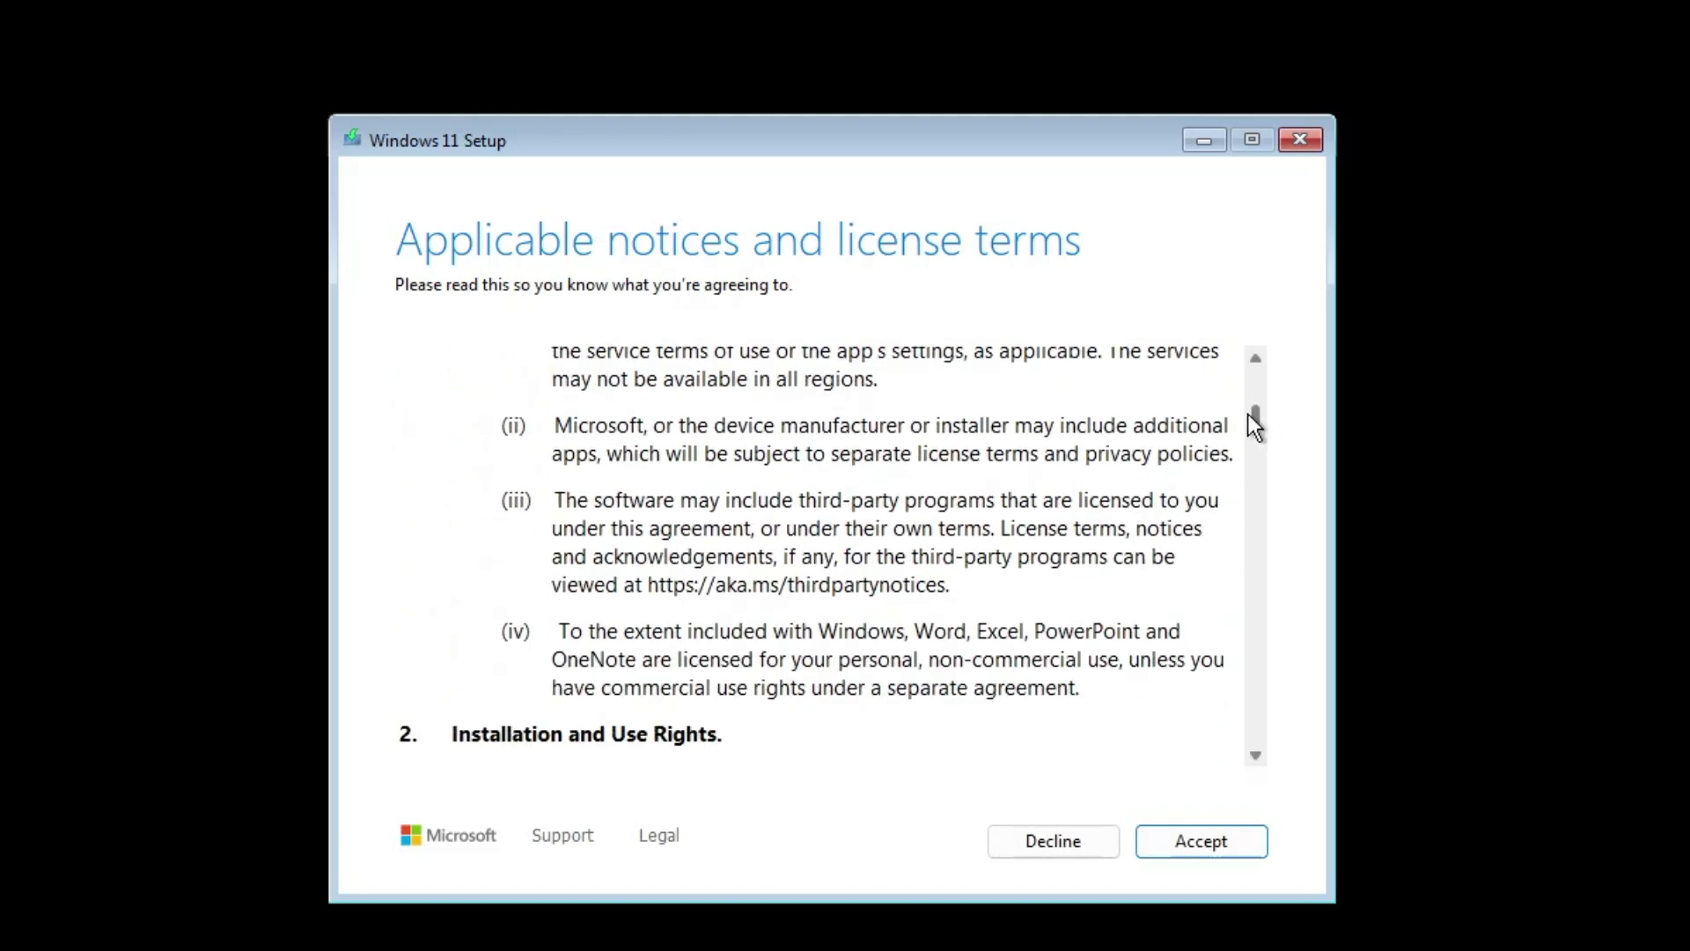
{"action": "left_click_drag", "start_coordinate": [1255, 417], "coordinate": [1202, 841]}
Accept the license terms and install to Disk 0's 64 GB unallocated space without partitioning
{"action": "left_click", "coordinate": [1200, 838]}
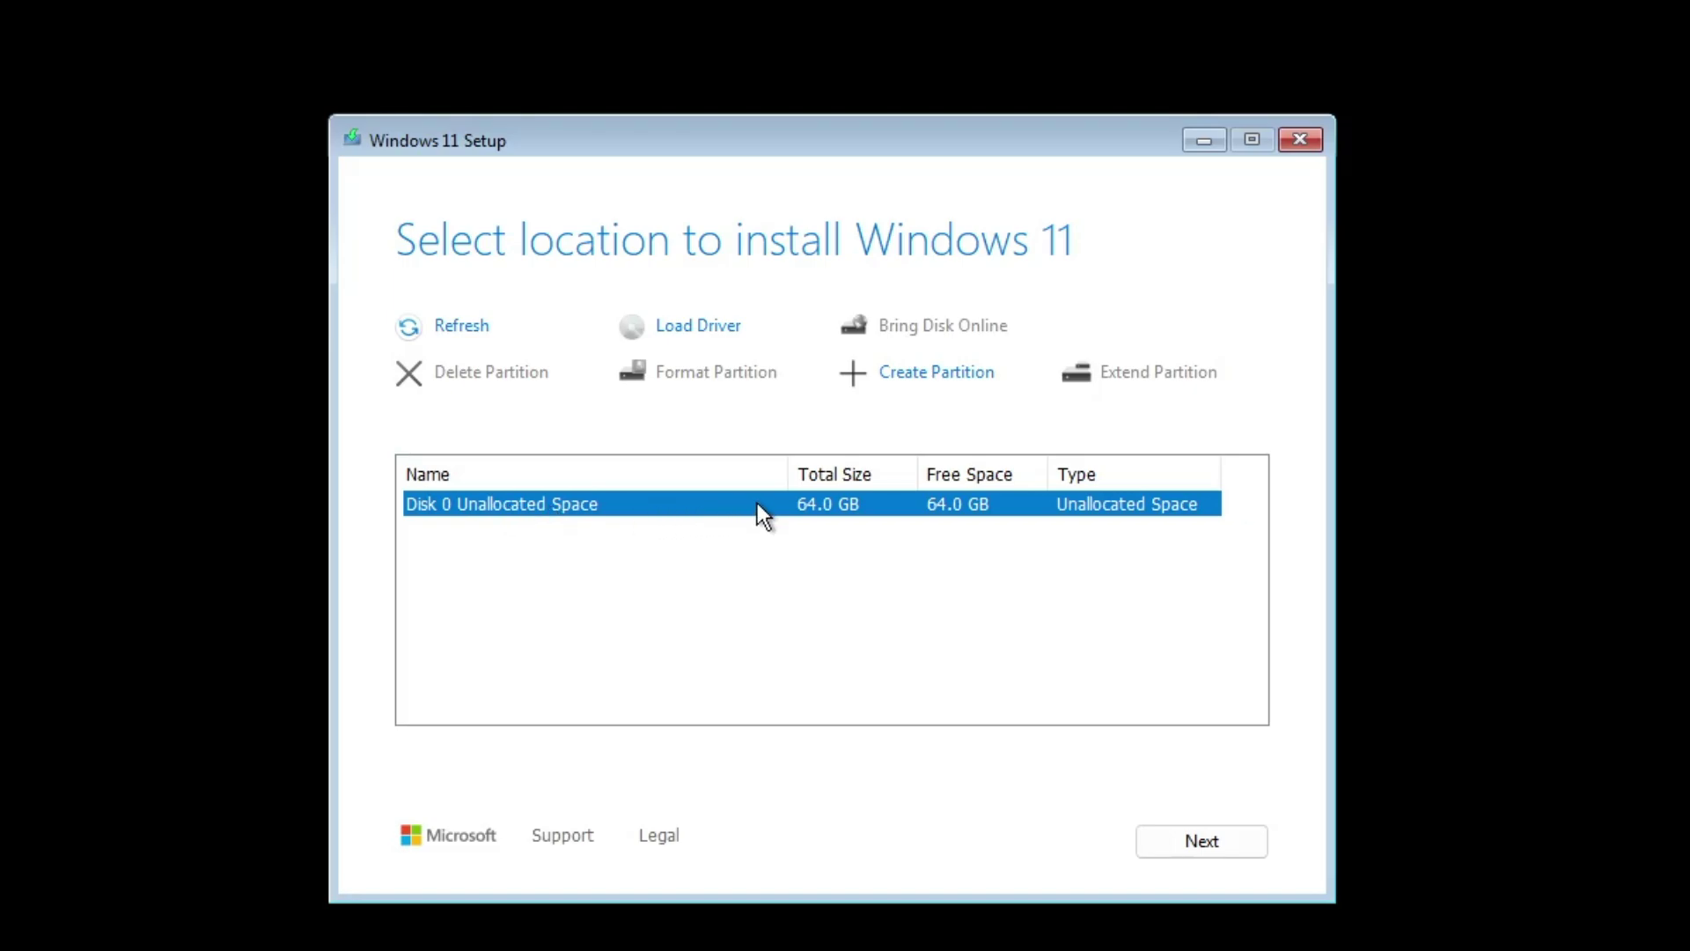
{"action": "left_click", "coordinate": [914, 383]}
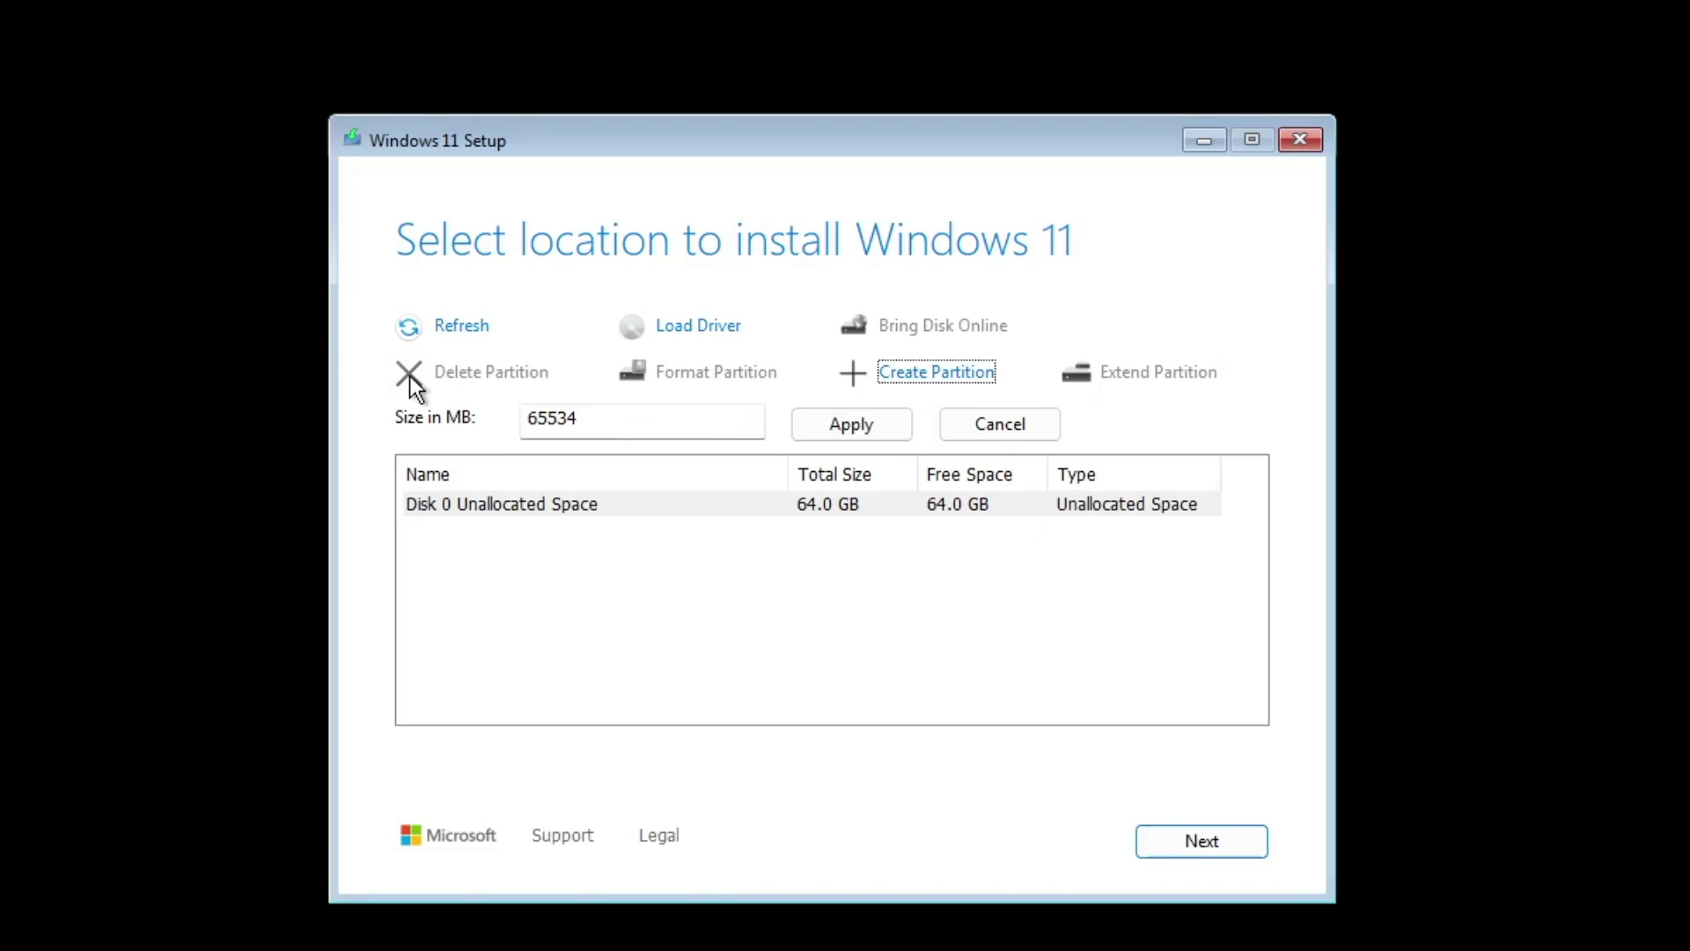
{"action": "left_click", "coordinate": [1021, 428]}
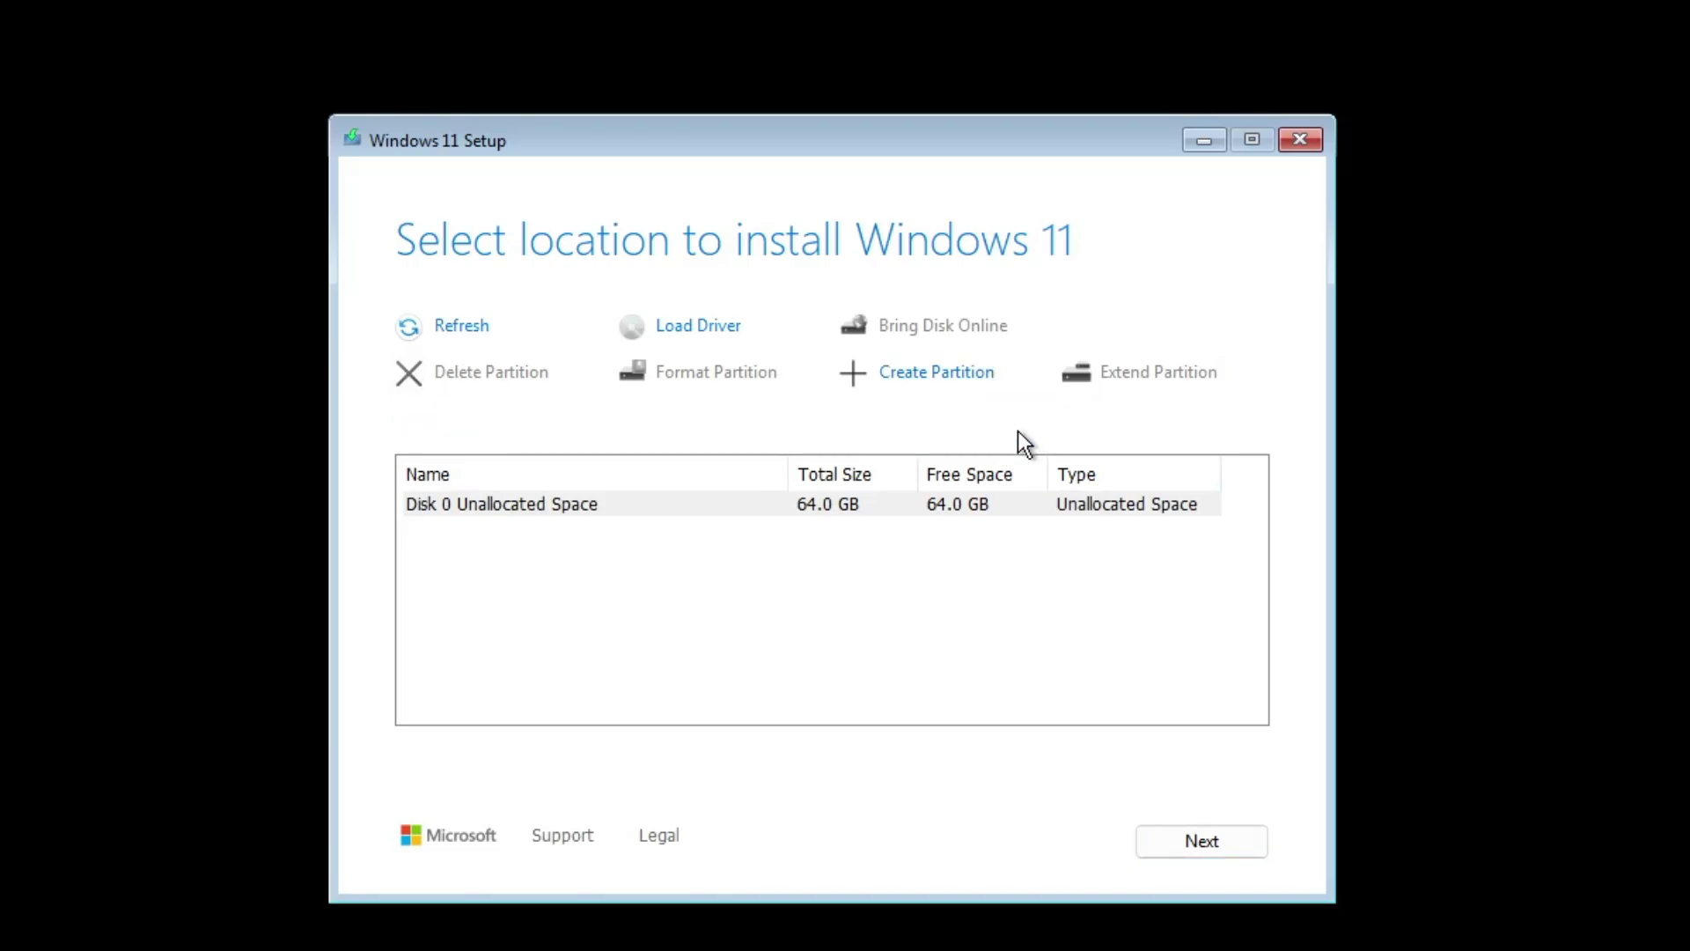
{"action": "left_click", "coordinate": [969, 509]}
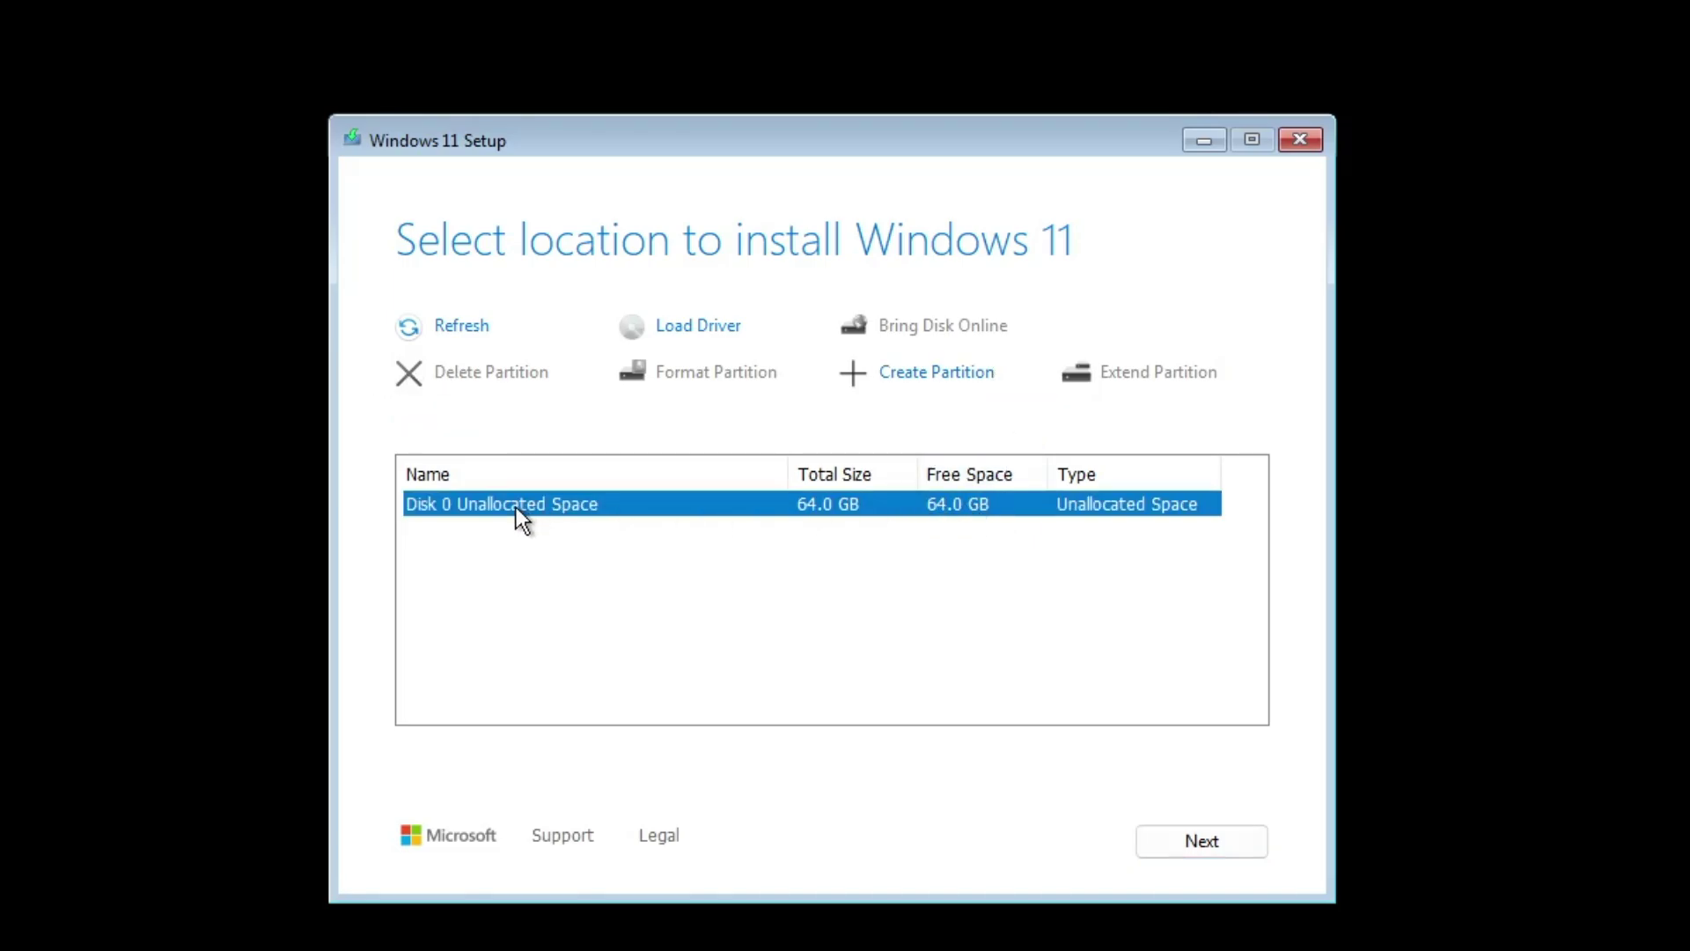
{"action": "left_click", "coordinate": [1186, 845]}
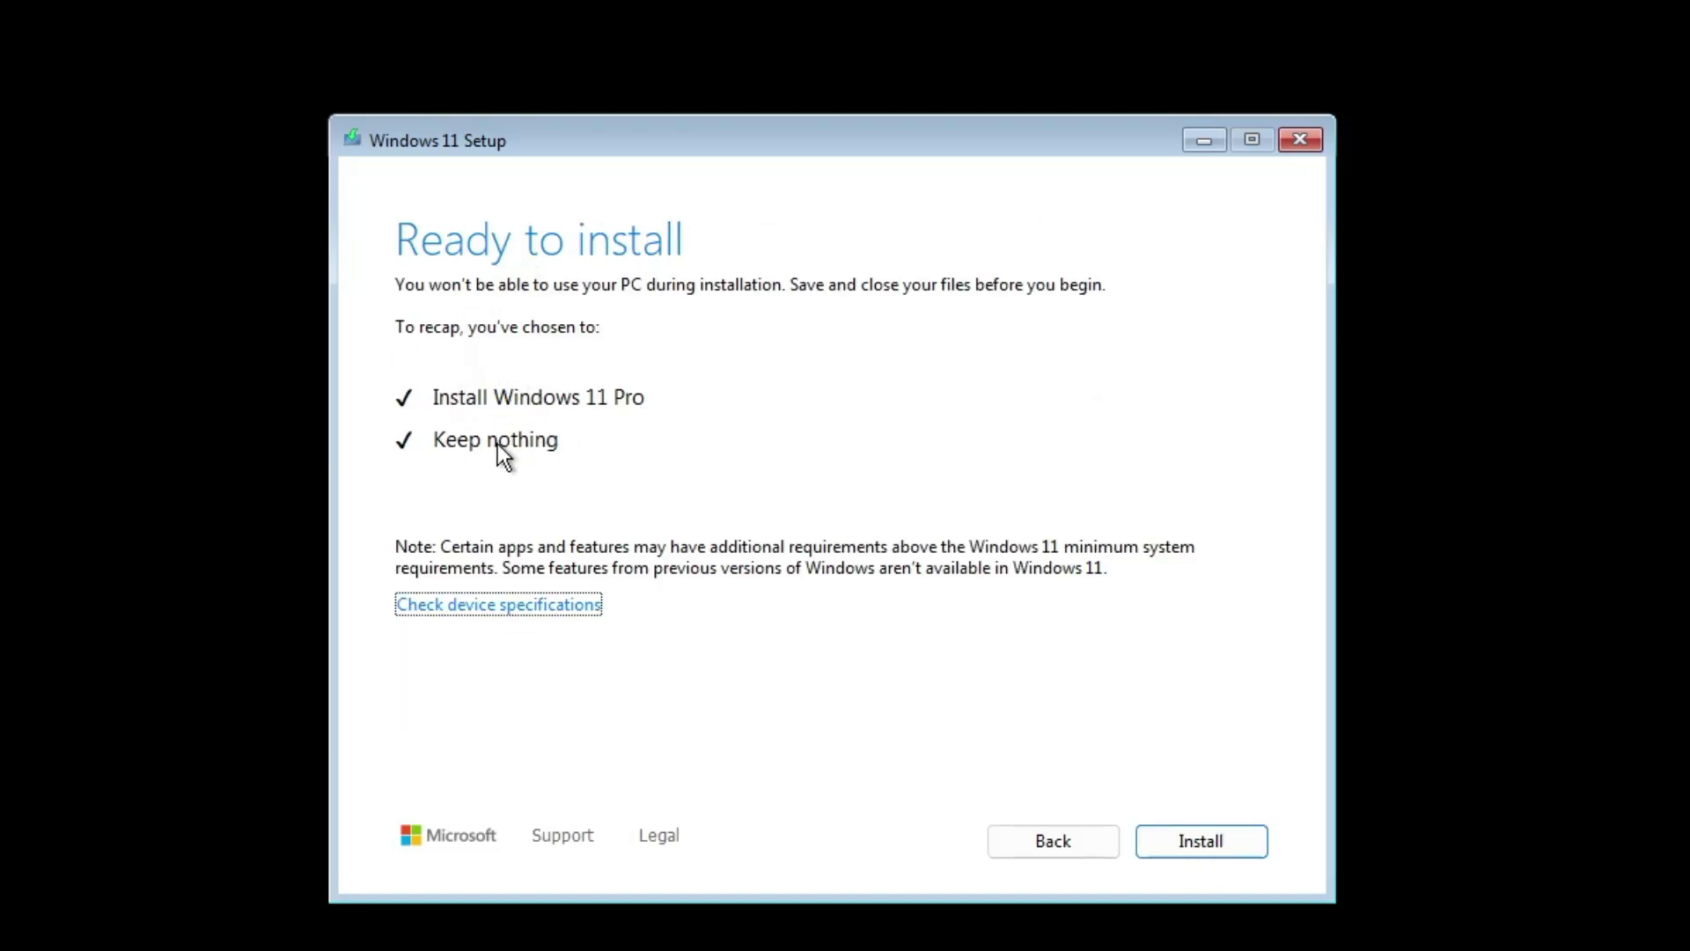
Install Windows 11 Pro, then confirm United States as region and US keyboard layout
{"action": "left_click", "coordinate": [1202, 837]}
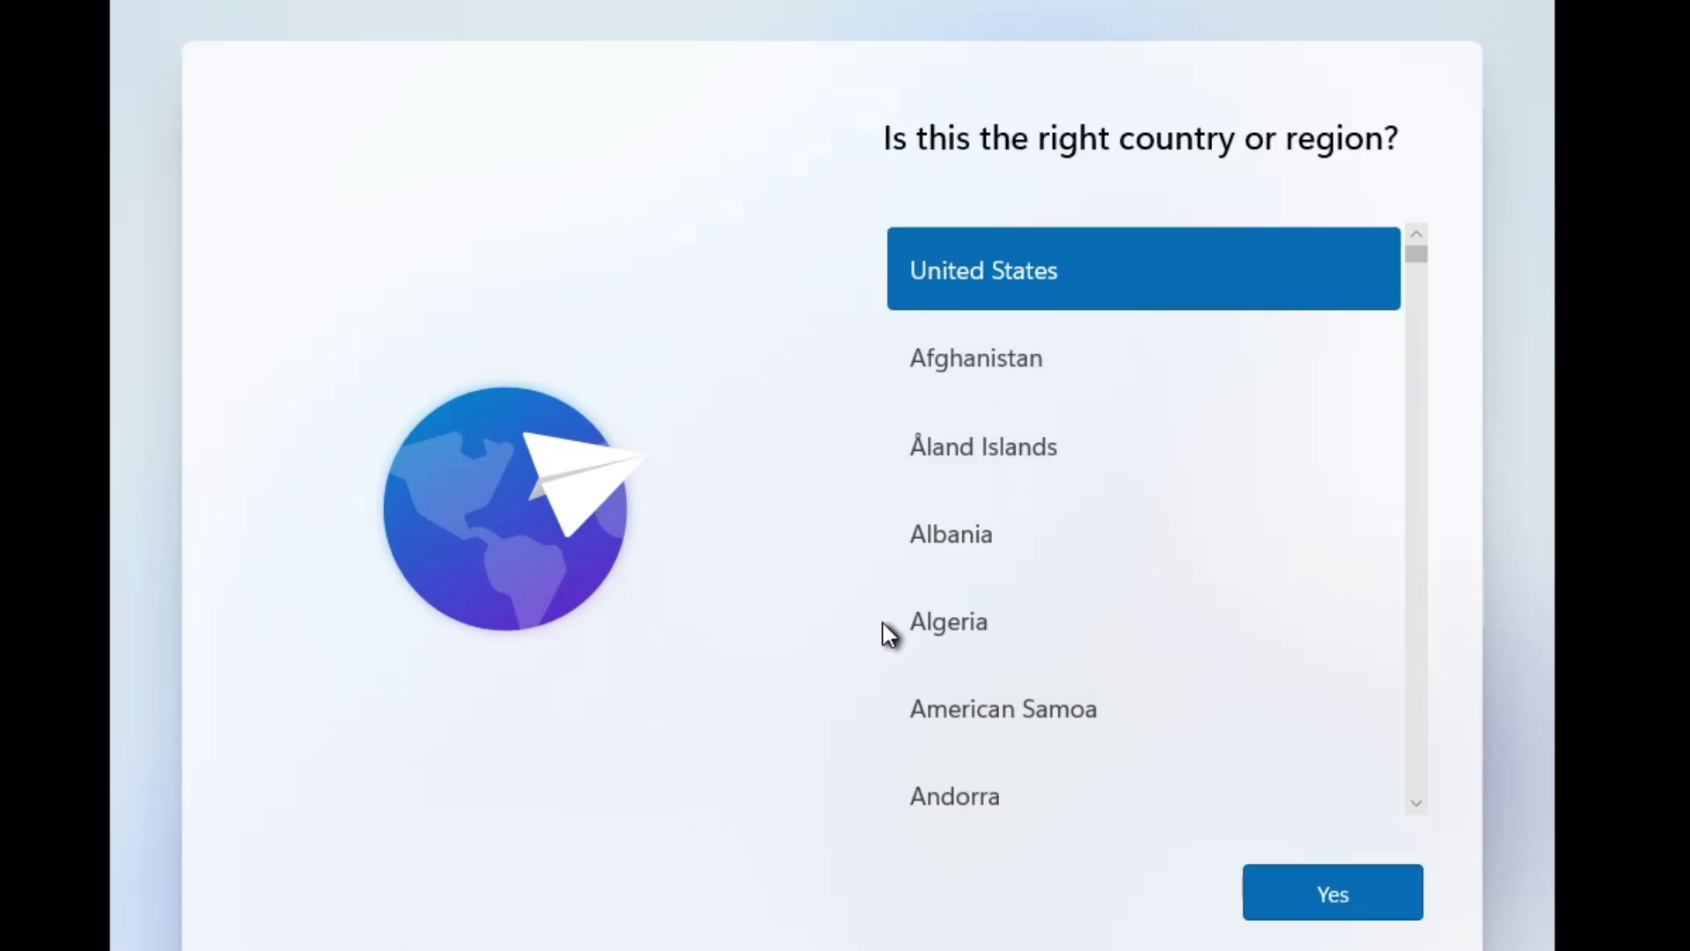
{"action": "double_click", "coordinate": [1174, 262]}
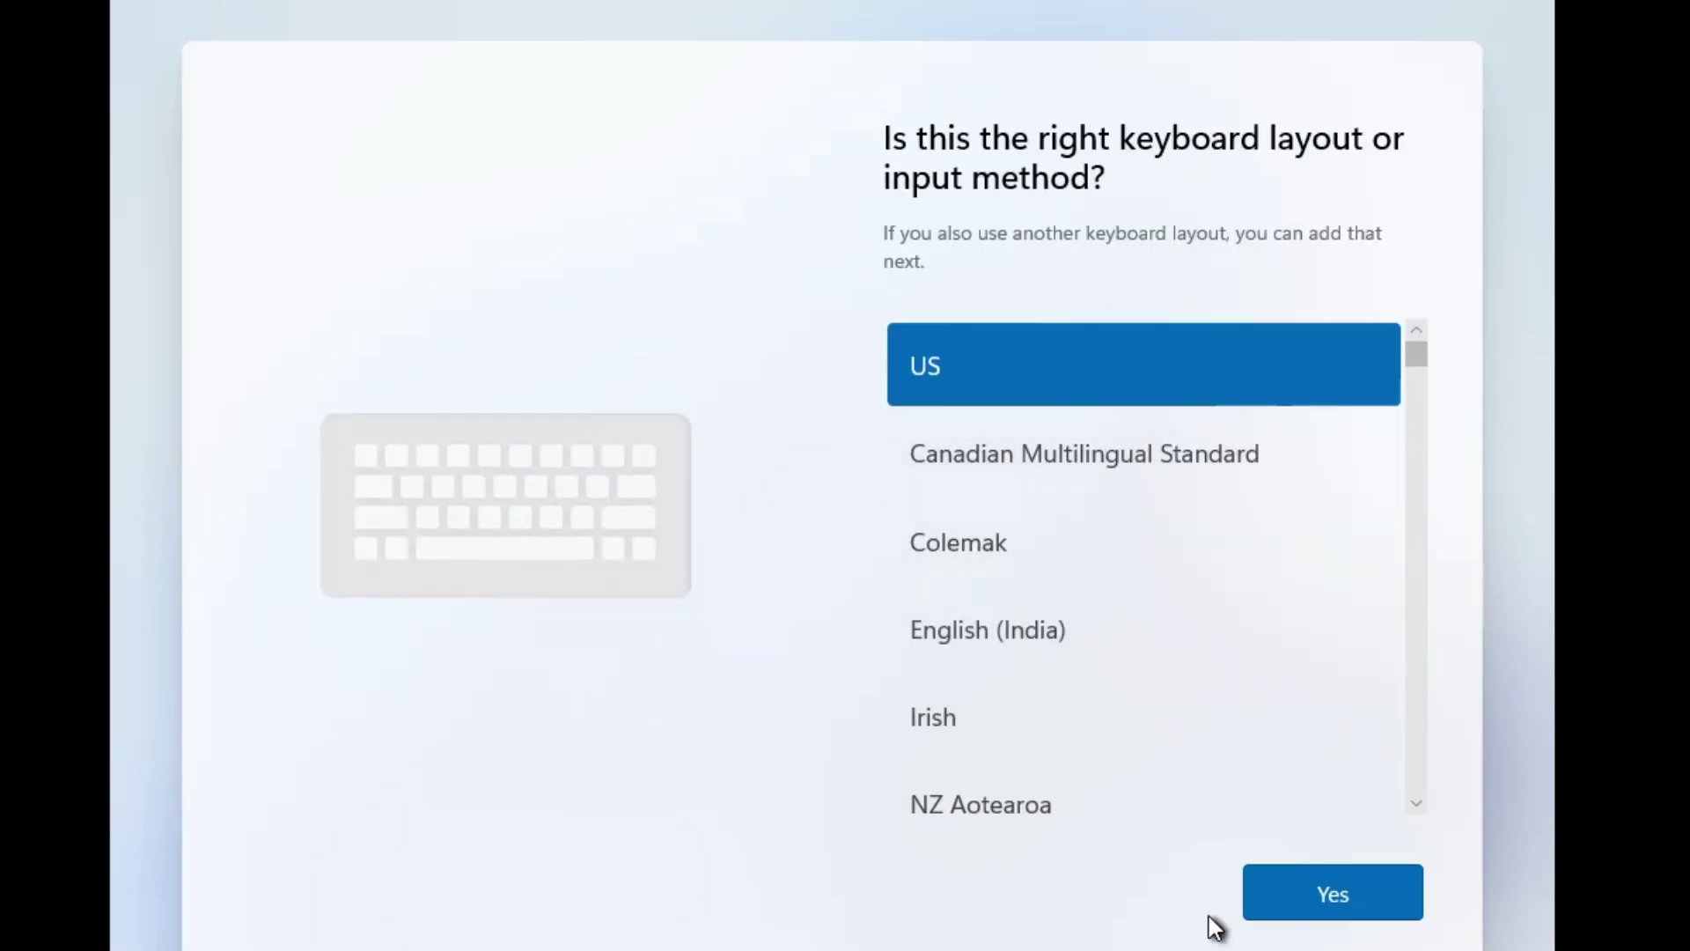
{"action": "left_click", "coordinate": [1340, 891]}
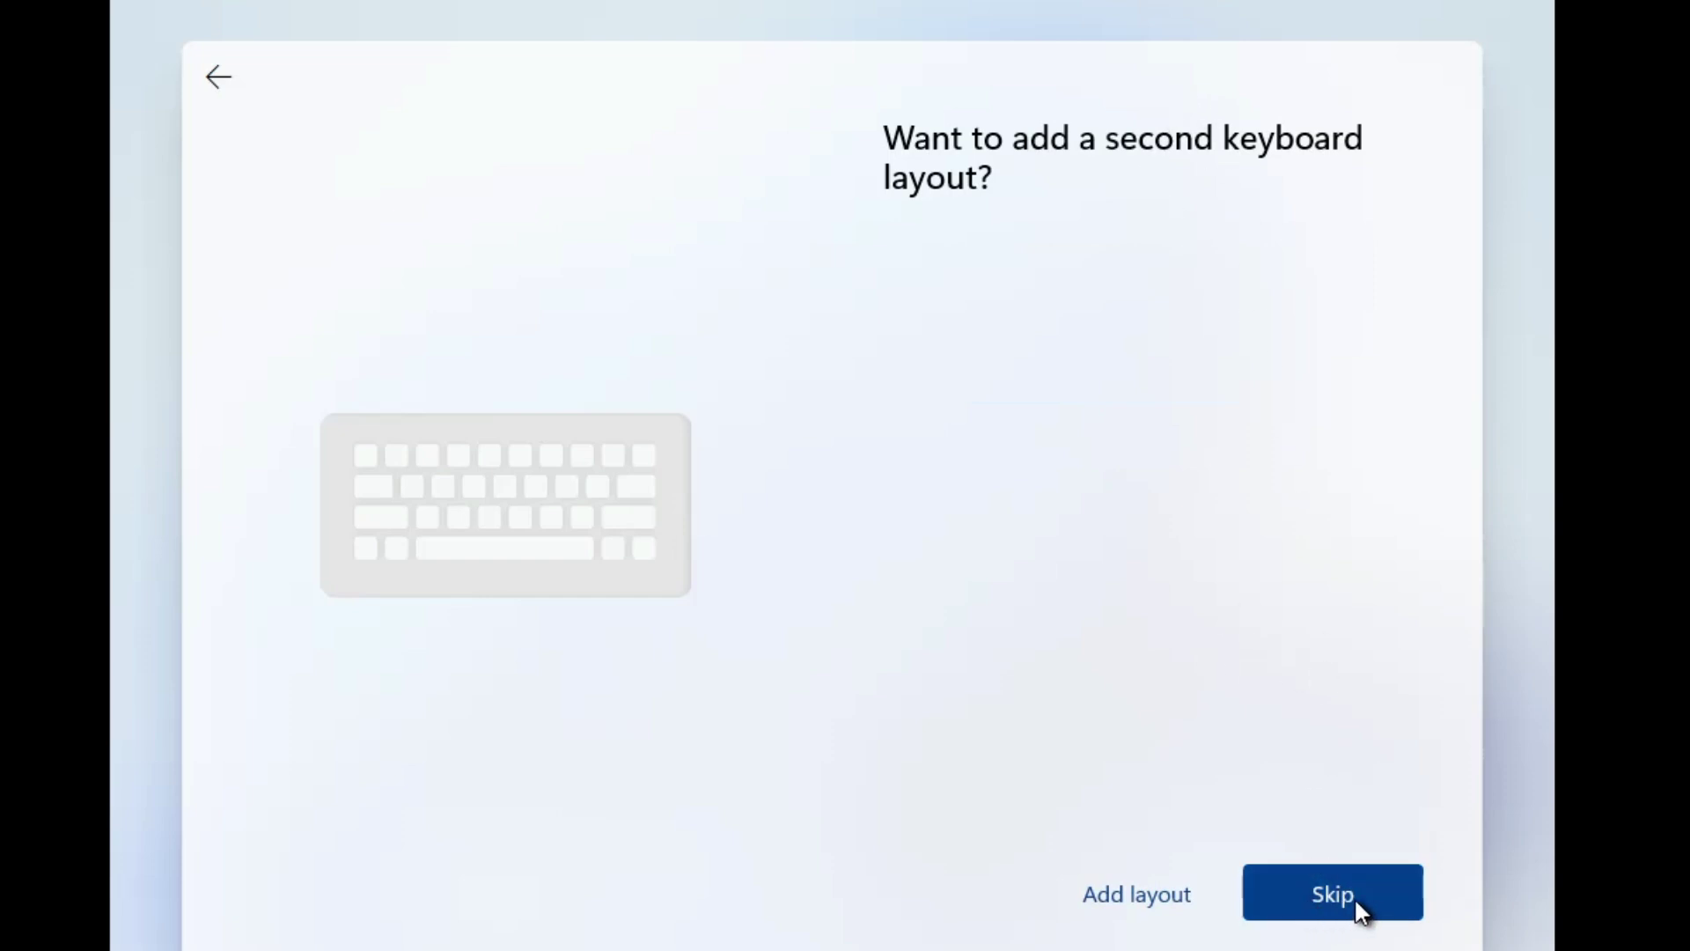
Skip a second keyboard layout, name the device 'Techgene', and choose personal use
{"action": "left_click", "coordinate": [1354, 896]}
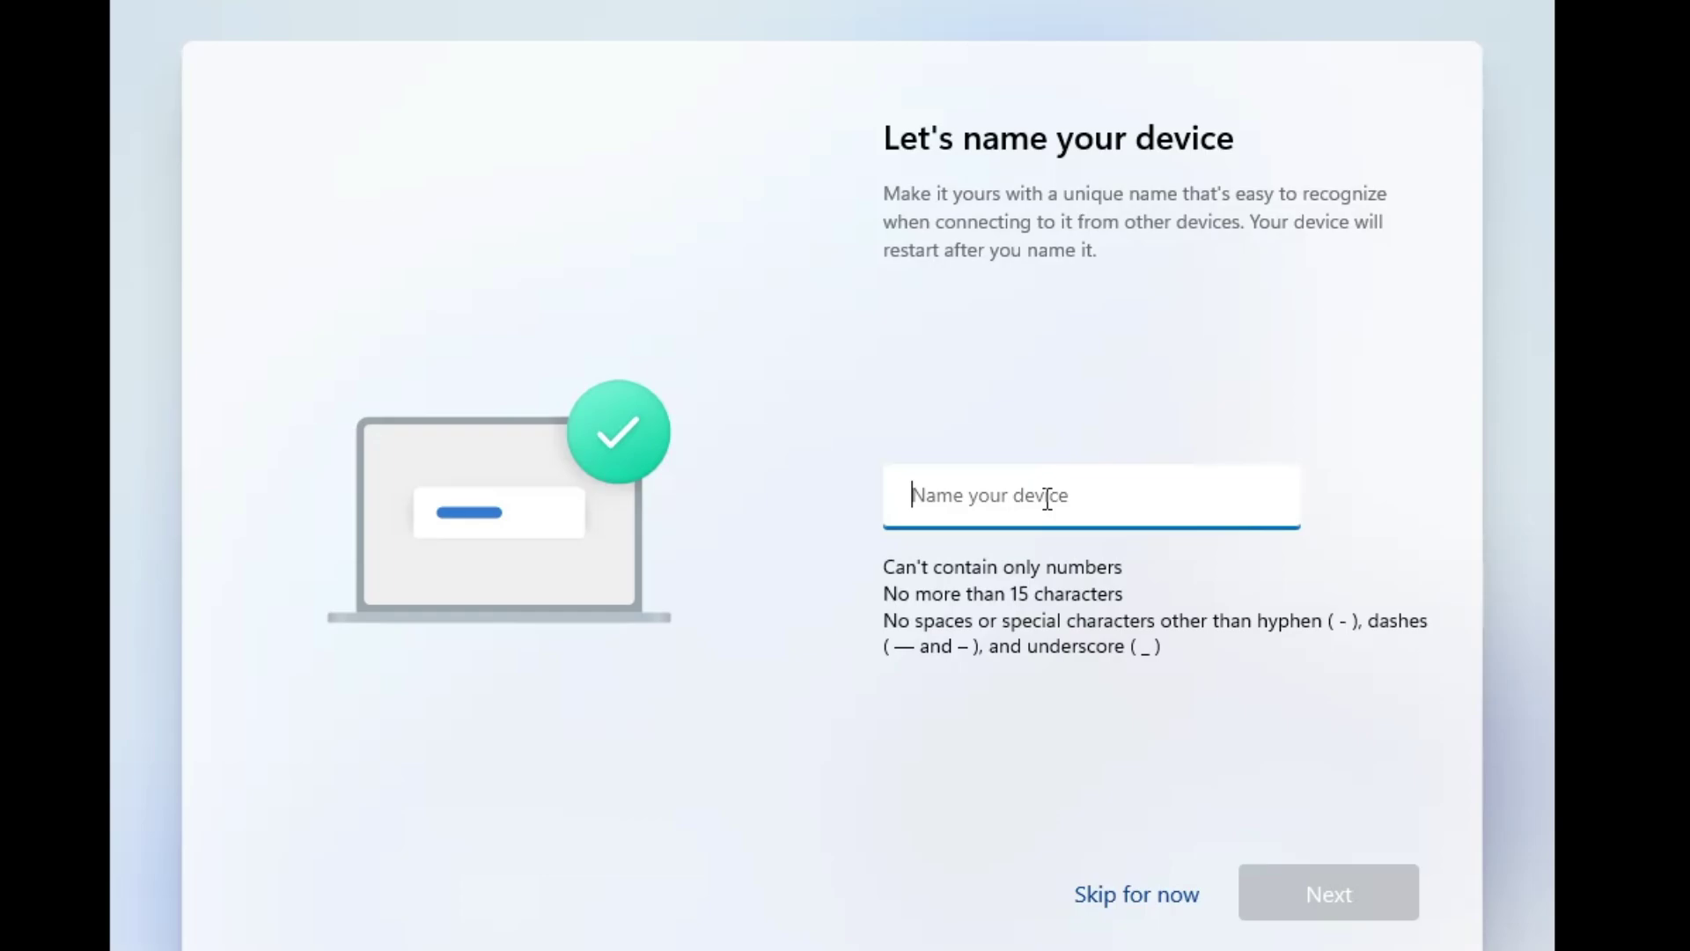
{"action": "type", "text": "Techgene"}
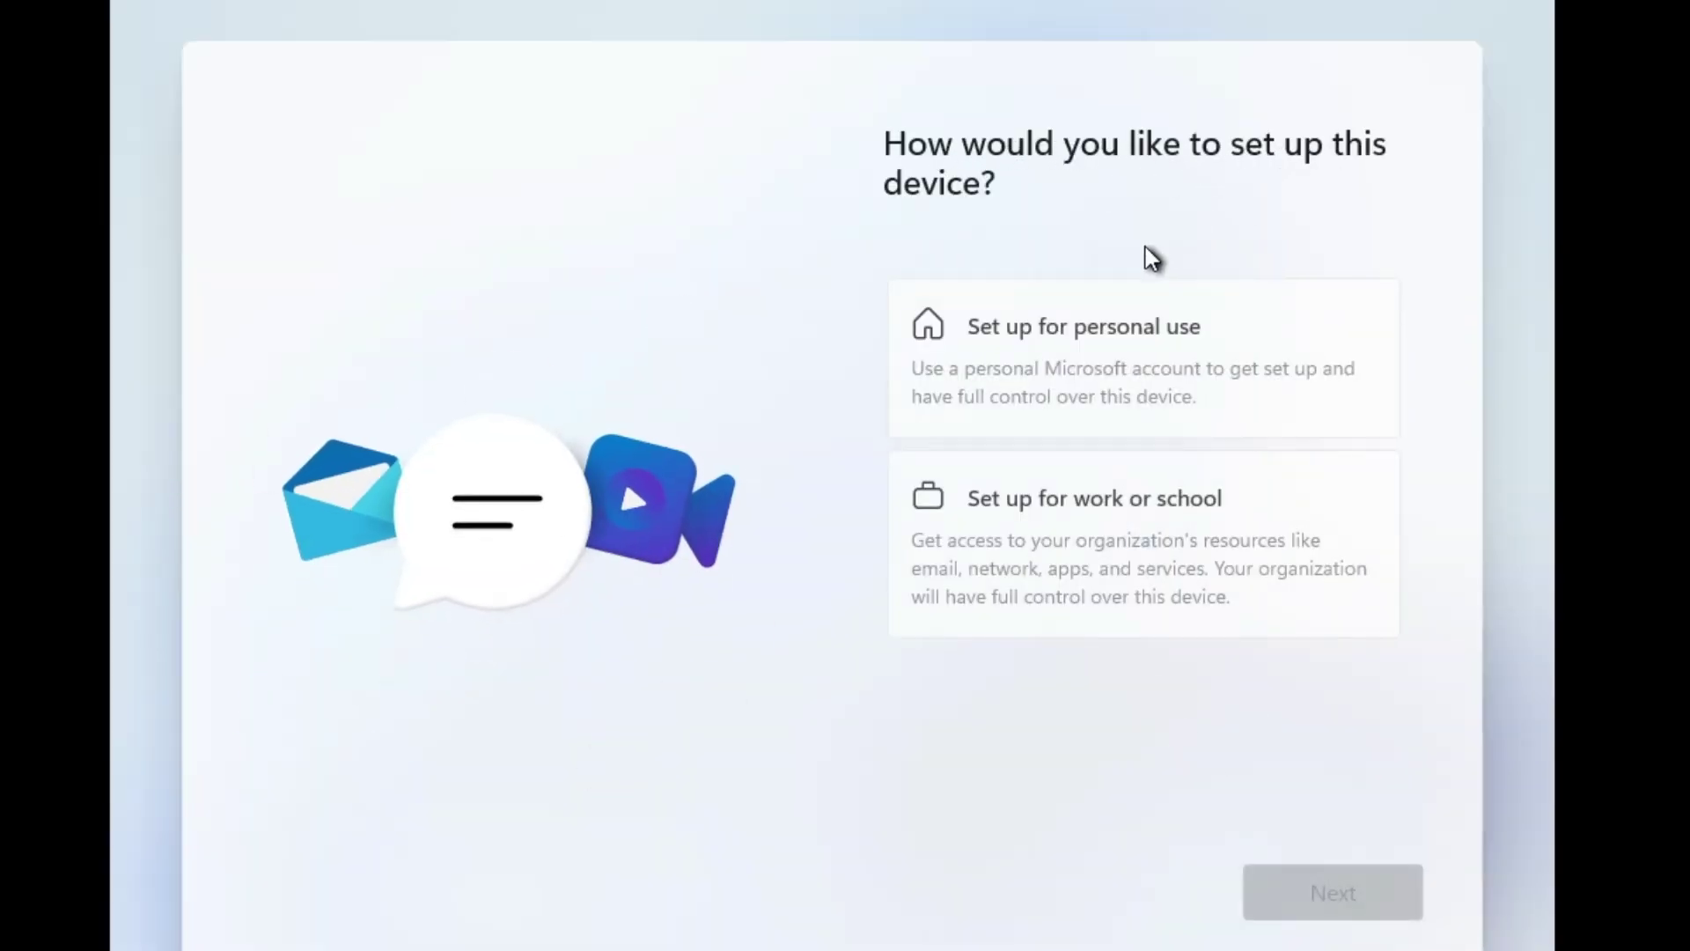
{"action": "left_click", "coordinate": [1145, 331]}
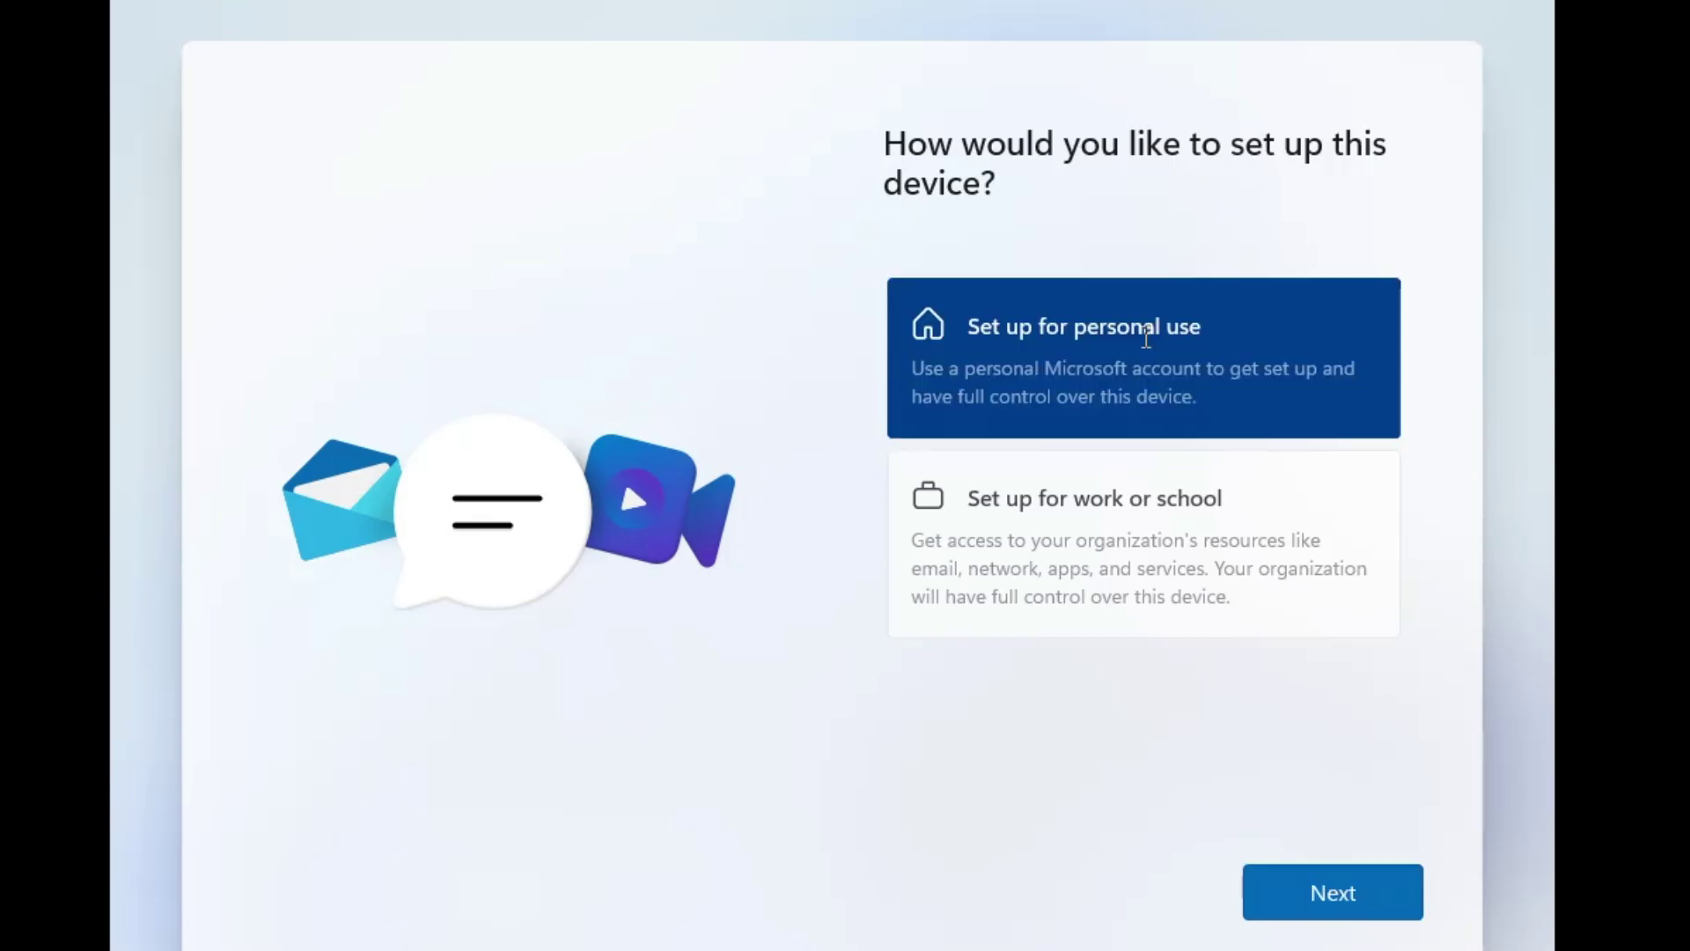
{"action": "left_click", "coordinate": [1333, 915]}
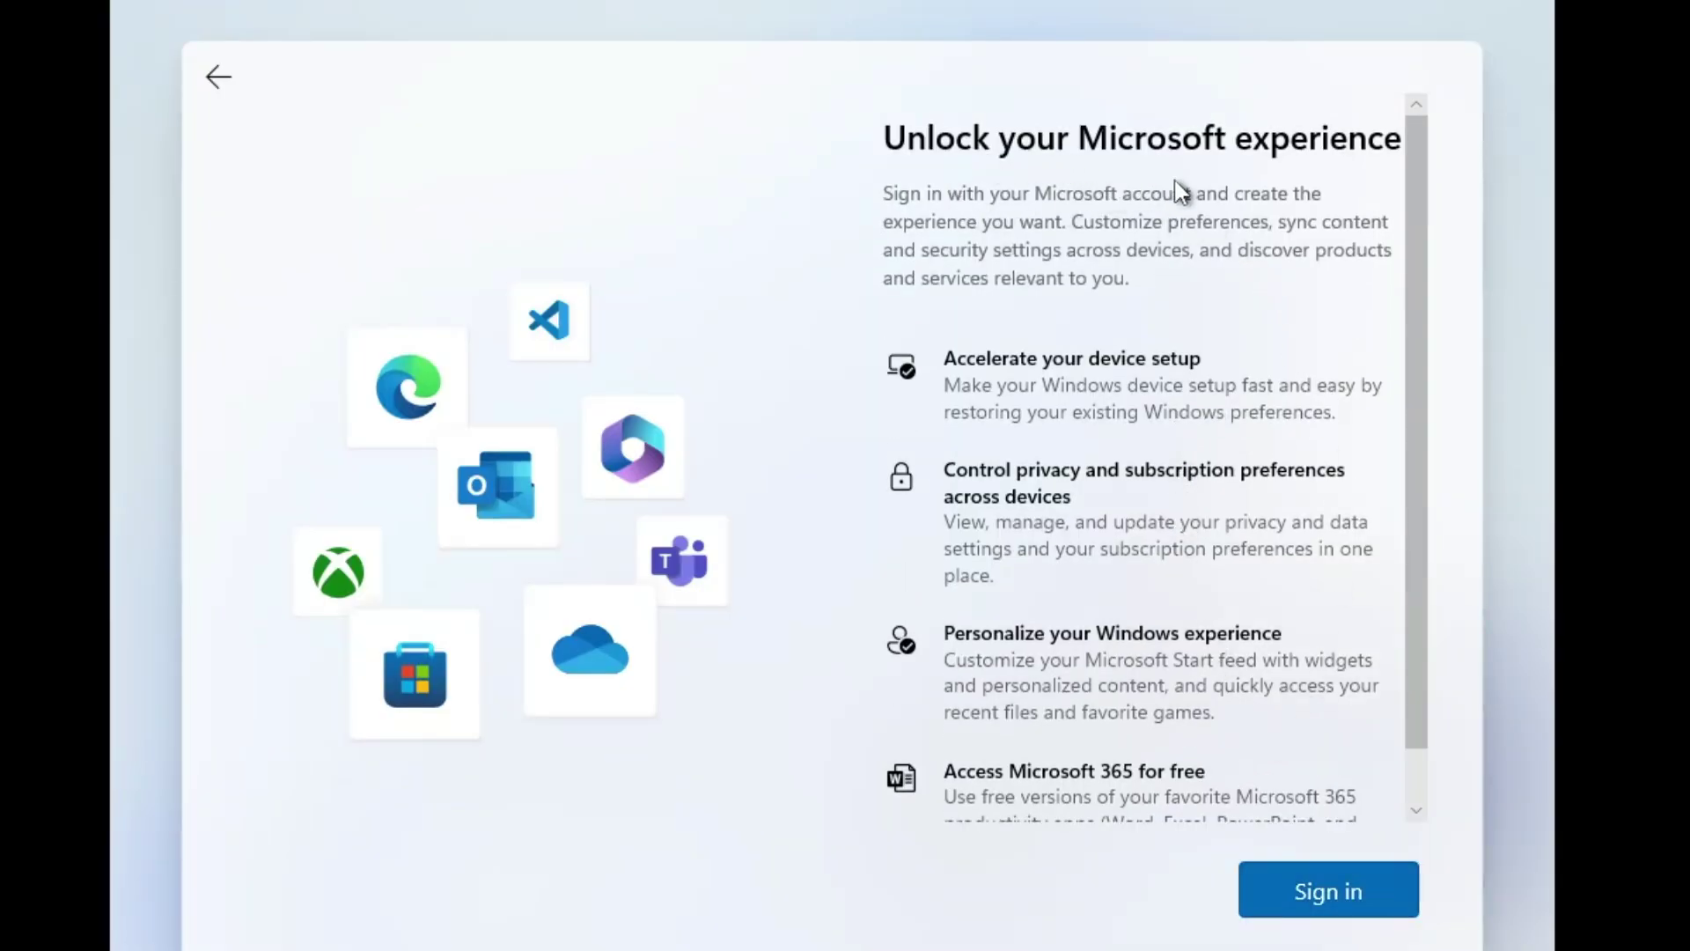
Attempt Microsoft account sign-in with the account e-mail and password, then continue past the locked-account error
{"action": "left_click", "coordinate": [1338, 896]}
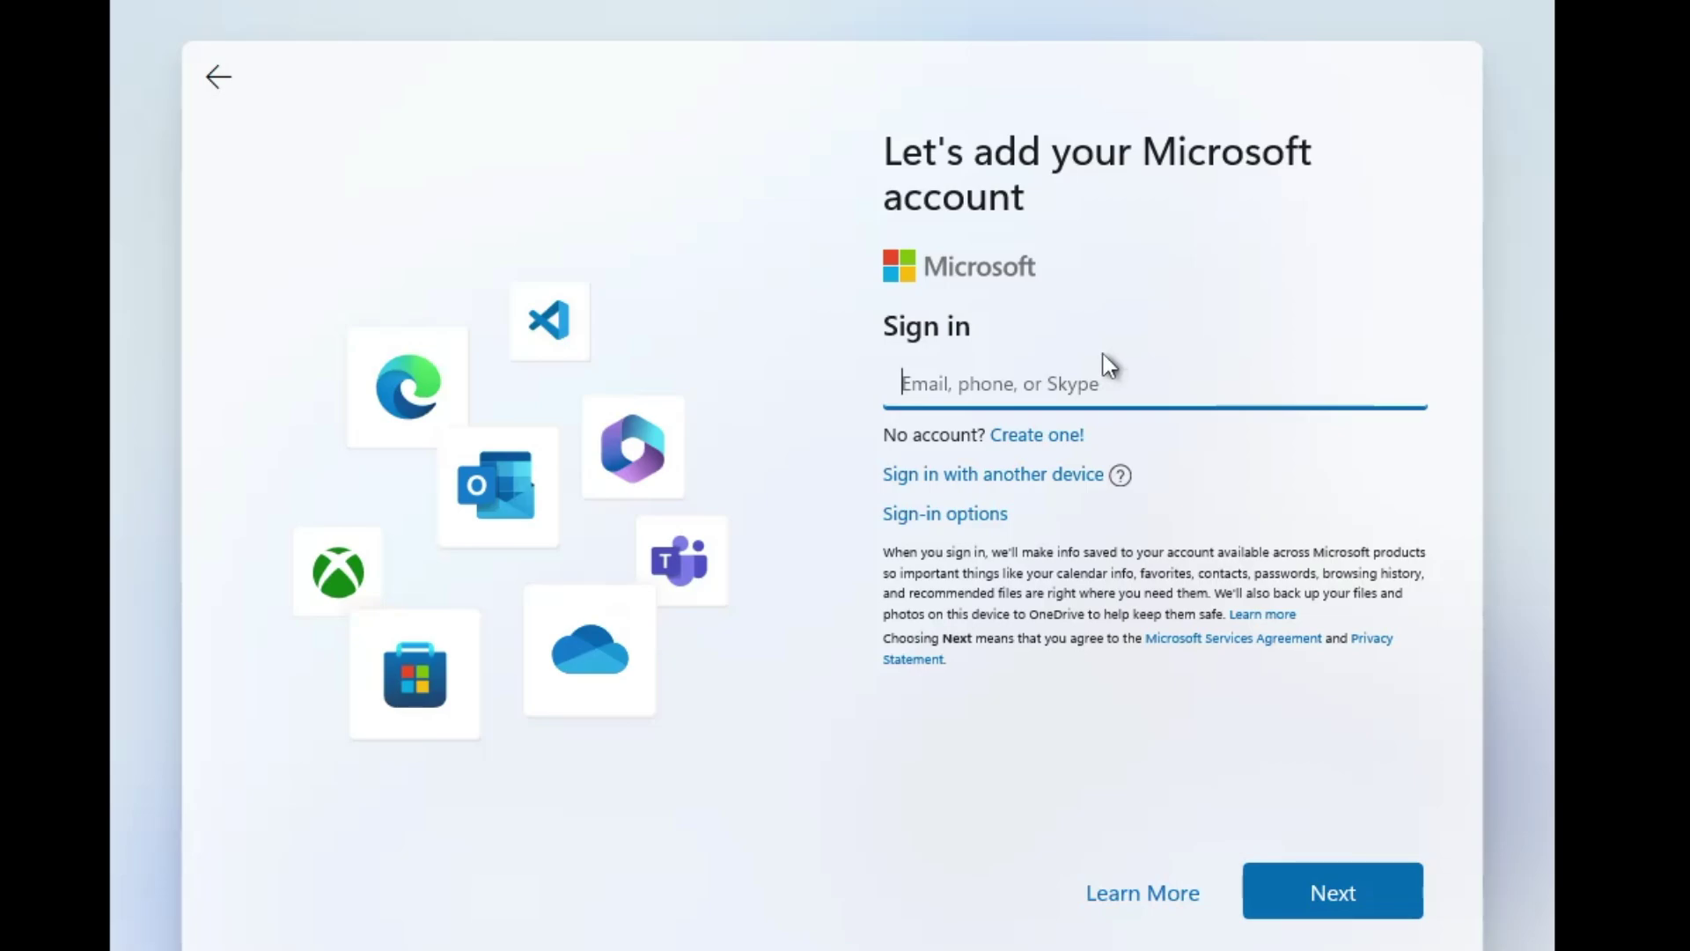
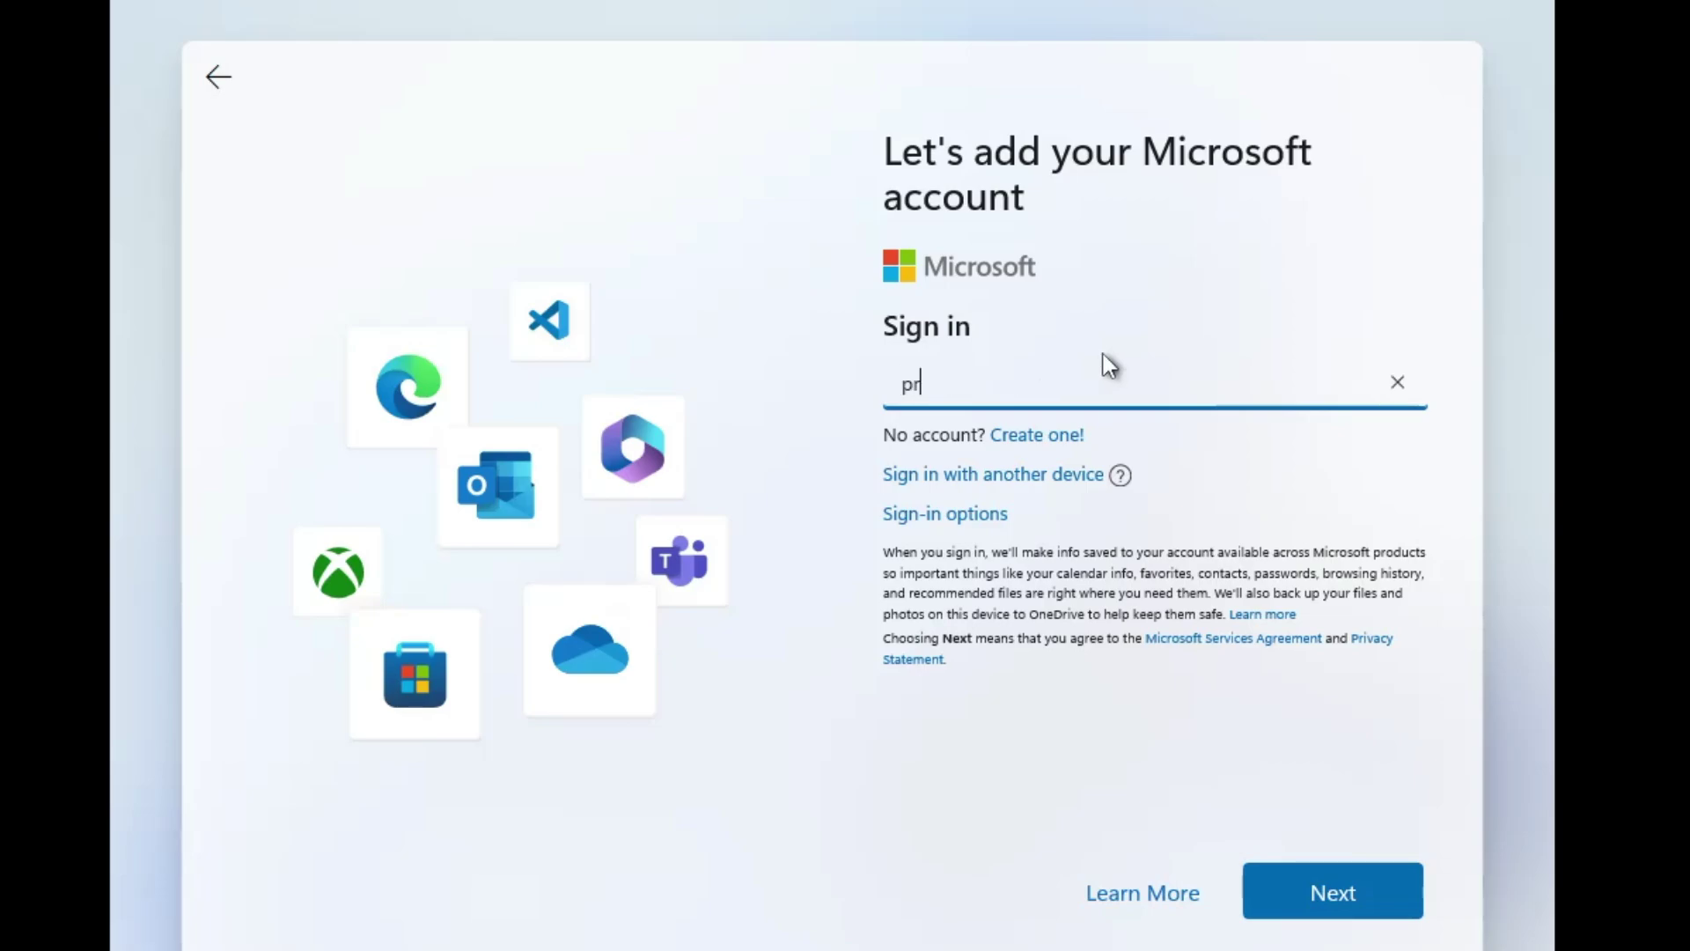
{"action": "left_click", "coordinate": [1345, 891]}
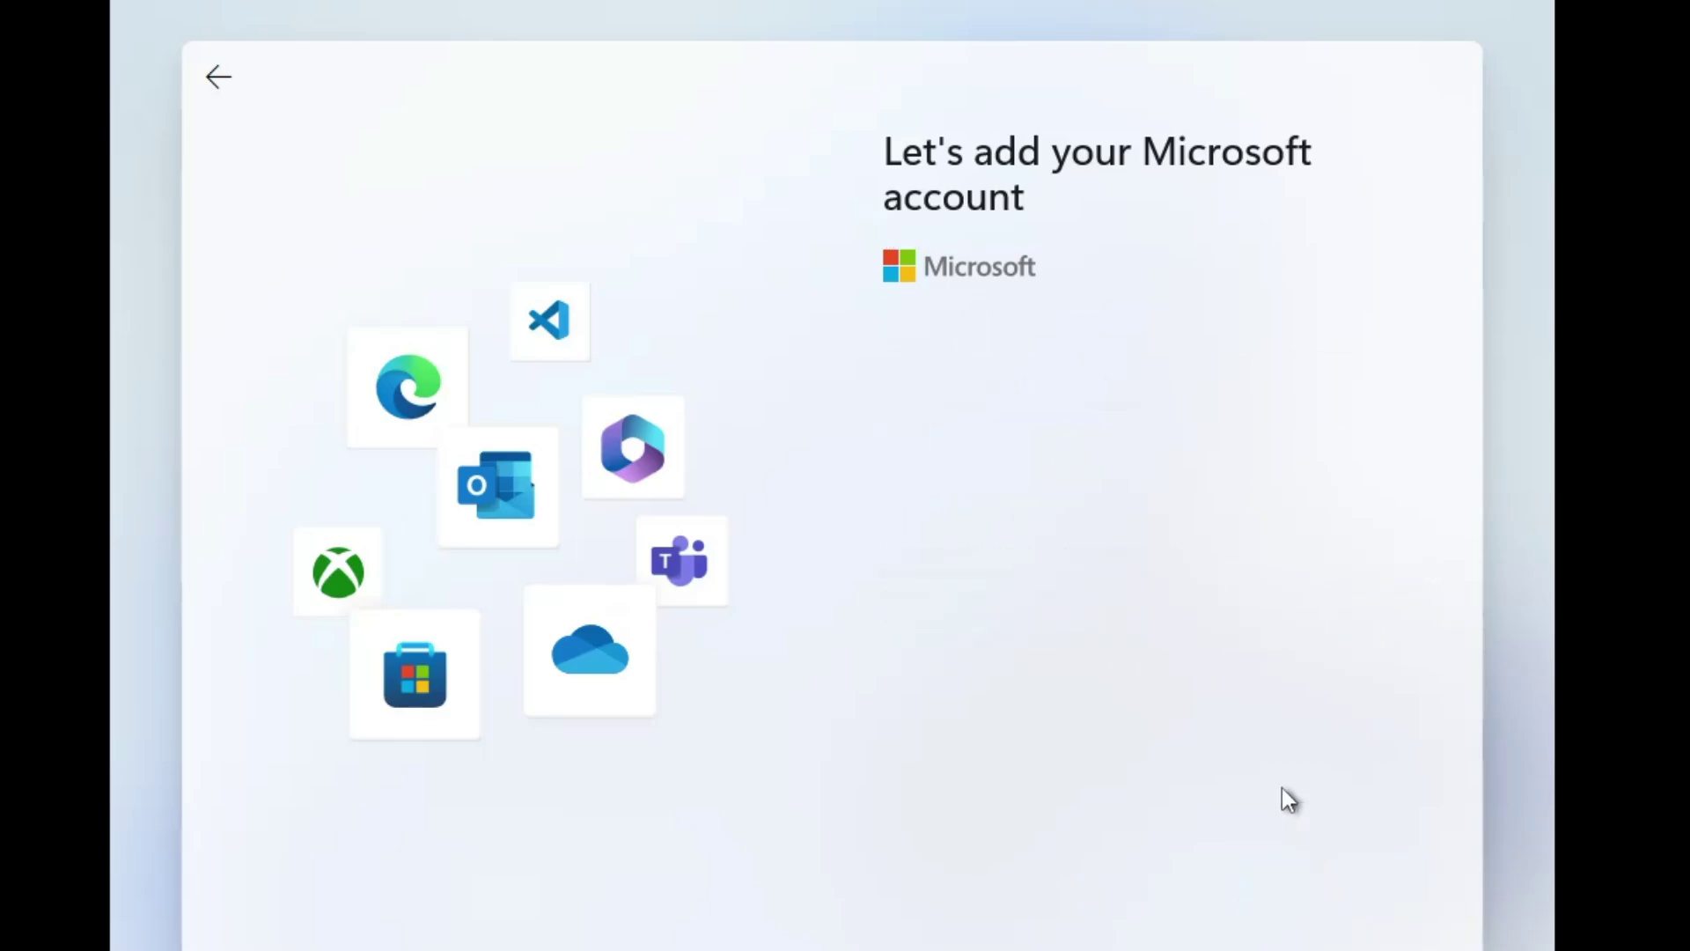
{"action": "type", "text": "•••••••••••••••"}
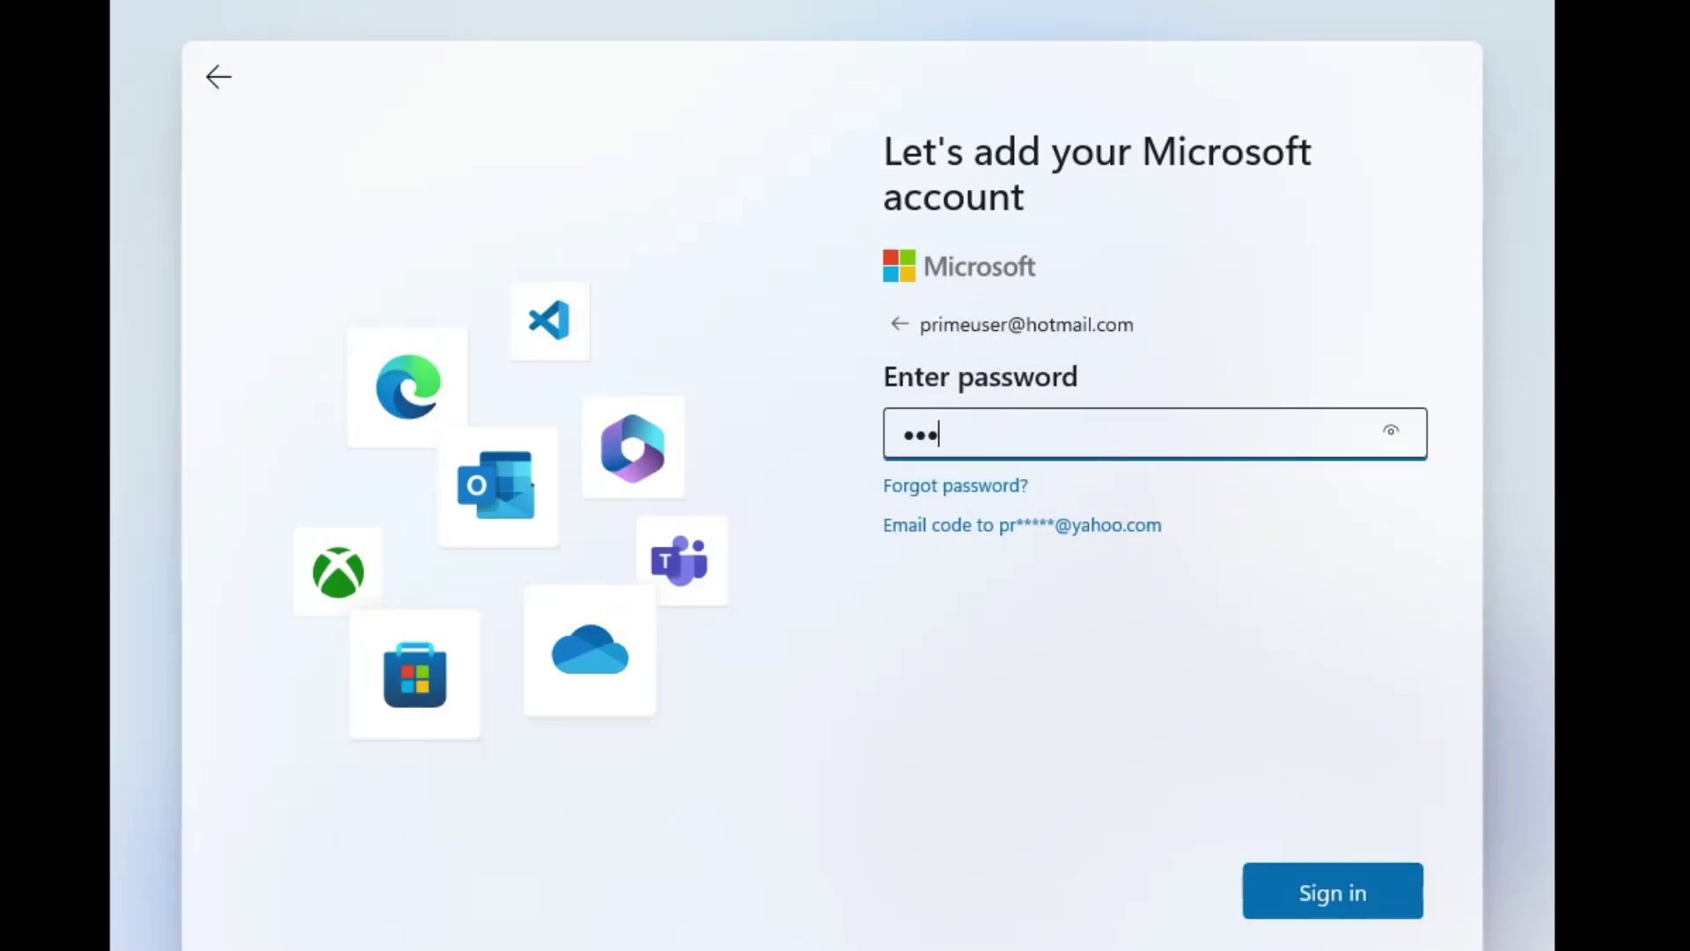
{"action": "left_click", "coordinate": [1336, 894]}
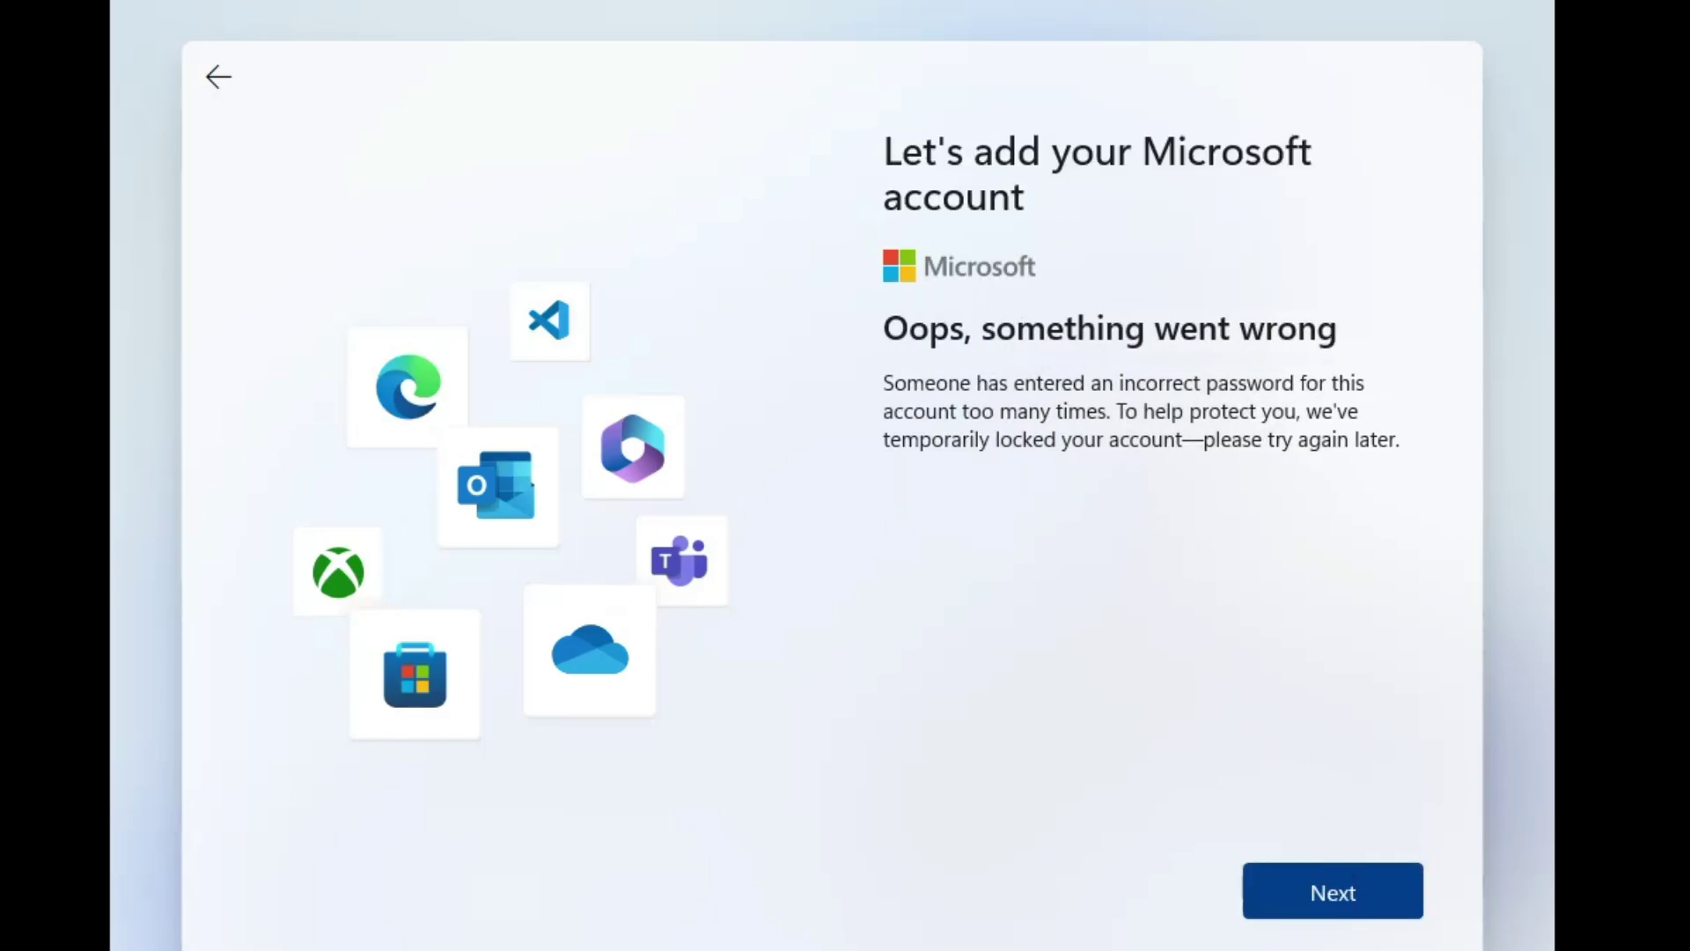
{"action": "left_click", "coordinate": [1339, 895]}
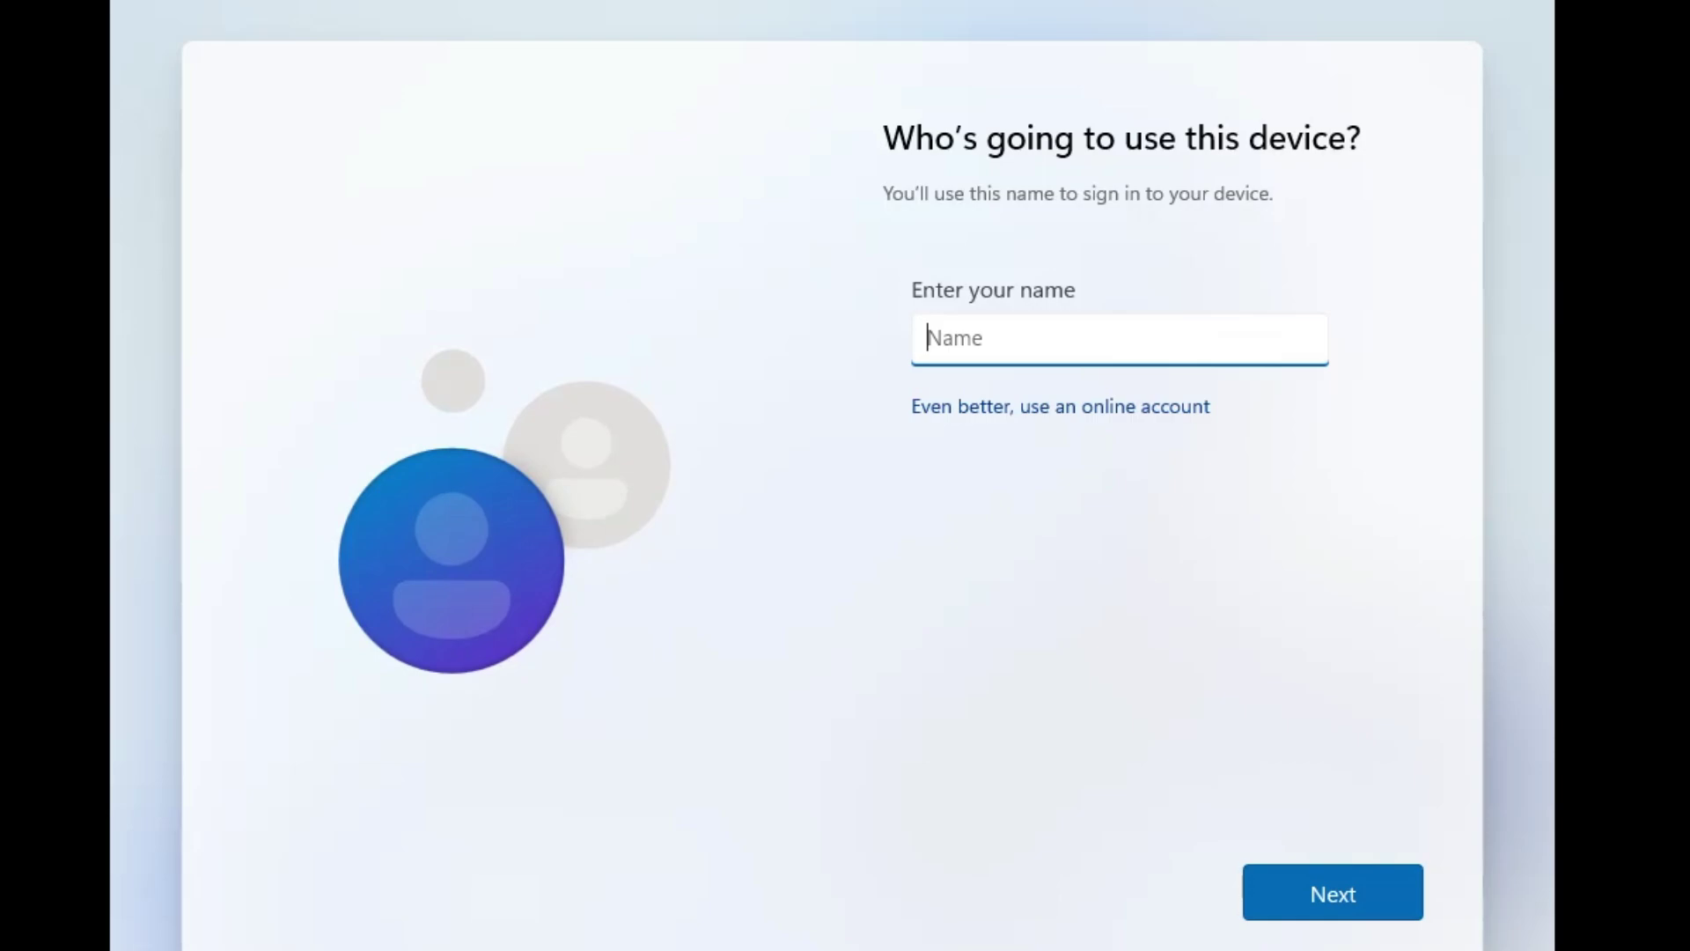
Enter a name for the local account and continue without setting a password
{"action": "type", "text": "Gene"}
{"action": "left_click", "coordinate": [1319, 899]}
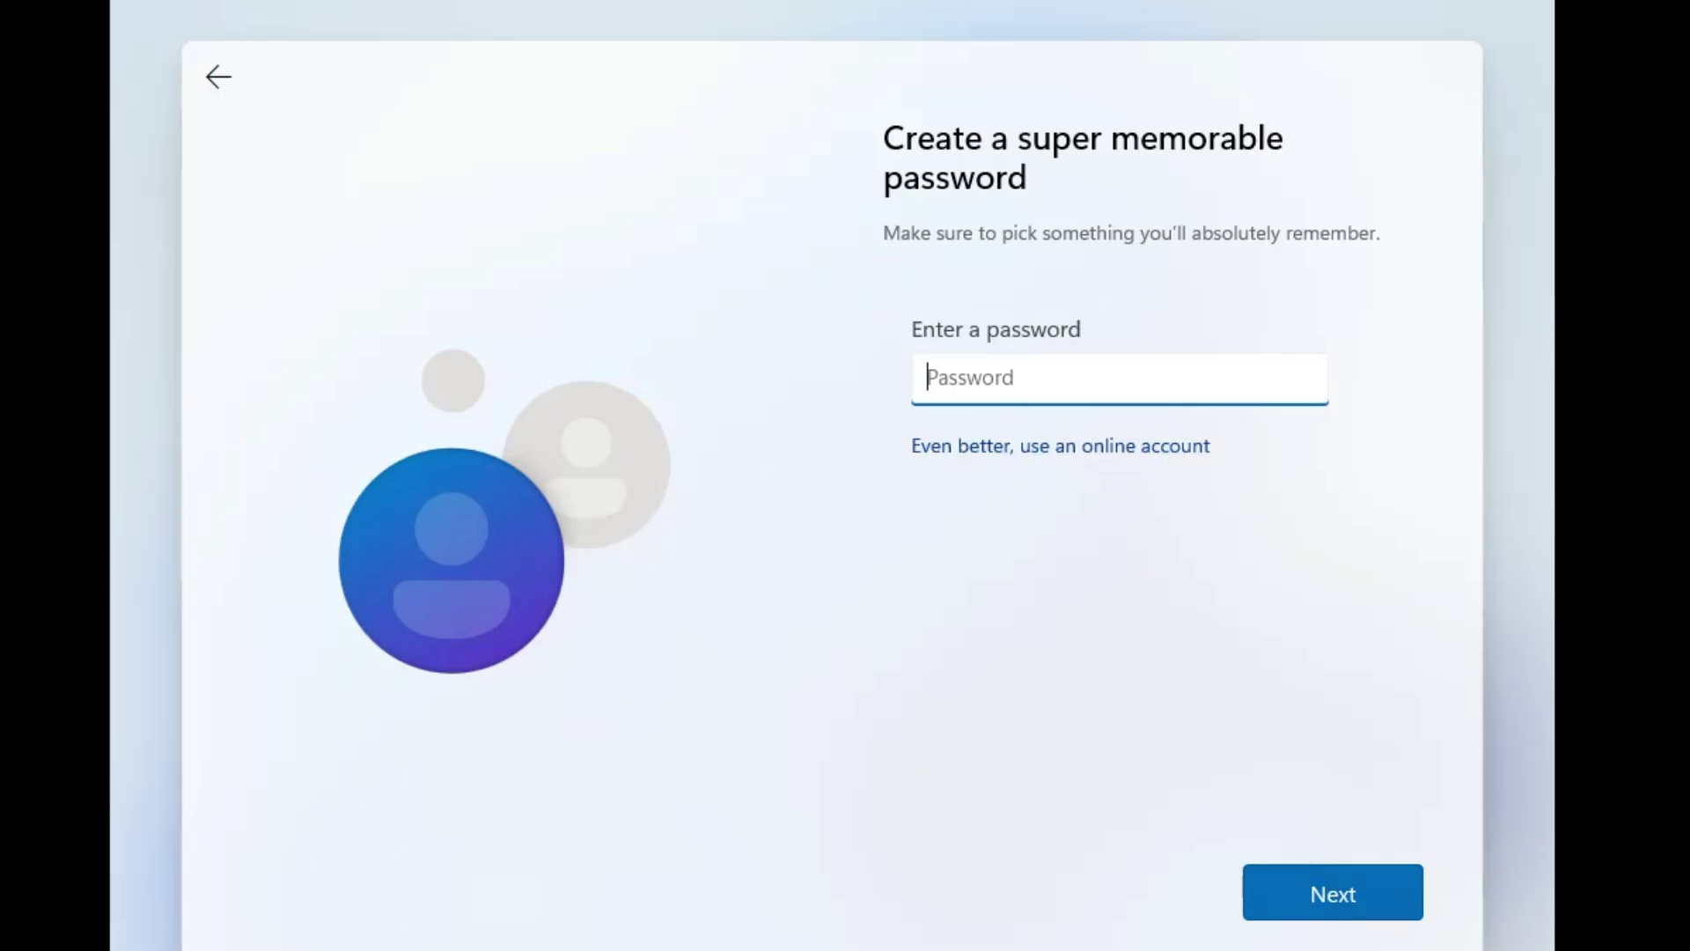
{"action": "left_click", "coordinate": [1336, 906]}
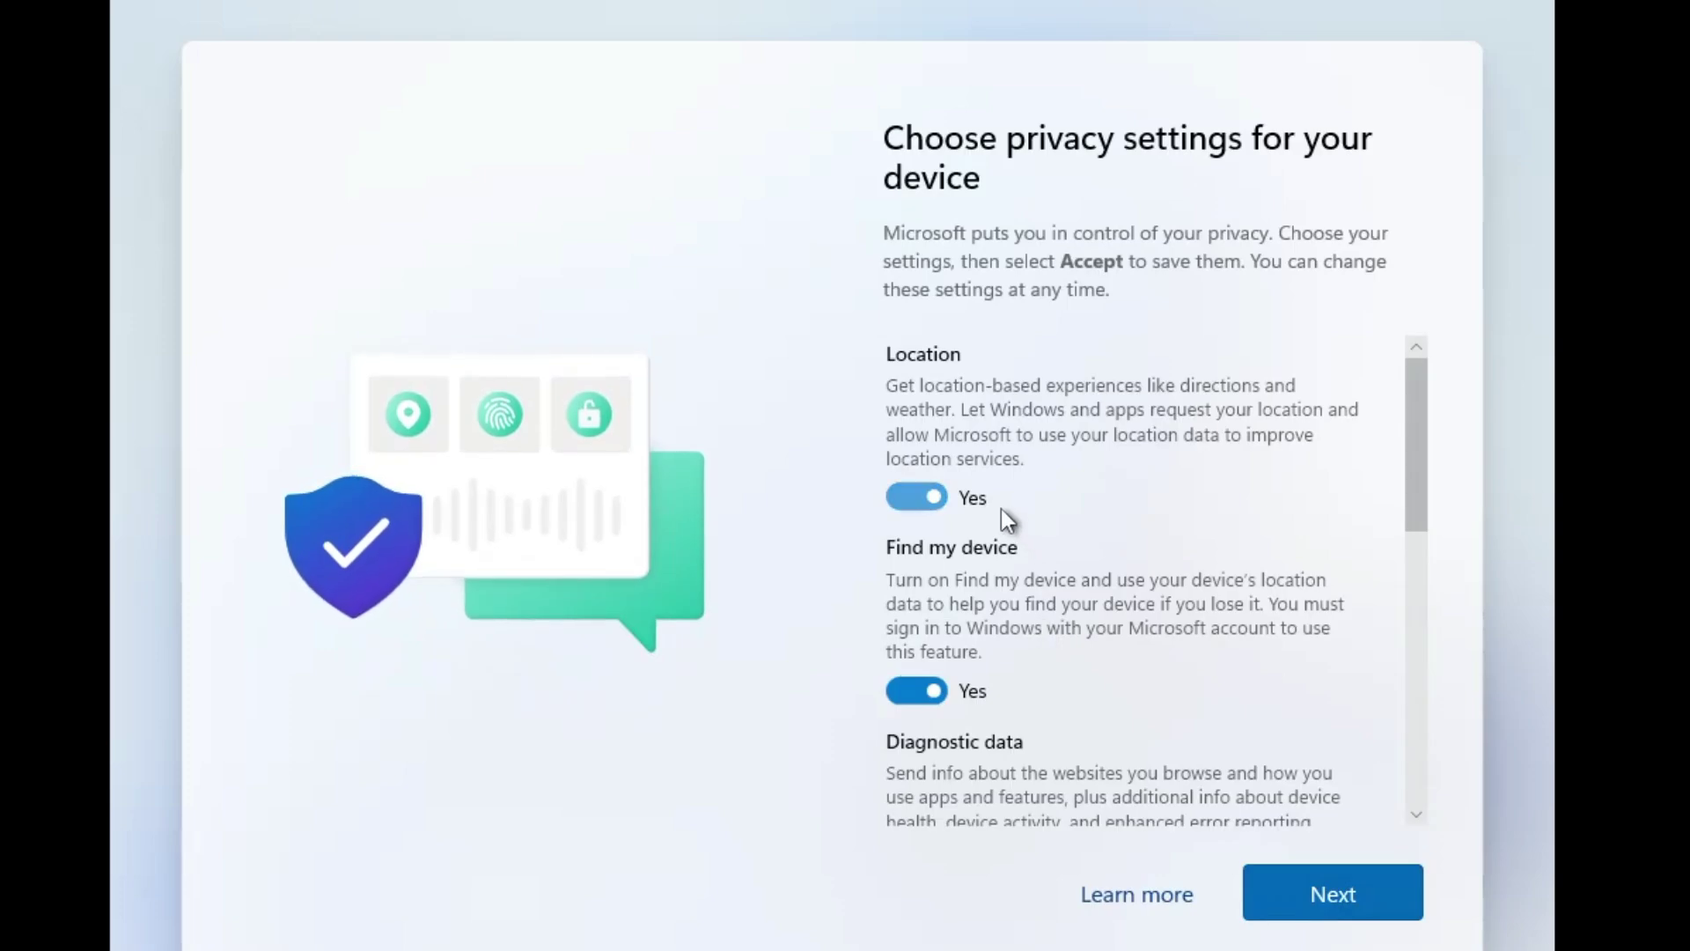
Turn off Find my device, optional diagnostic data, Inking & typing and the remaining privacy options
{"action": "left_click", "coordinate": [933, 498]}
{"action": "left_click", "coordinate": [932, 663]}
{"action": "scroll", "coordinate": [995, 651], "scroll_direction": "down", "scroll_amount": 2}
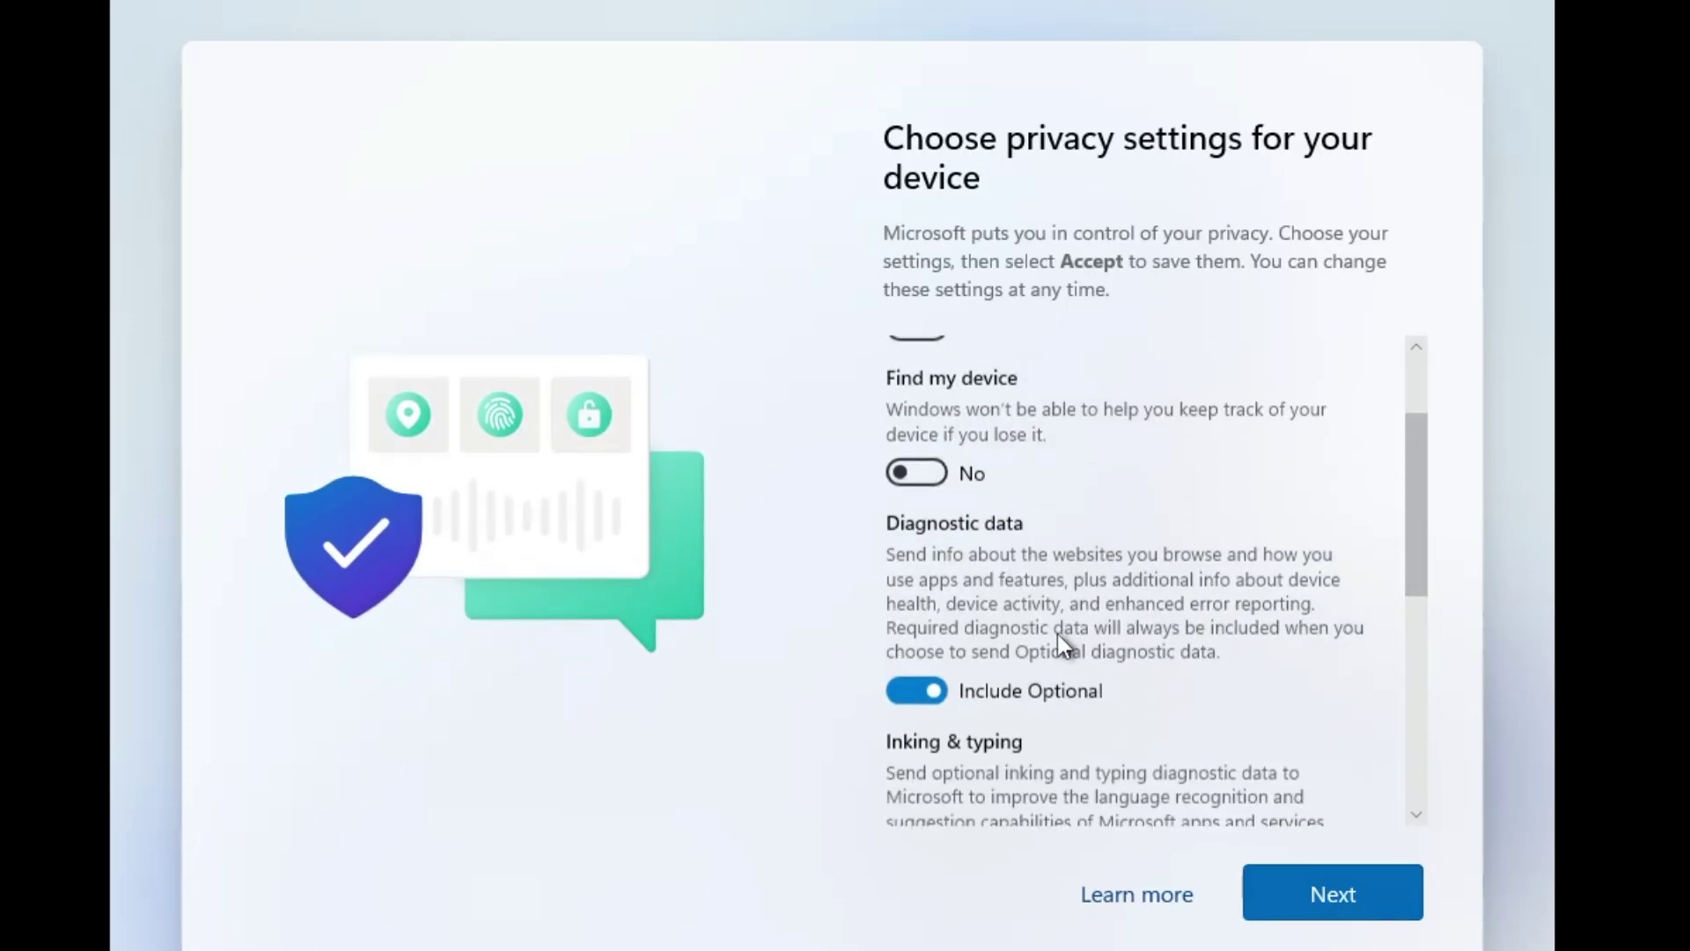
{"action": "left_click", "coordinate": [961, 689]}
{"action": "left_click", "coordinate": [963, 714]}
{"action": "scroll", "coordinate": [1013, 709], "scroll_direction": "down", "scroll_amount": 3}
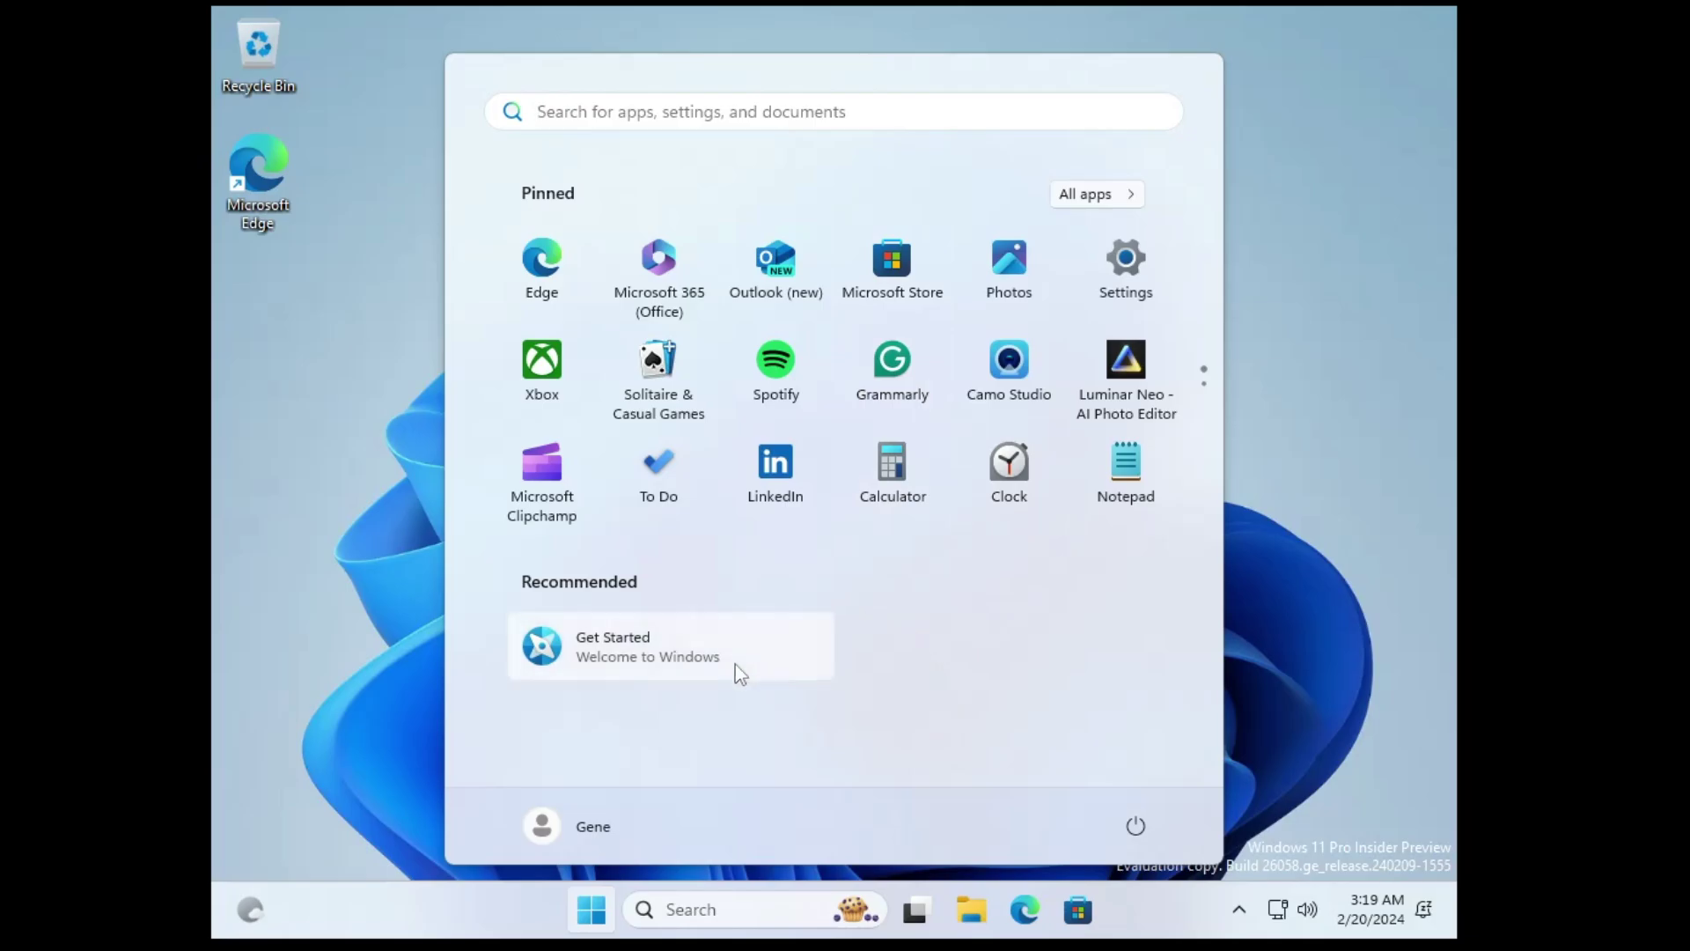
Run winver to confirm Version 24H2 (OS Build 26058.1000), then close About Windows
{"action": "left_click", "coordinate": [591, 910]}
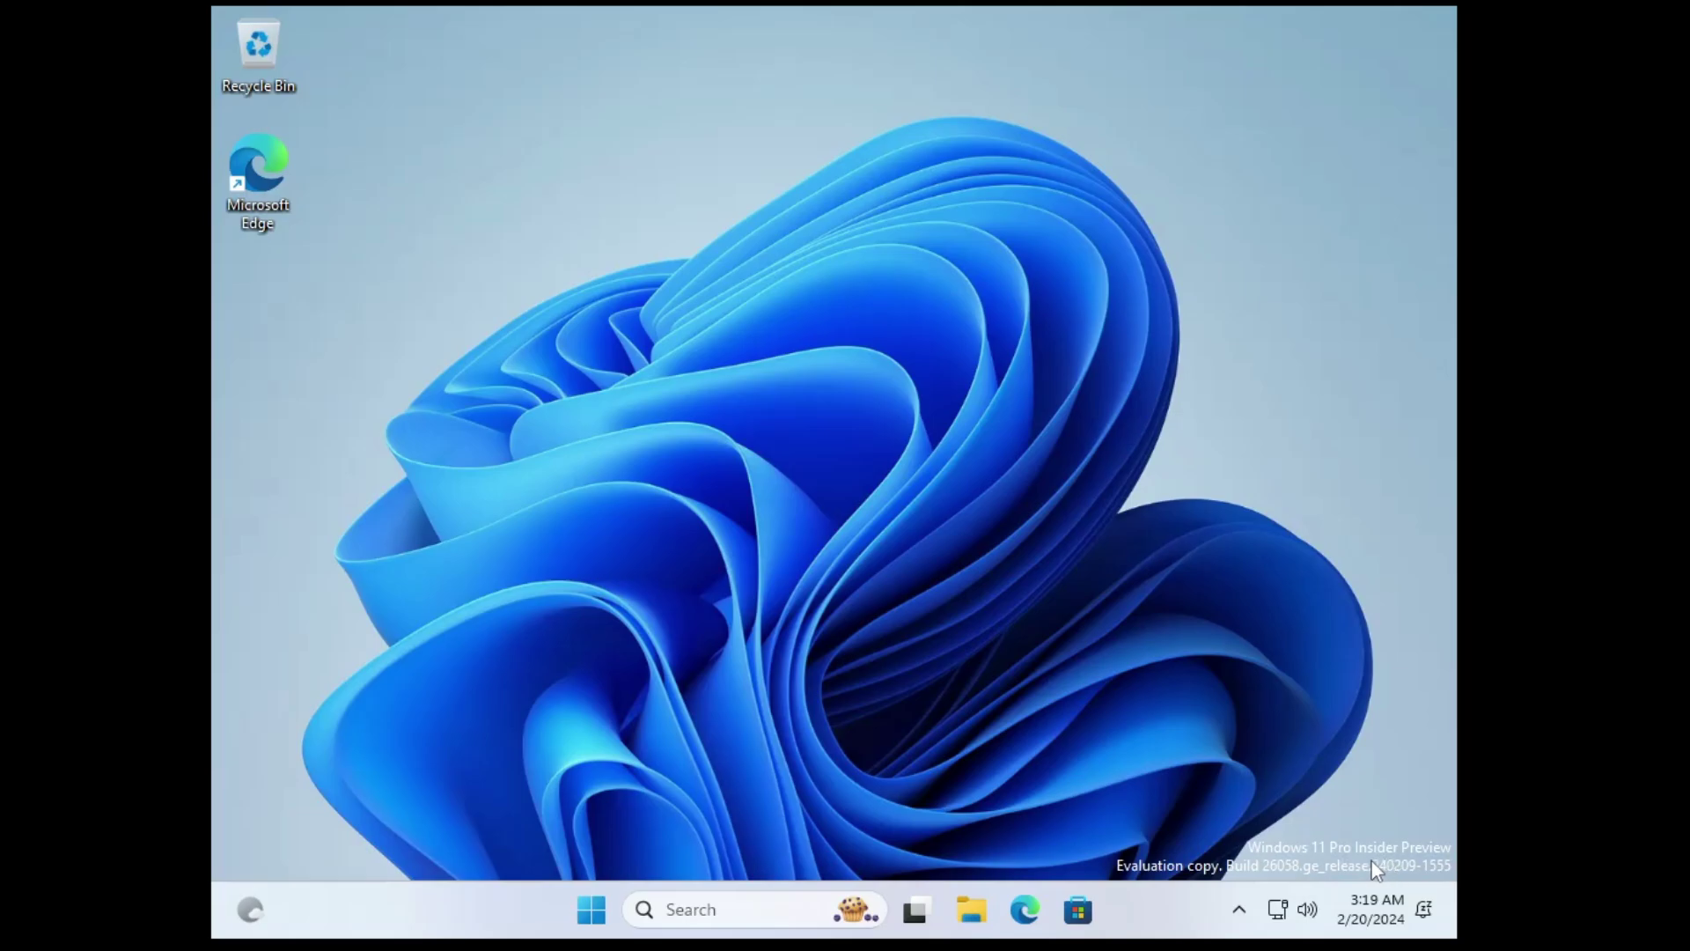
{"action": "left_click", "coordinate": [696, 909]}
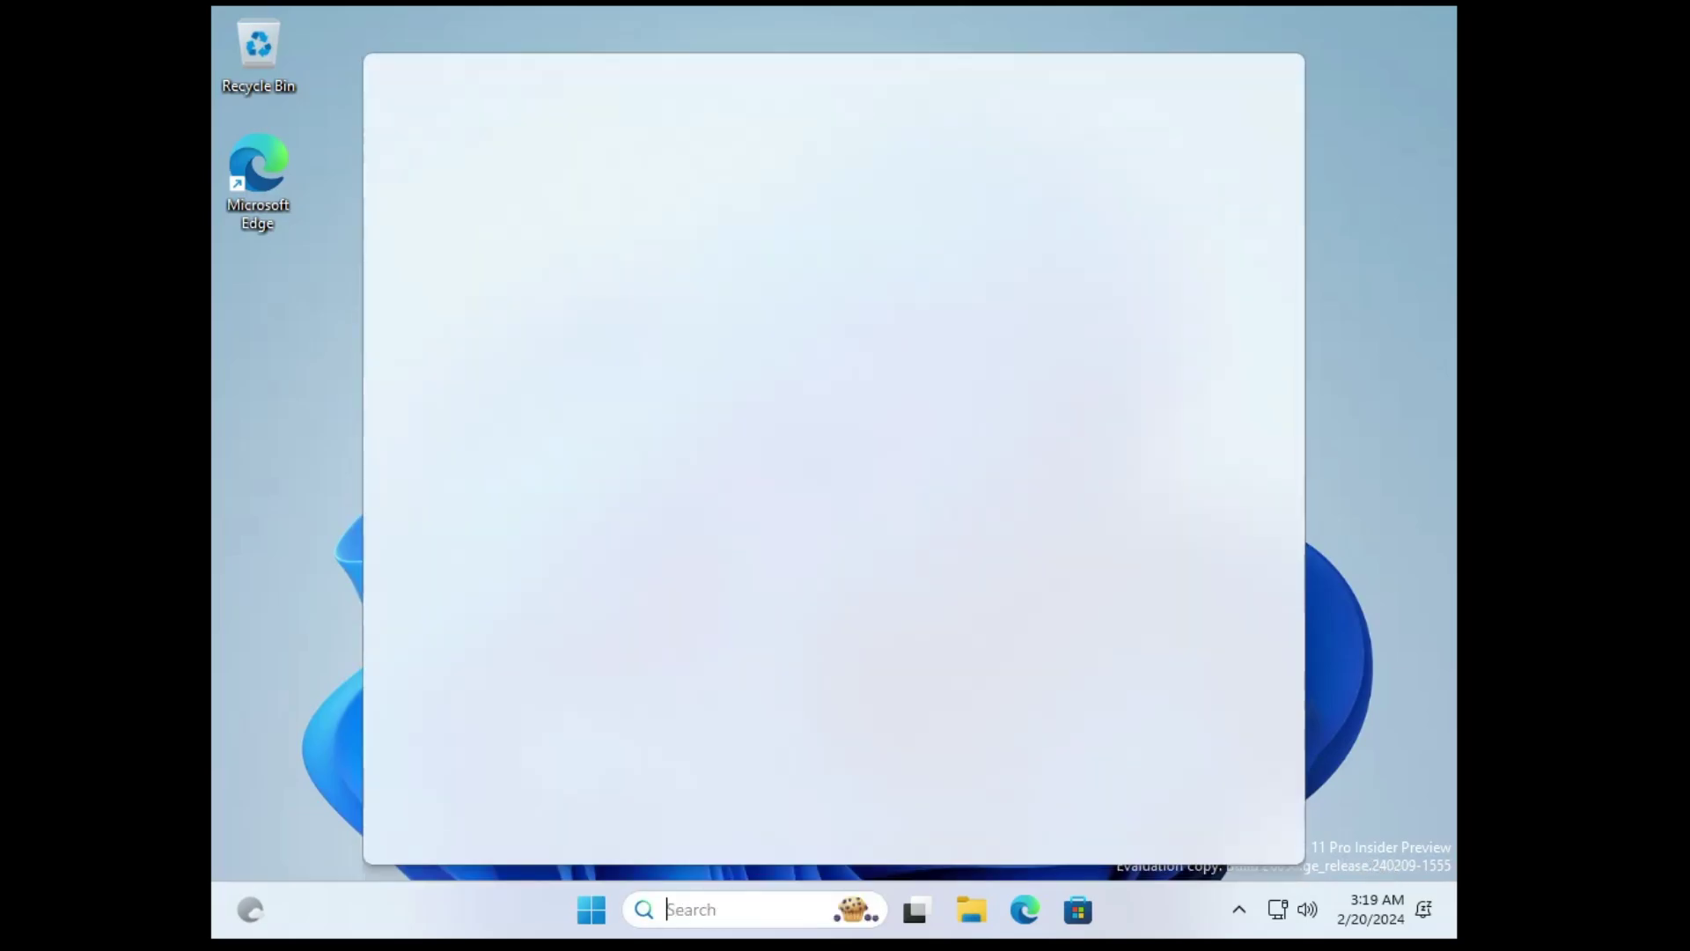
{"action": "type", "text": "winver"}
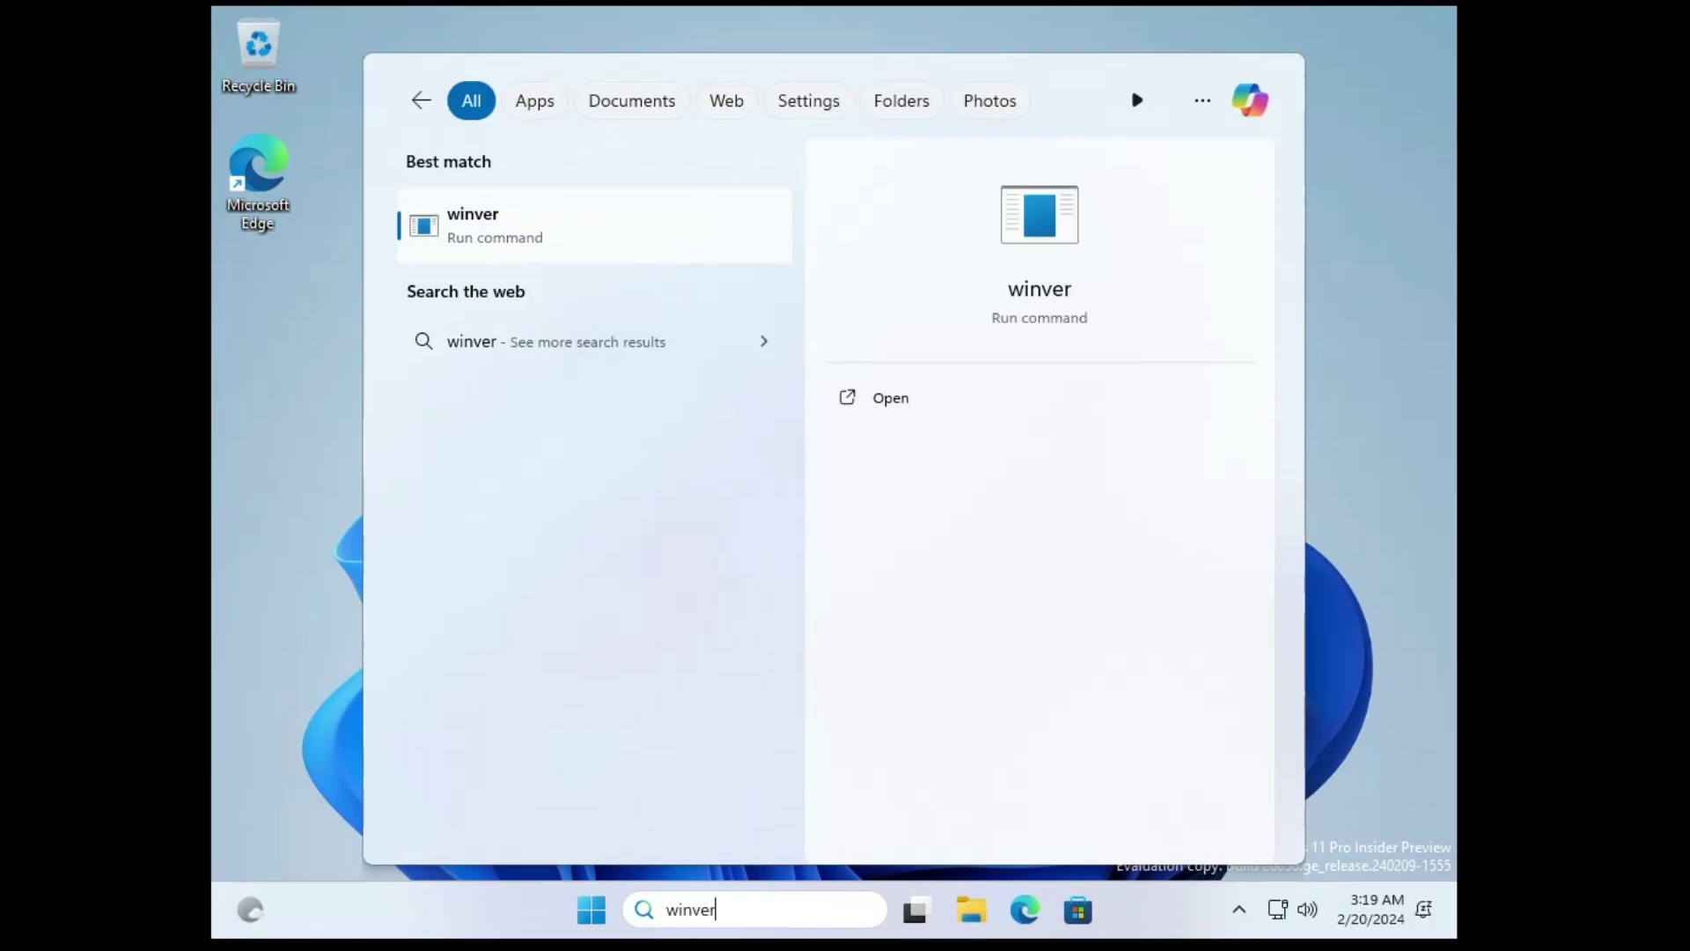
{"action": "key", "text": "Return"}
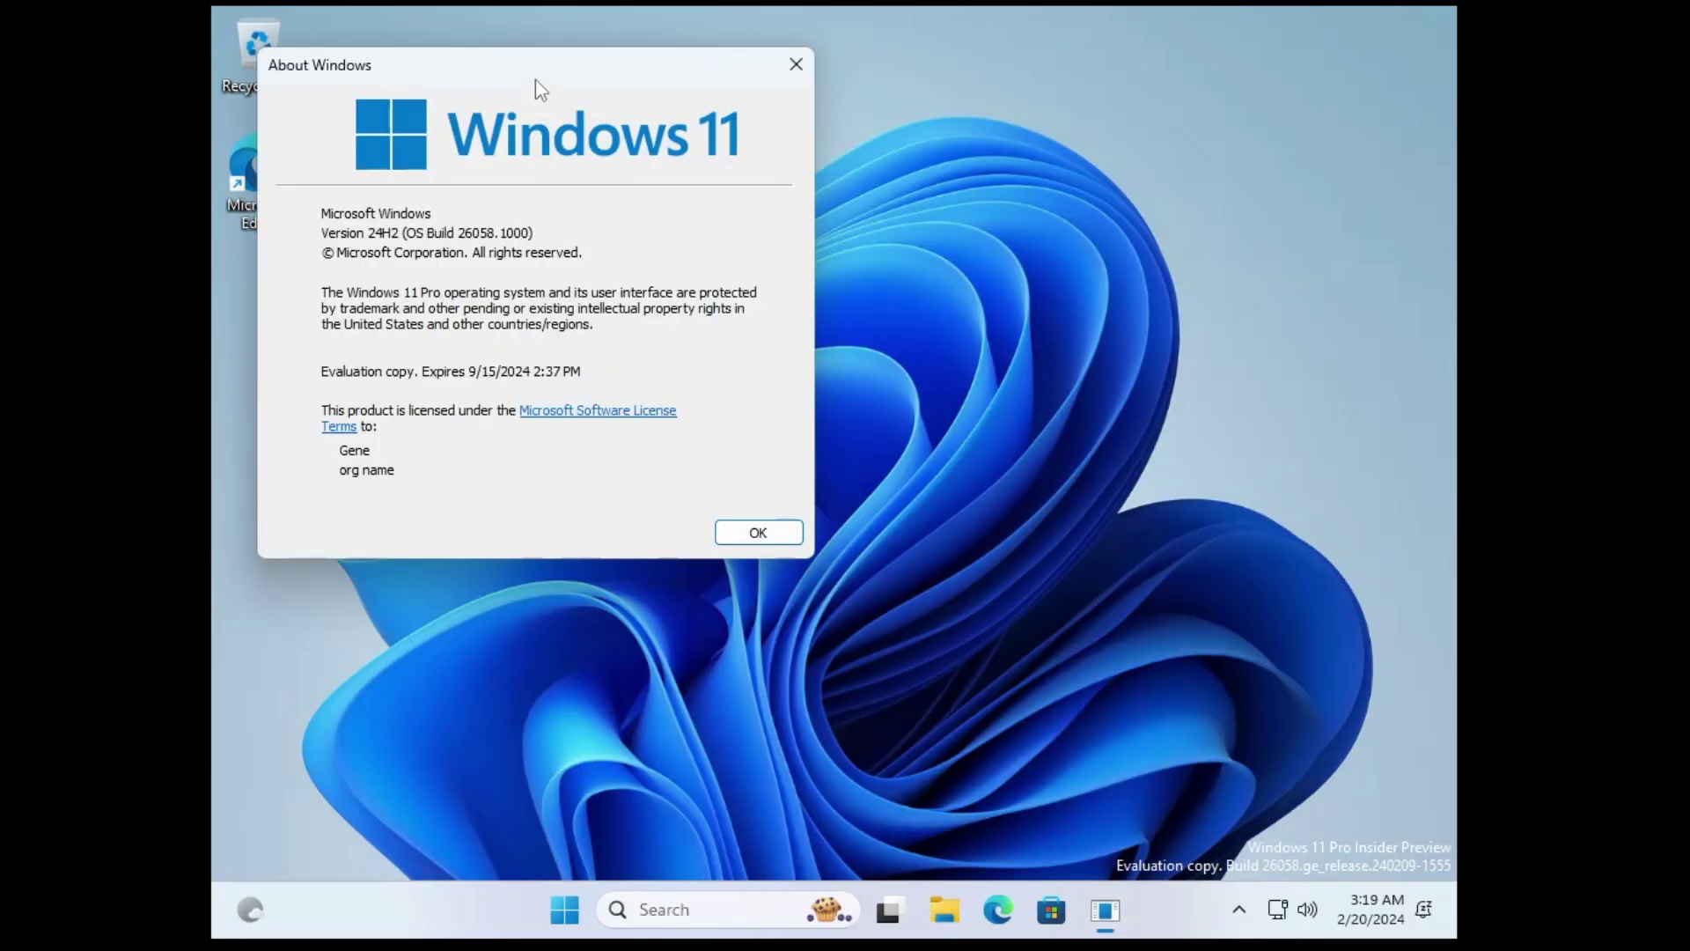
{"action": "left_click_drag", "start_coordinate": [533, 77], "coordinate": [868, 189]}
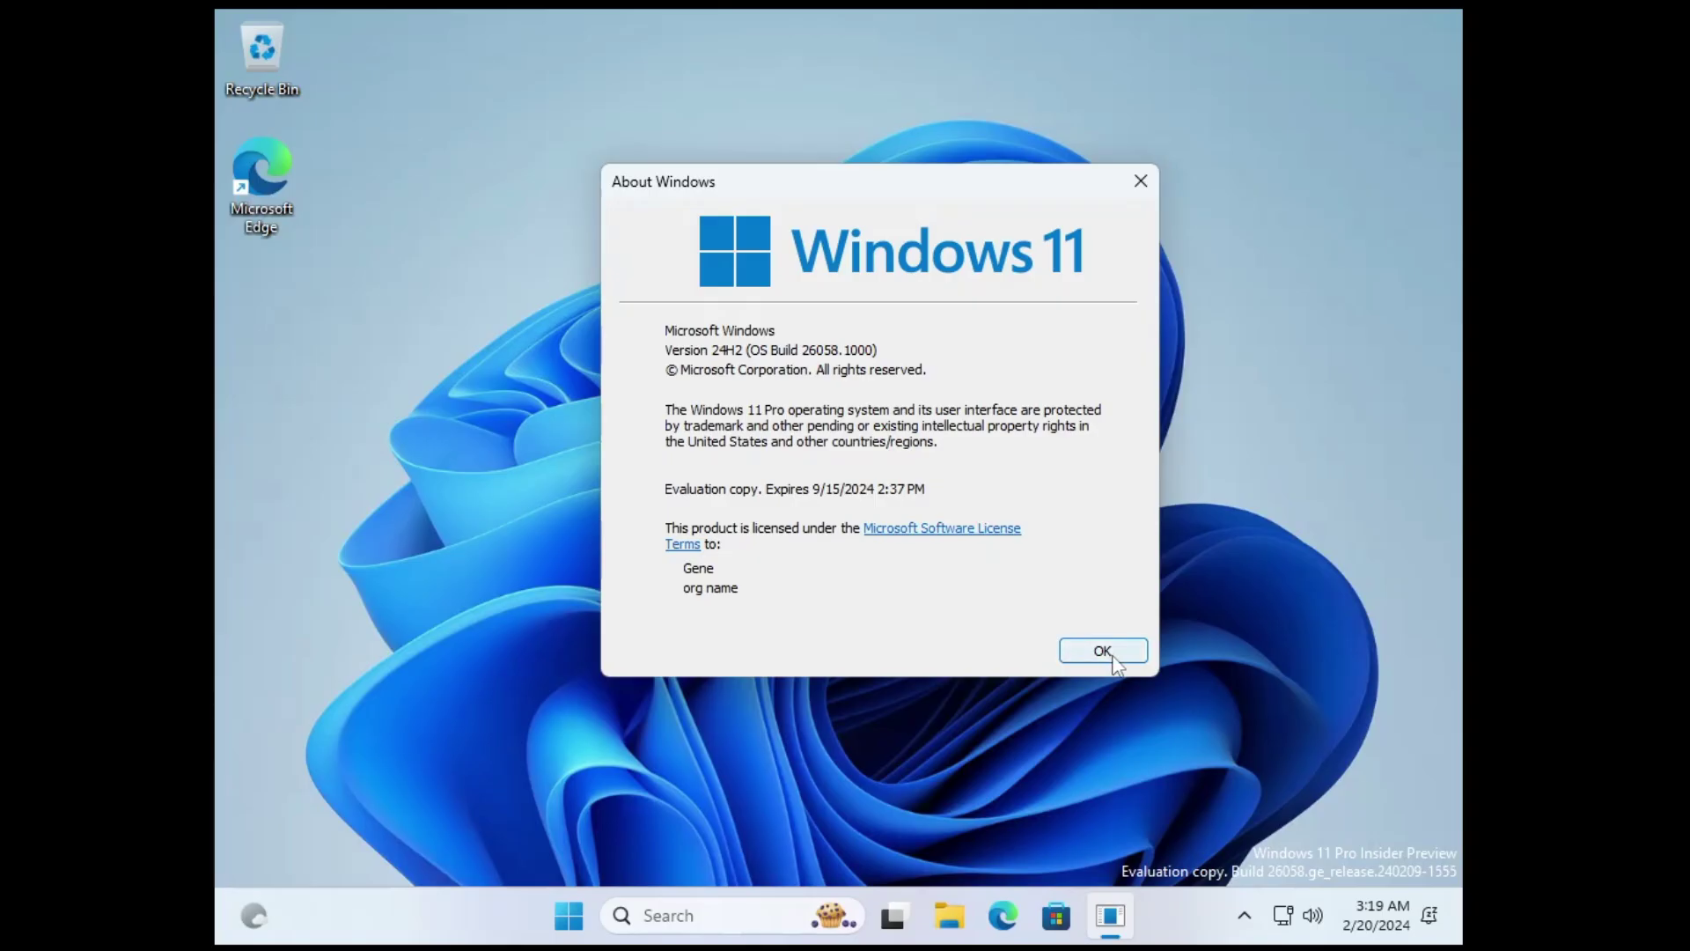
{"action": "left_click", "coordinate": [1243, 853]}
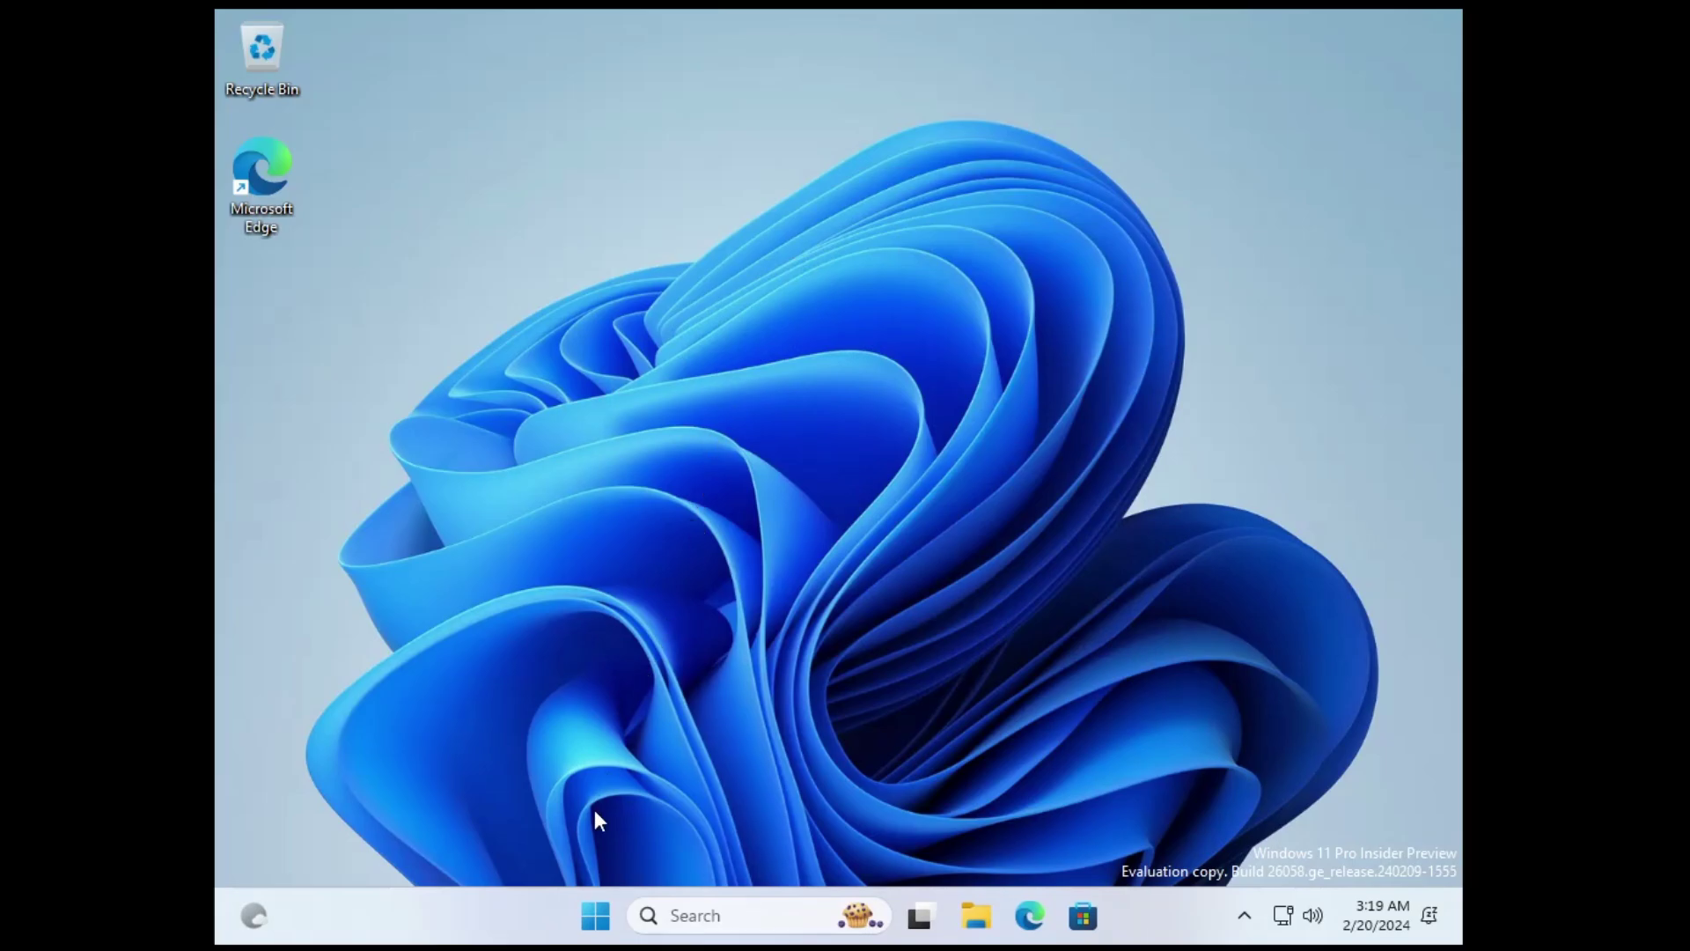
Open Settings at System > Display > Graphics and scroll to Custom settings for applications
{"action": "right_click", "coordinate": [595, 915]}
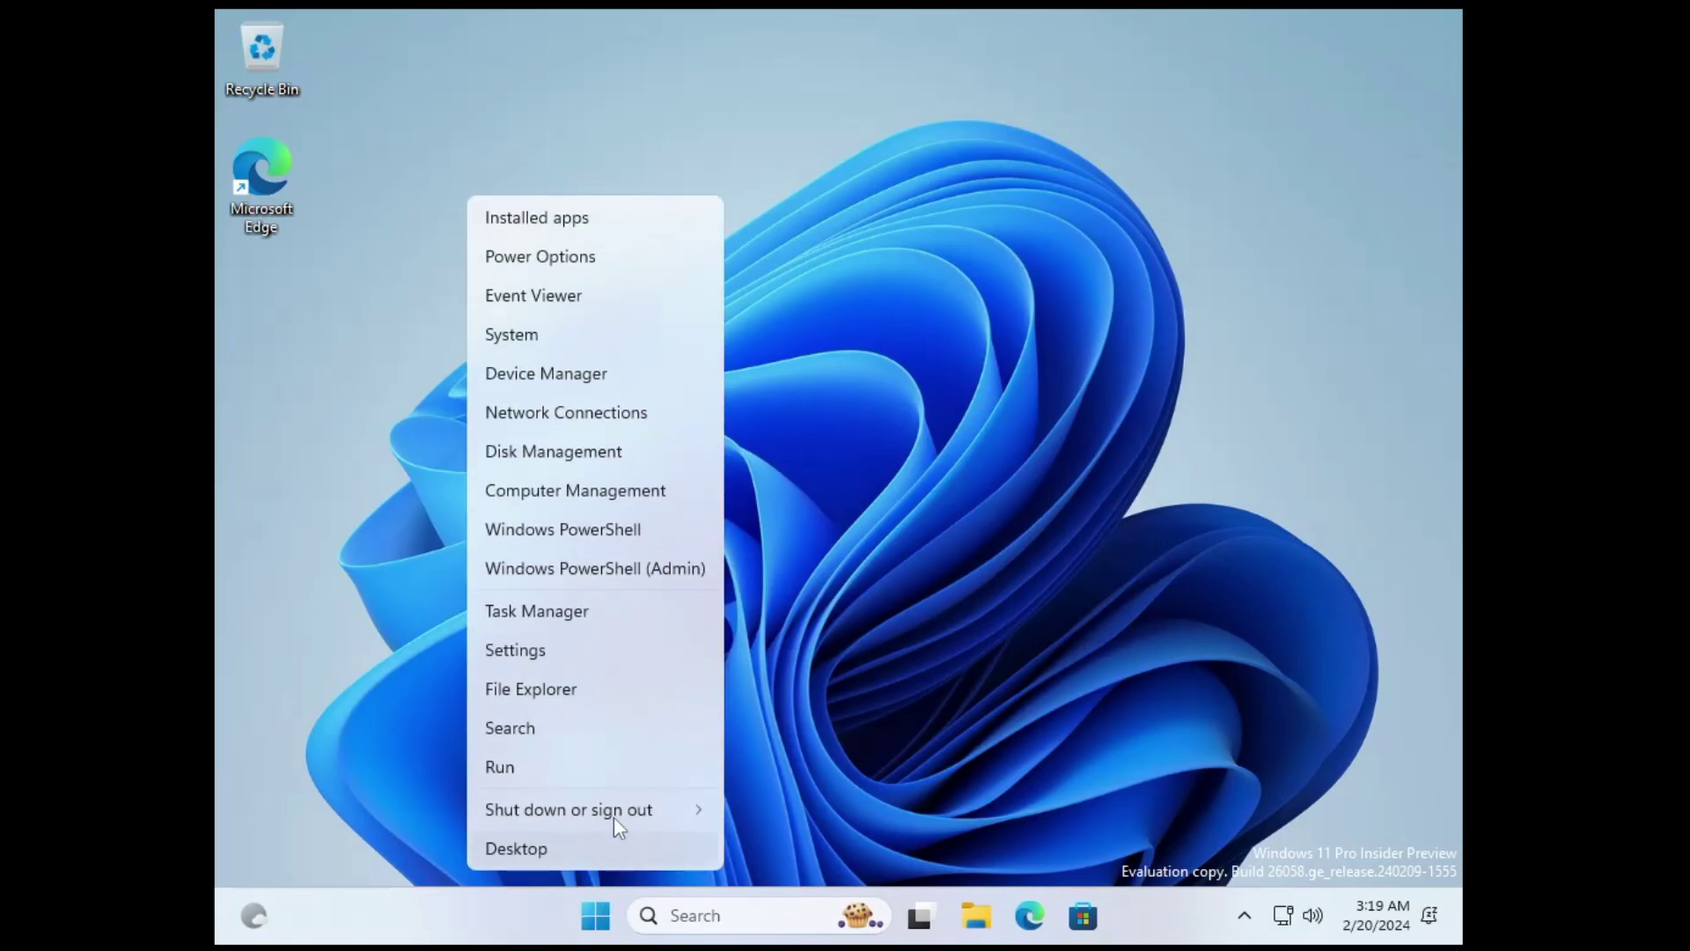
{"action": "left_click", "coordinate": [563, 643]}
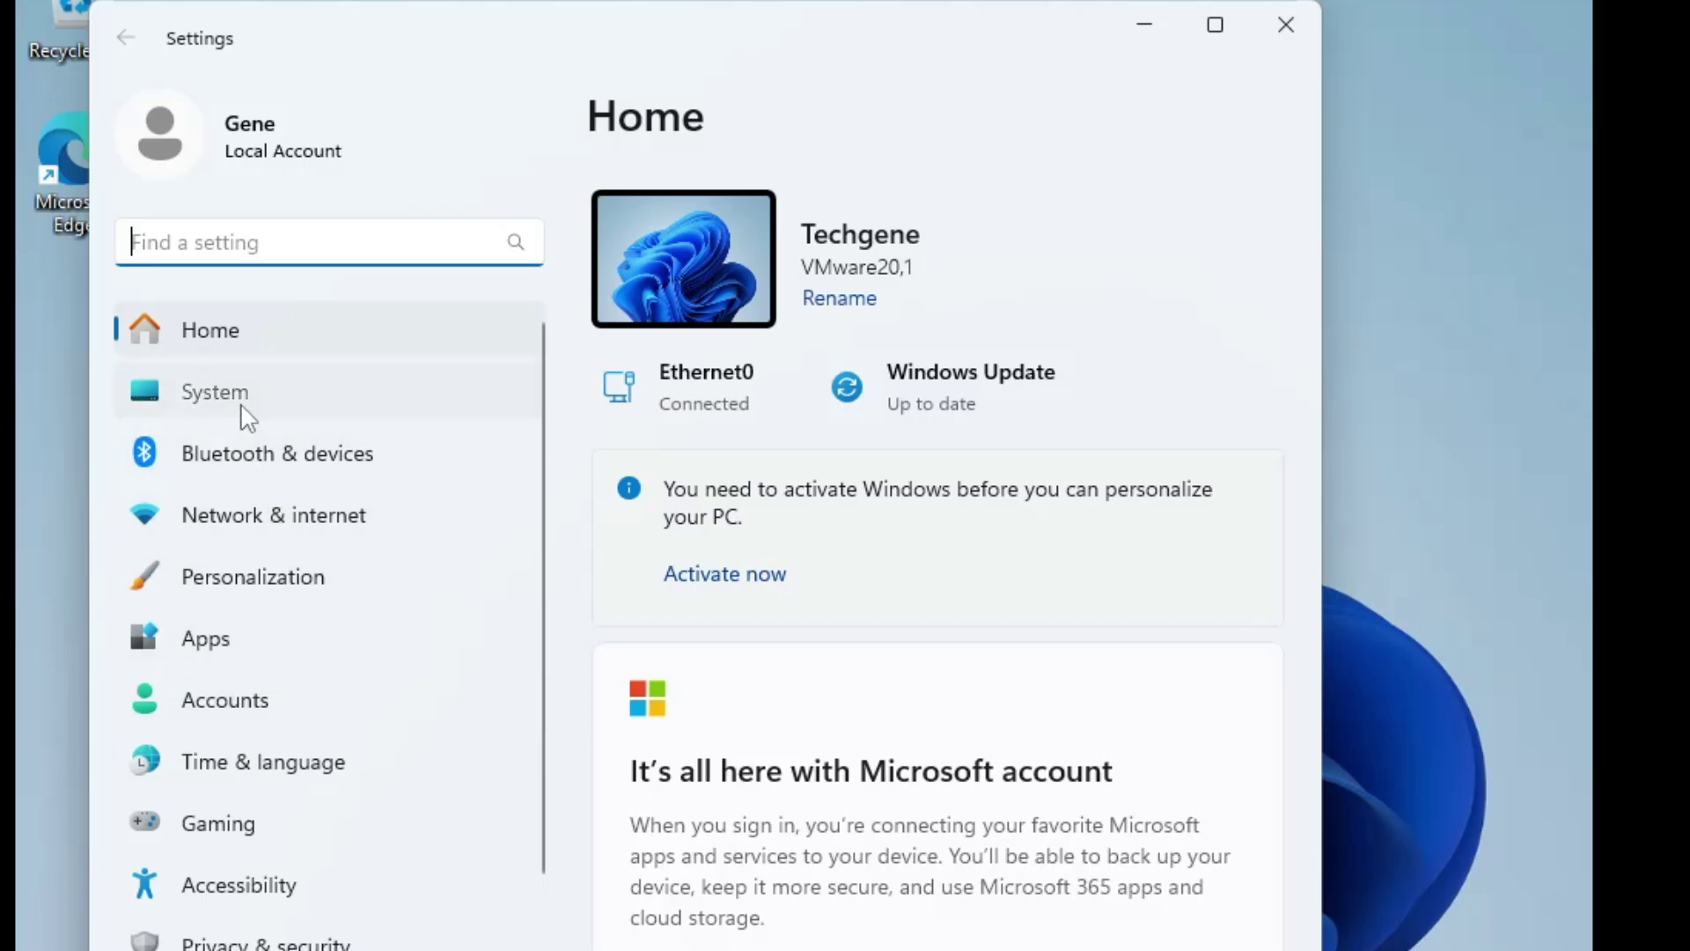
{"action": "left_click", "coordinate": [392, 369]}
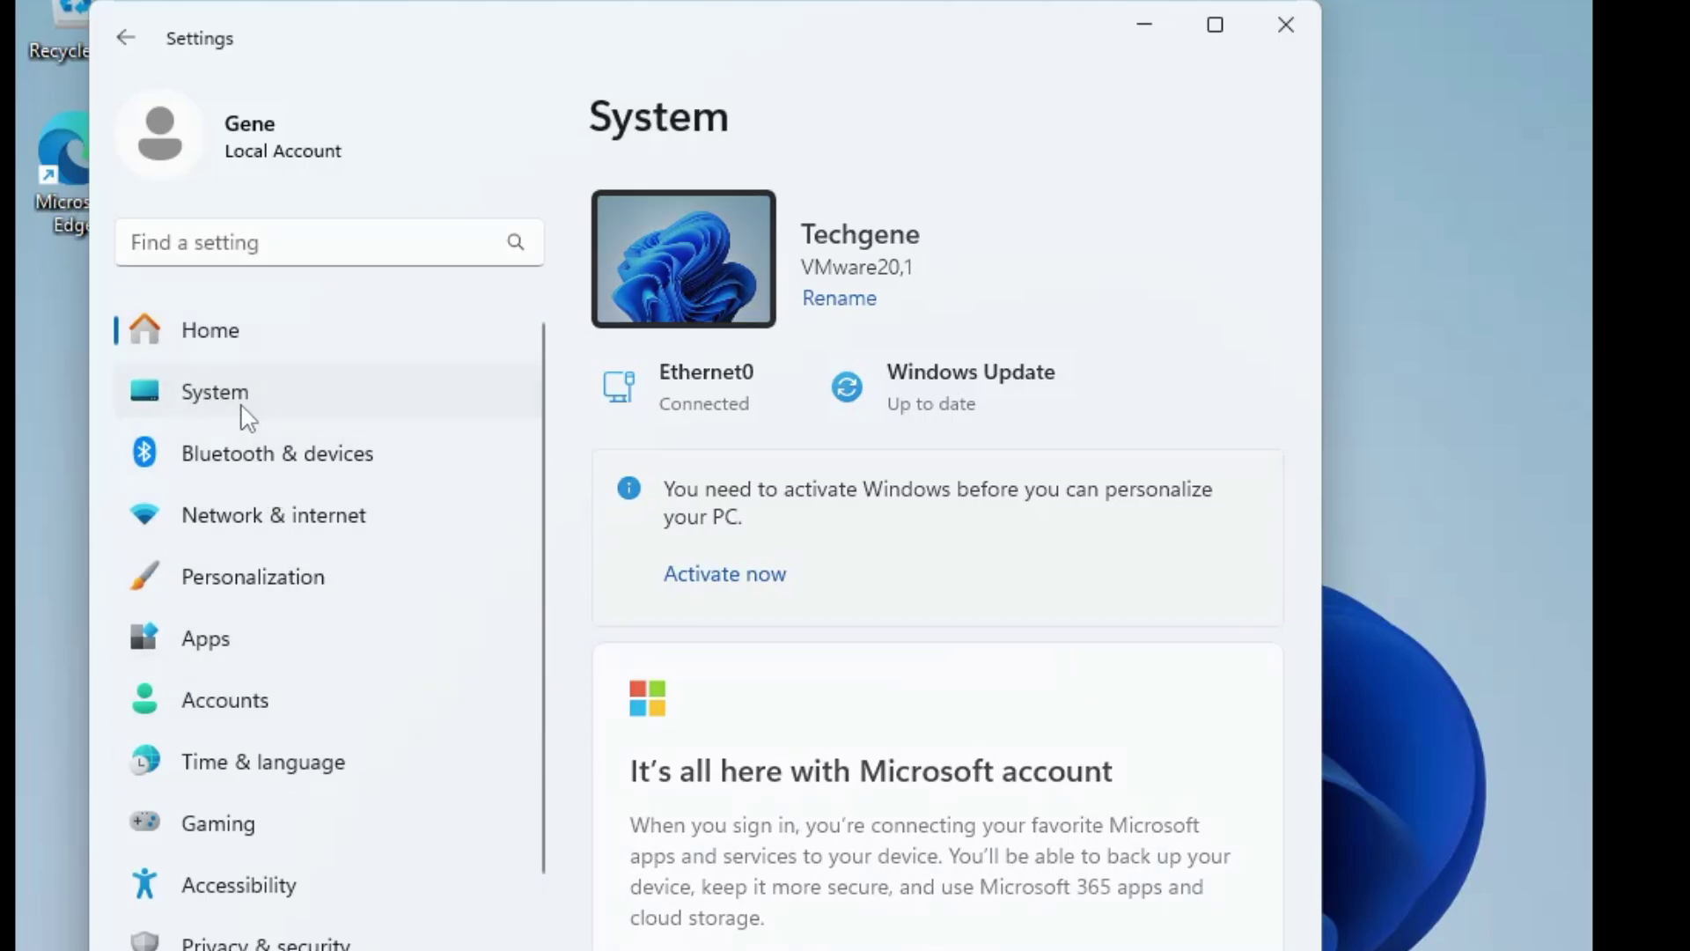
{"action": "scroll", "coordinate": [792, 537], "scroll_direction": "down", "scroll_amount": 3}
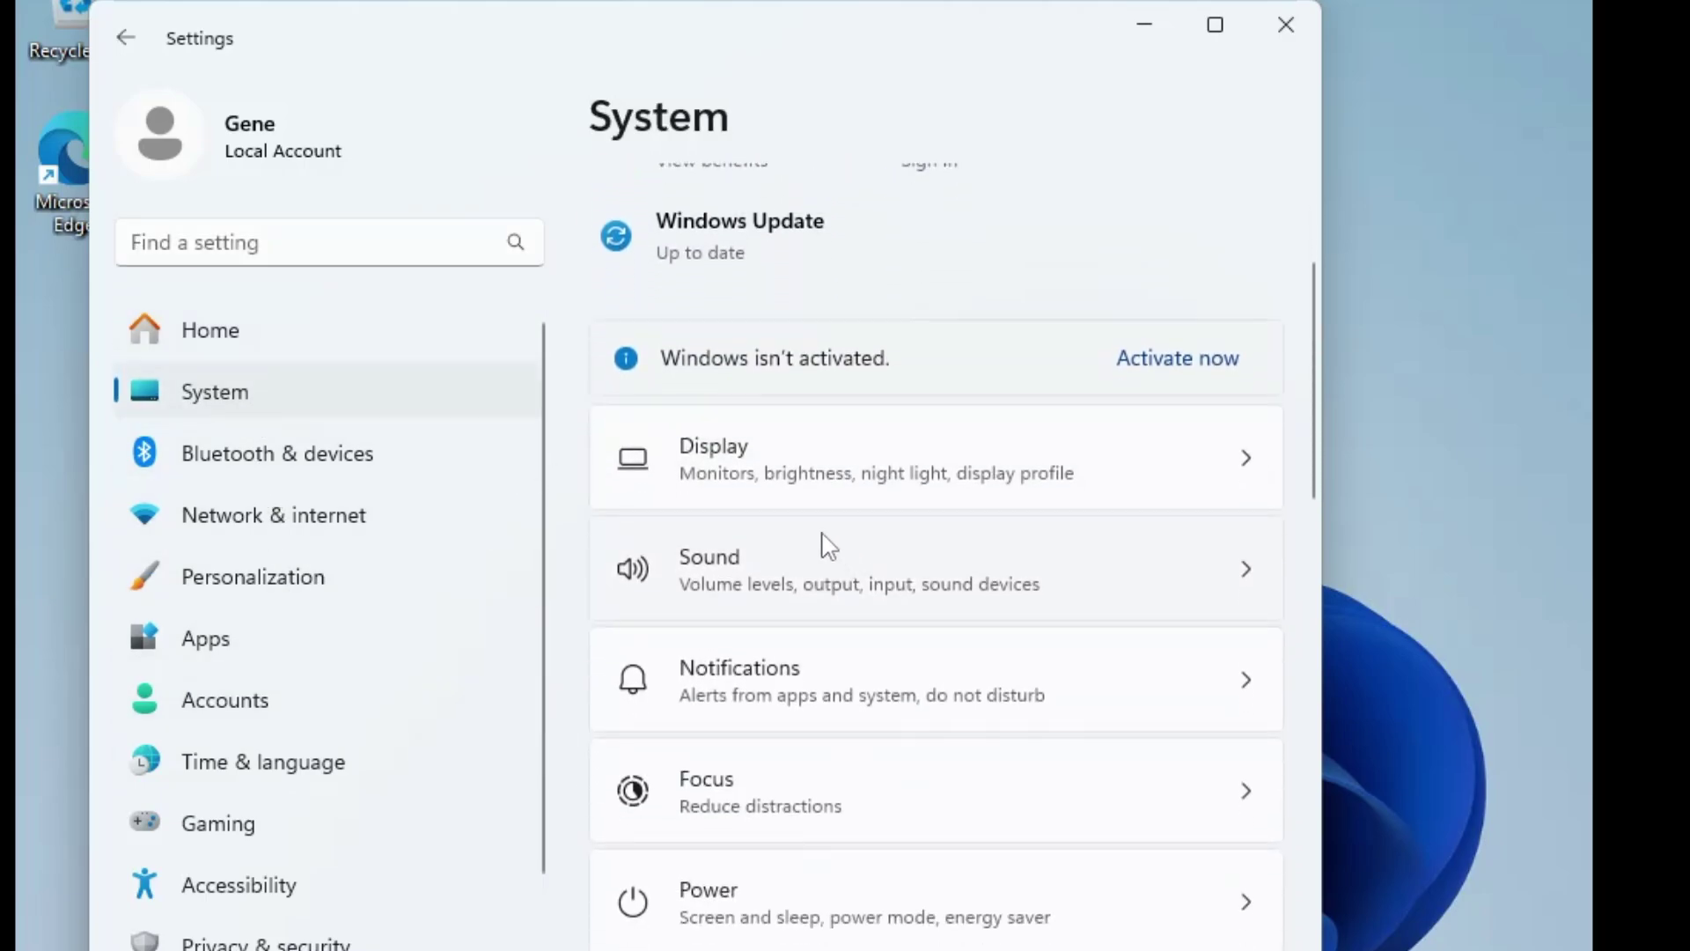
{"action": "left_click", "coordinate": [803, 471]}
{"action": "scroll", "coordinate": [758, 672], "scroll_direction": "down", "scroll_amount": 10}
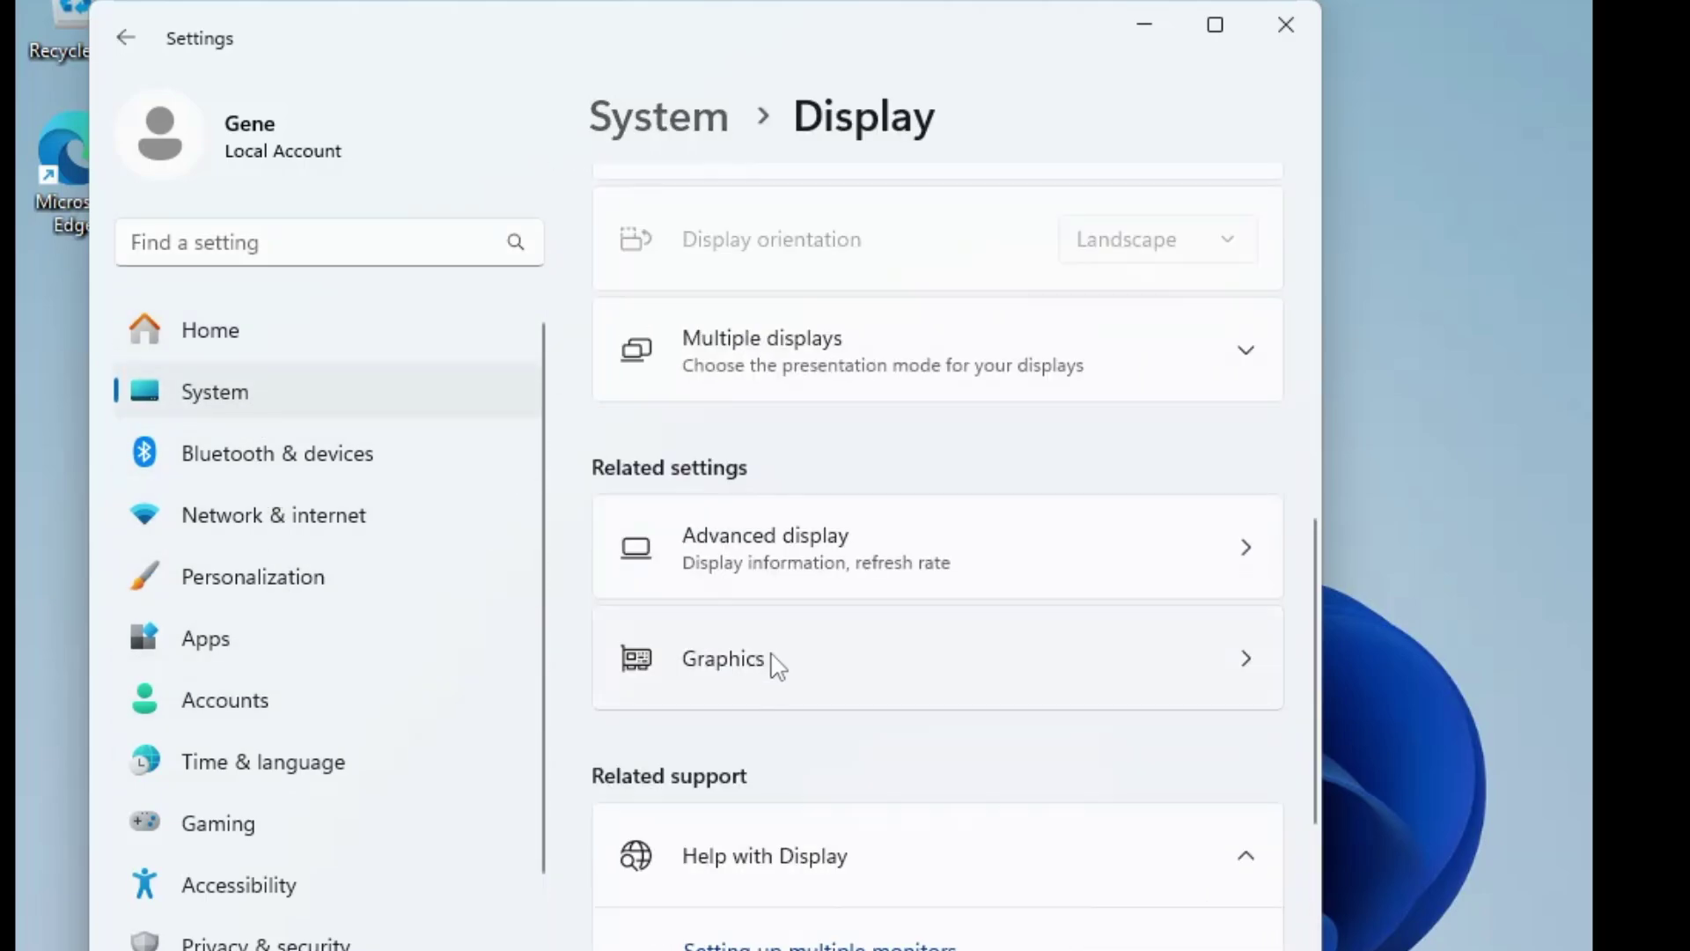
{"action": "left_click", "coordinate": [777, 666]}
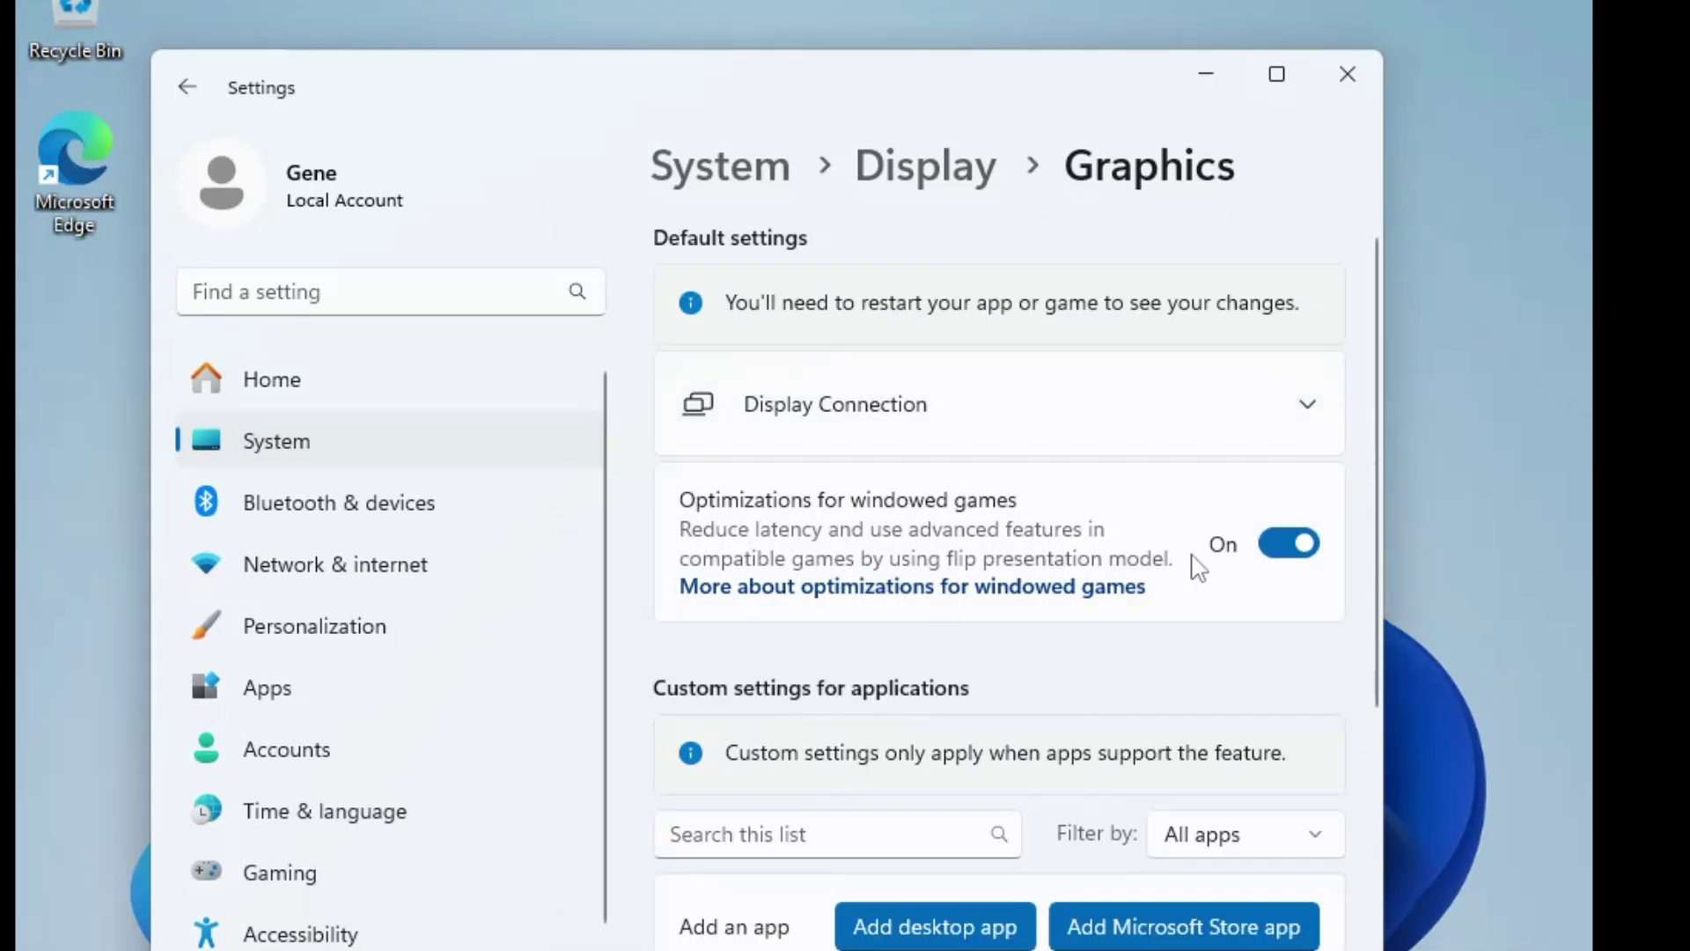
{"action": "scroll", "coordinate": [1046, 571], "scroll_direction": "down", "scroll_amount": 3}
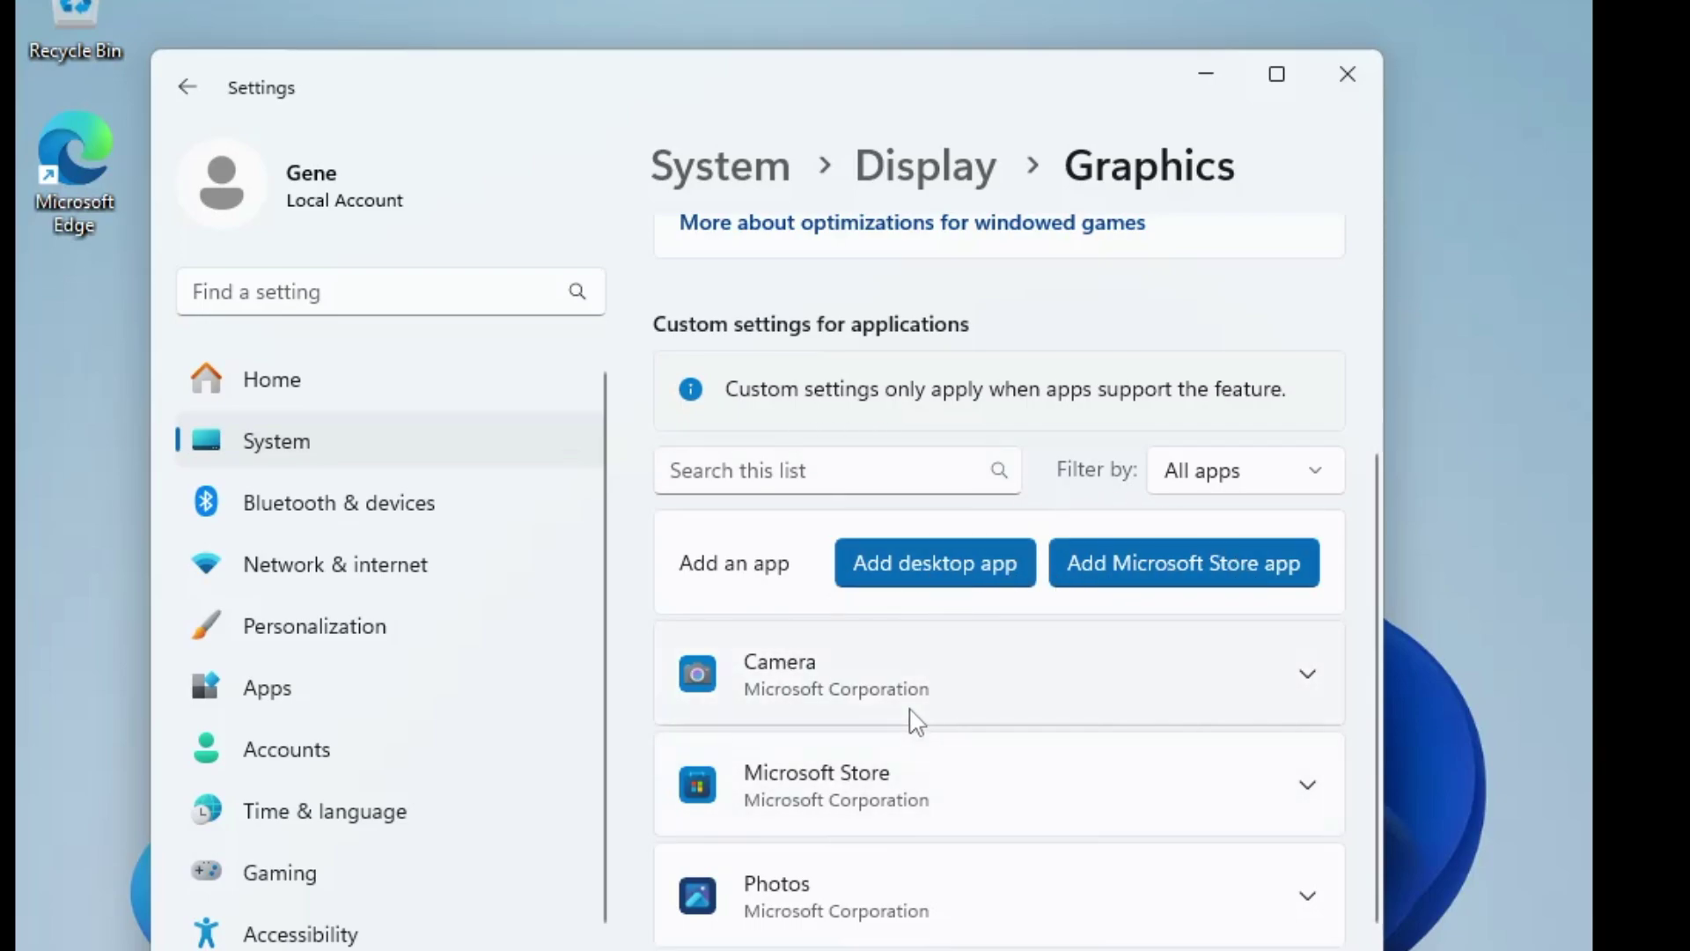
Expand Energy saver on System > Power, showing Always use energy saver Off, then close Settings
{"action": "left_click", "coordinate": [528, 441]}
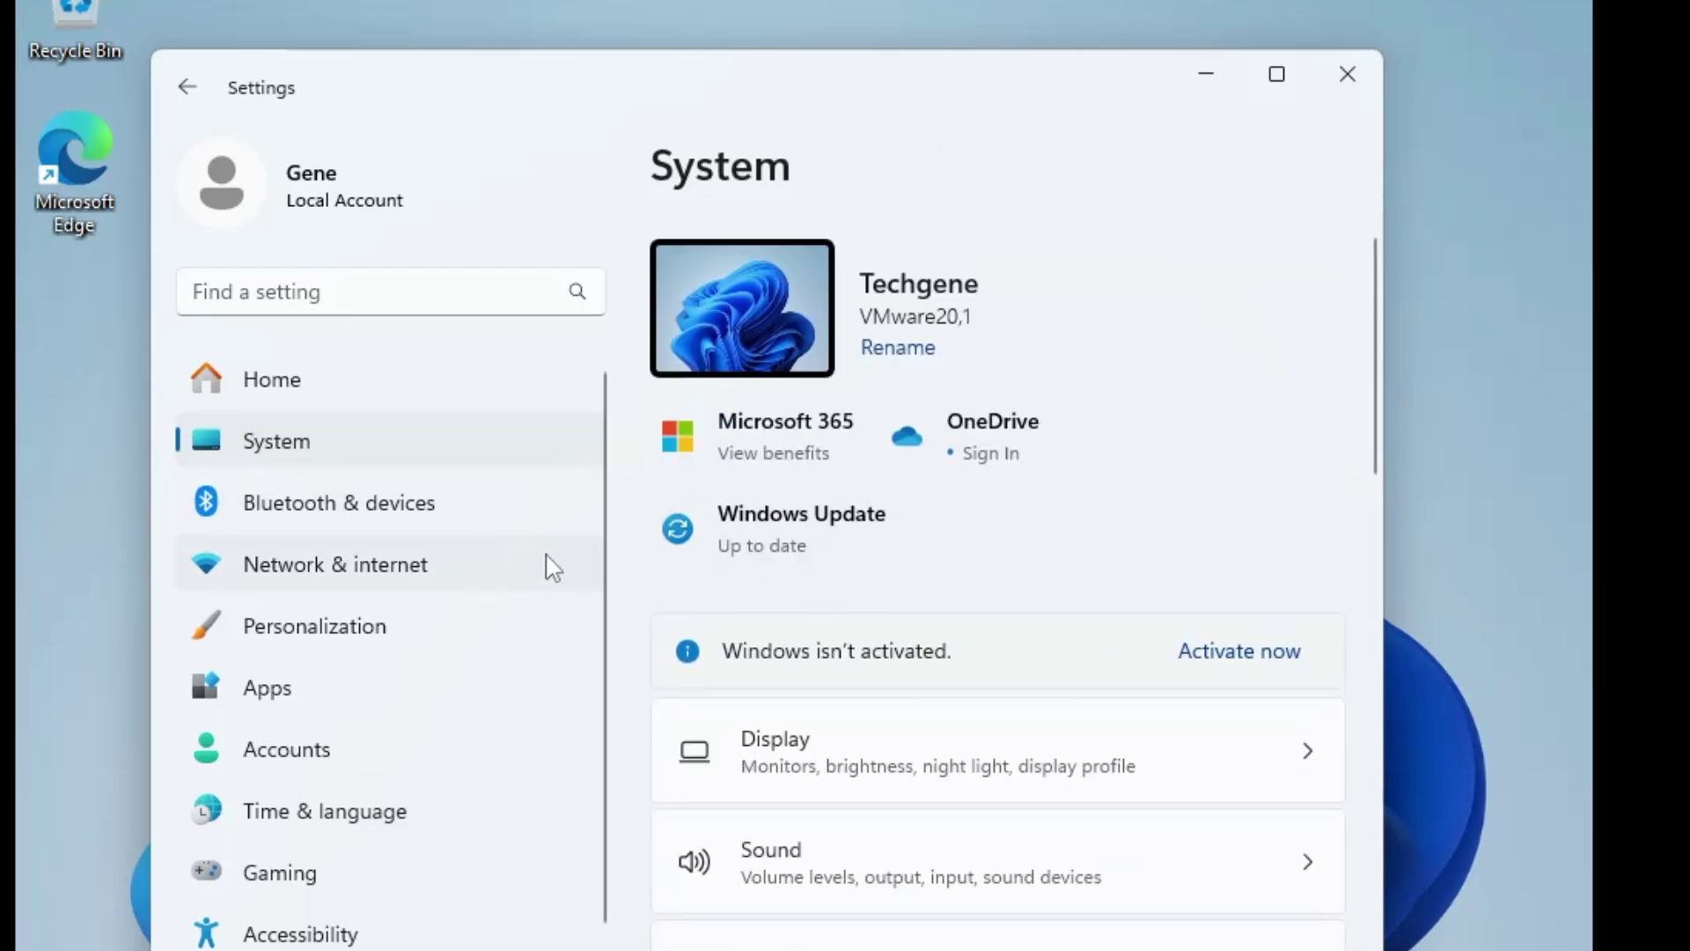
{"action": "scroll", "coordinate": [933, 678], "scroll_direction": "down", "scroll_amount": 3}
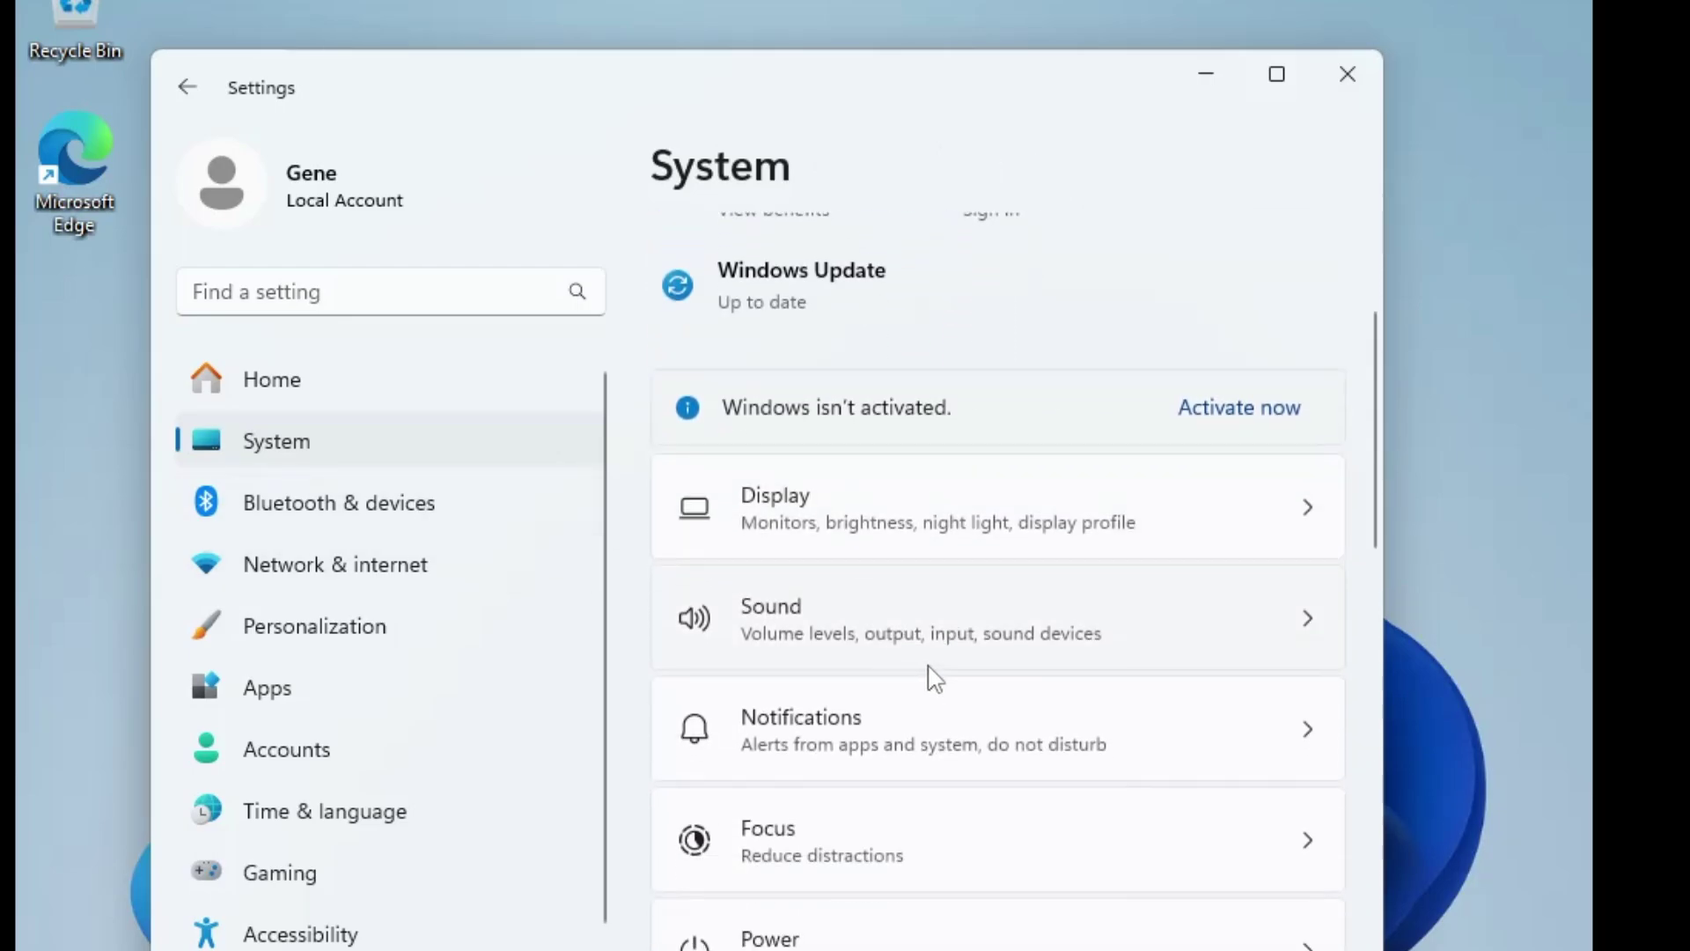
{"action": "scroll", "coordinate": [920, 670], "scroll_direction": "down", "scroll_amount": 3}
{"action": "left_click", "coordinate": [853, 710]}
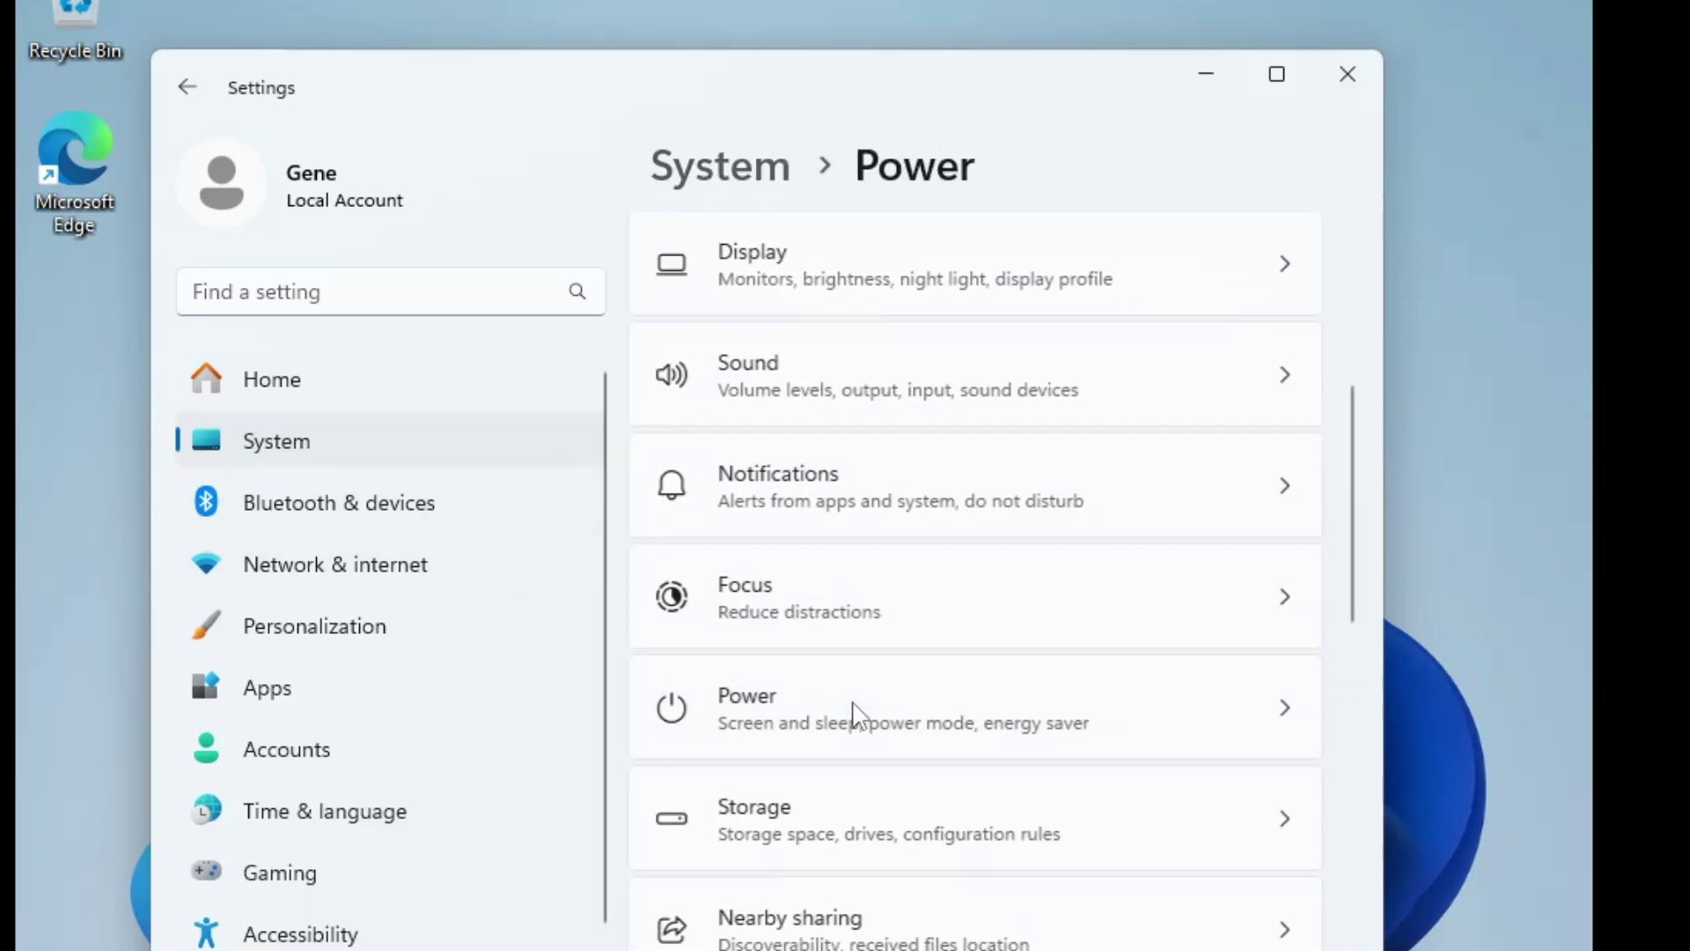
{"action": "scroll", "coordinate": [894, 626], "scroll_direction": "down", "scroll_amount": 3}
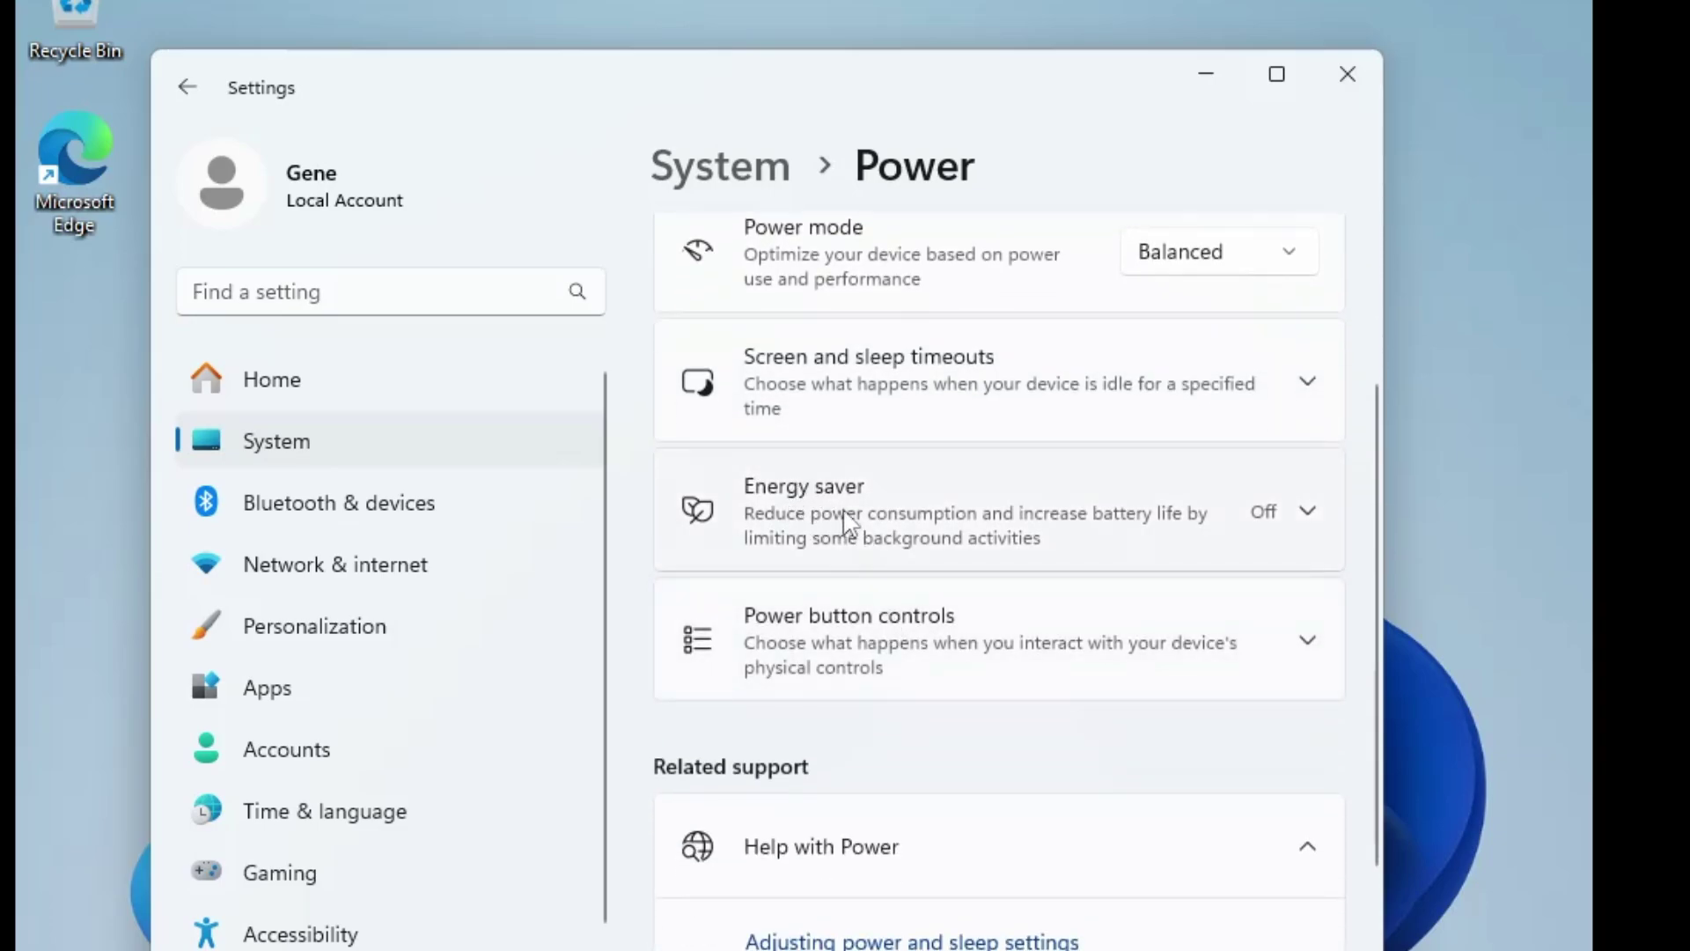
{"action": "left_click", "coordinate": [1310, 513]}
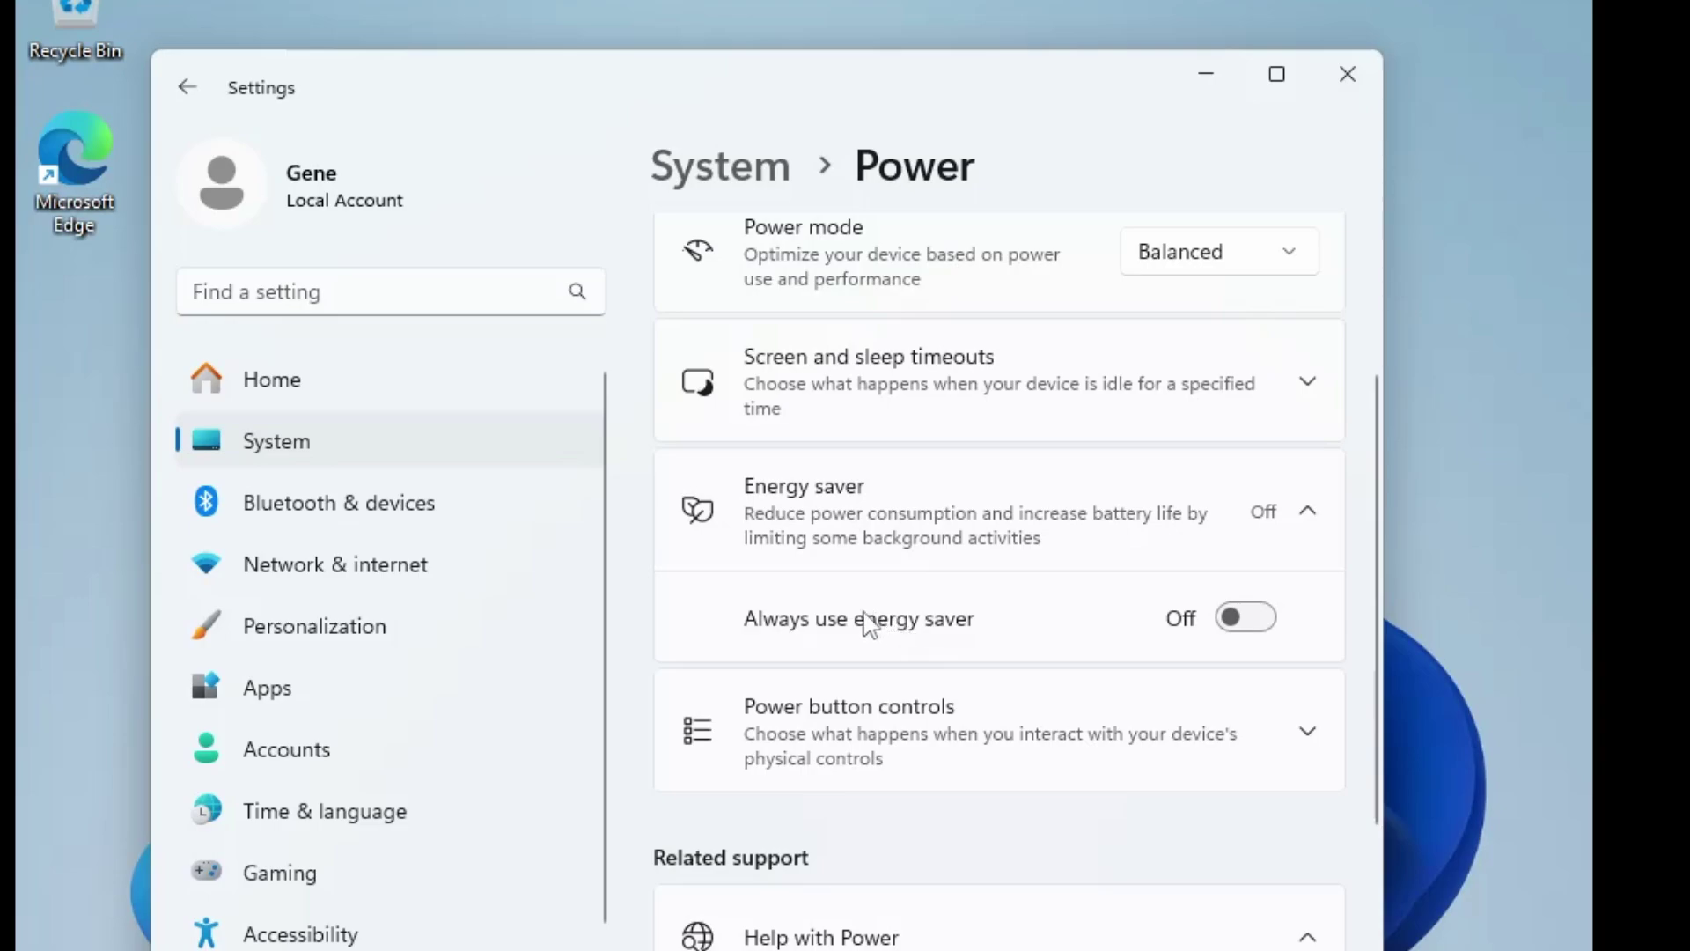
{"action": "left_click", "coordinate": [1365, 76]}
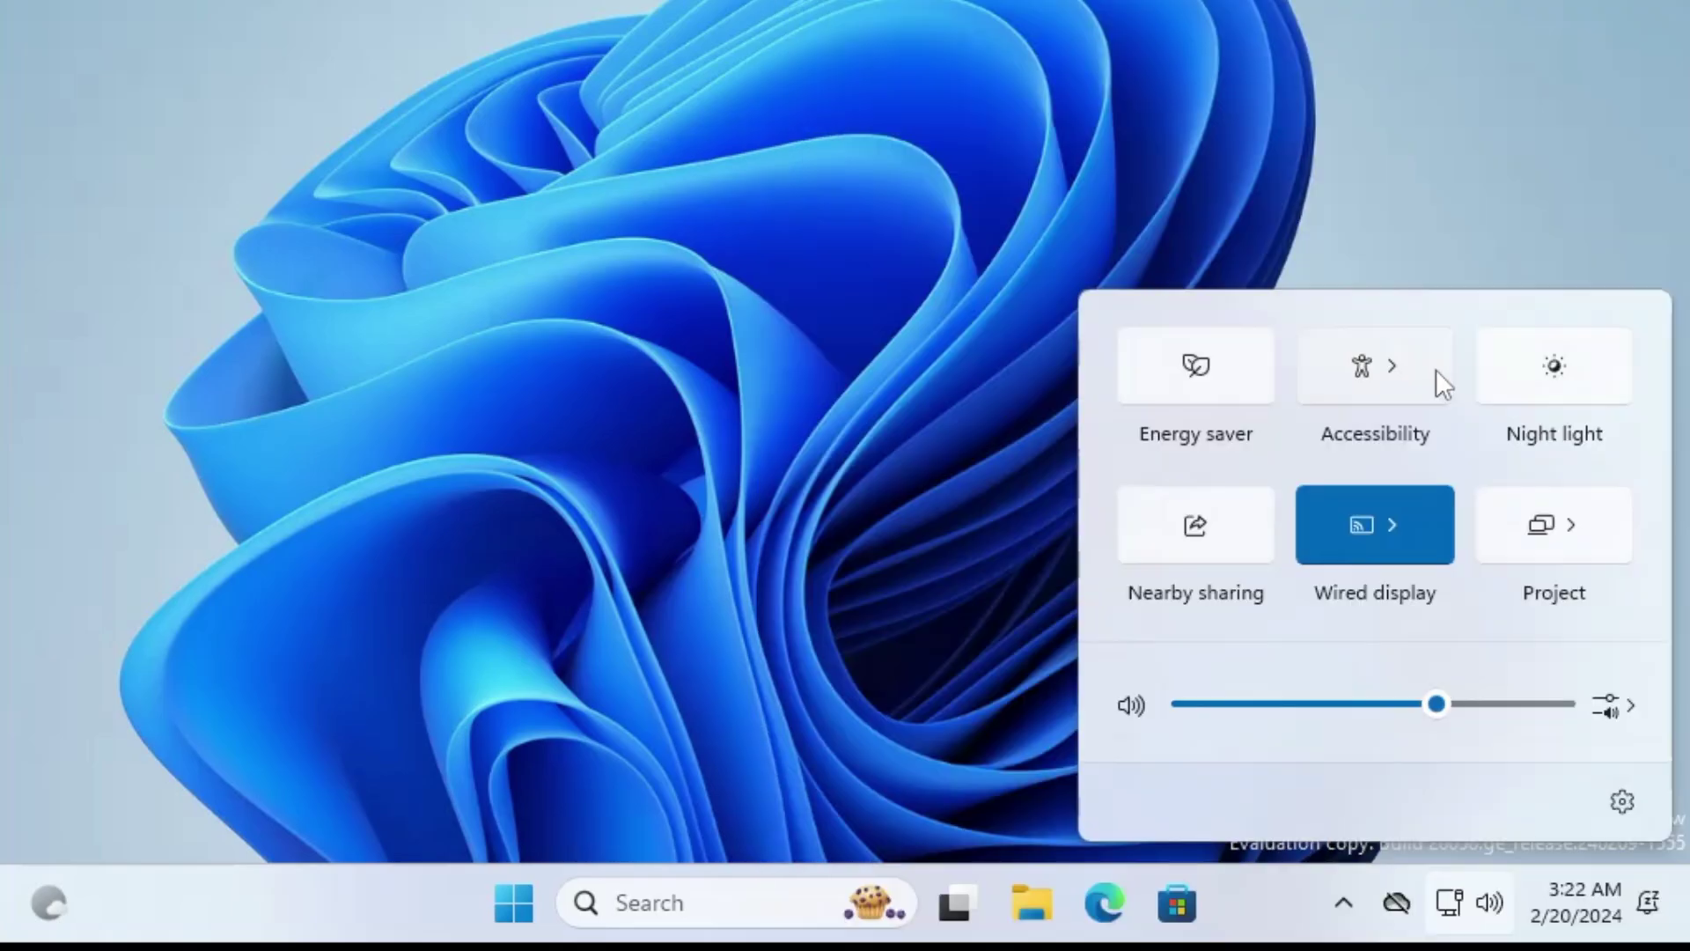
Dismiss the Quick Settings flyout to reveal the blue bloom desktop
{"action": "left_click", "coordinate": [1054, 4]}
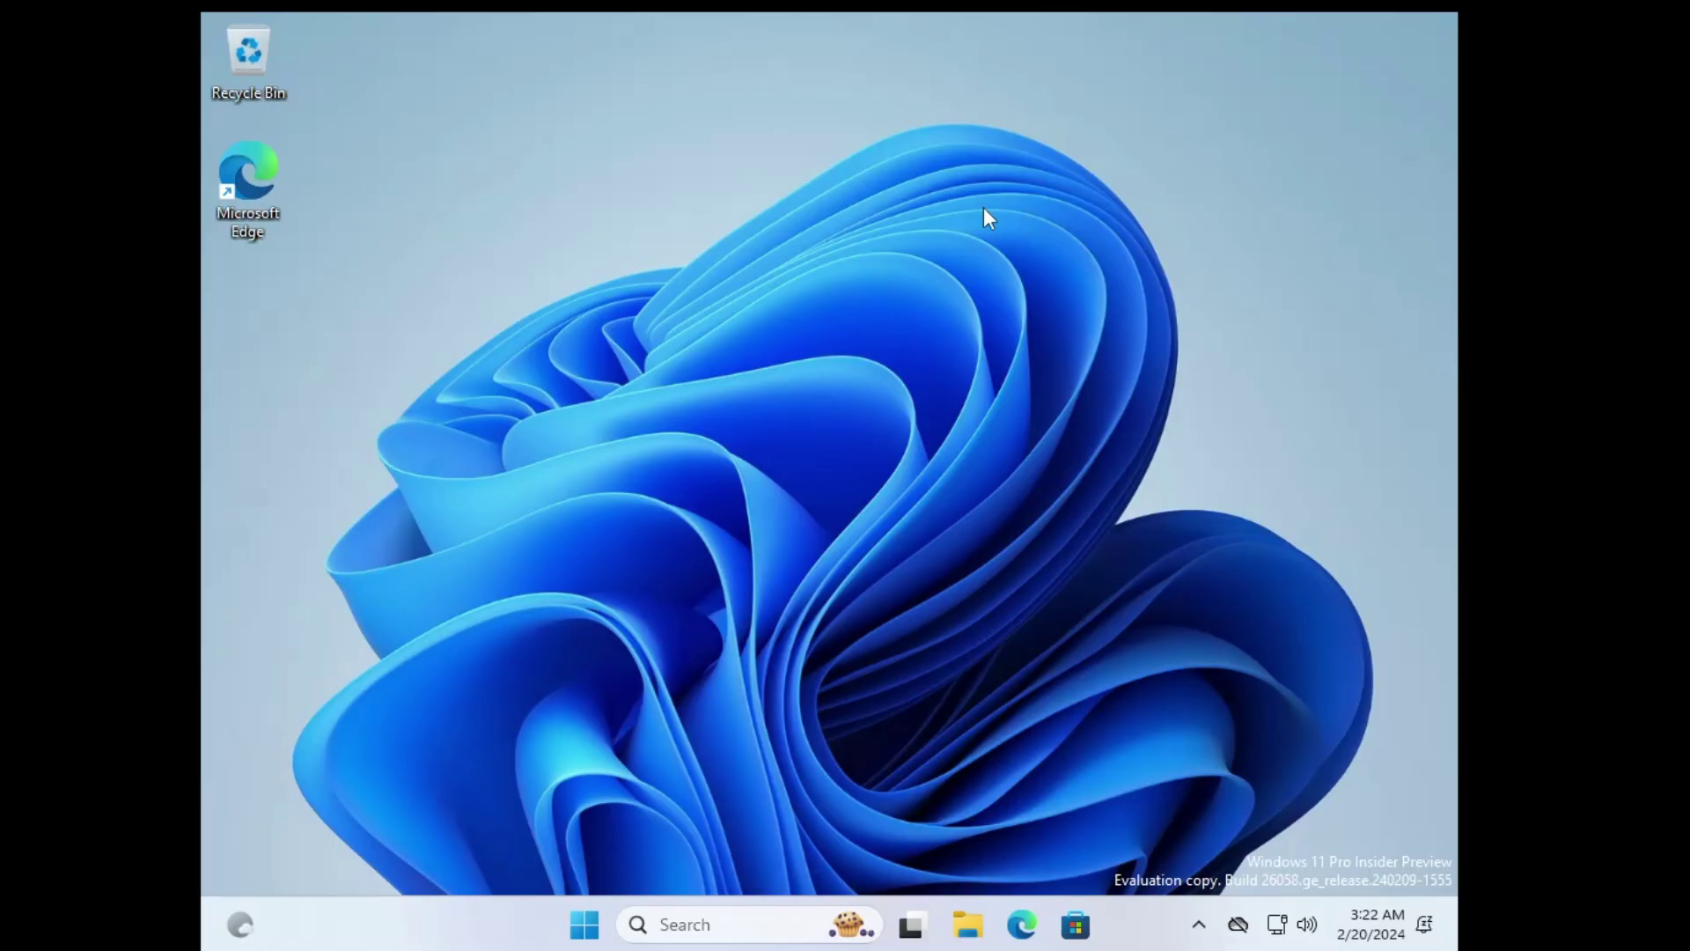